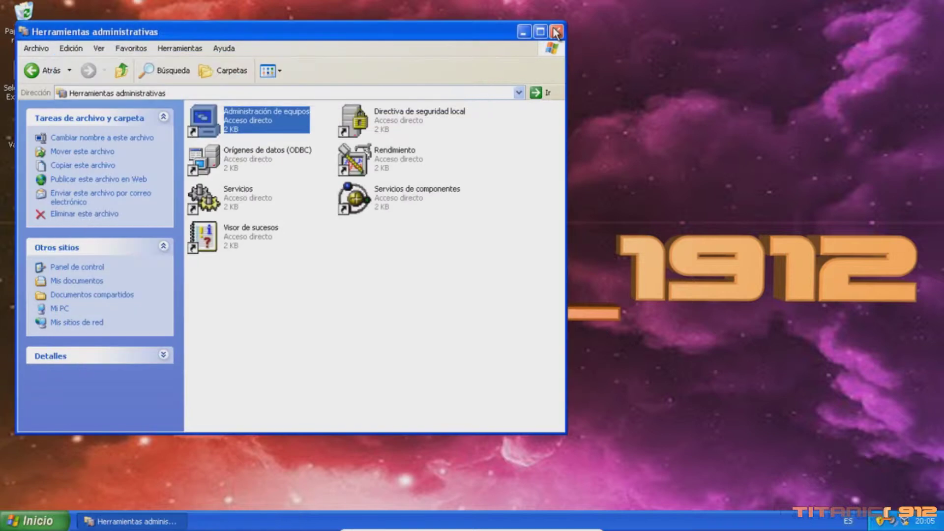
Close the administrative tools folder and open Disk Management in the computer's management console, with the console window maximized.
{"action": "left_click", "coordinate": [557, 31]}
{"action": "left_click", "coordinate": [34, 520]}
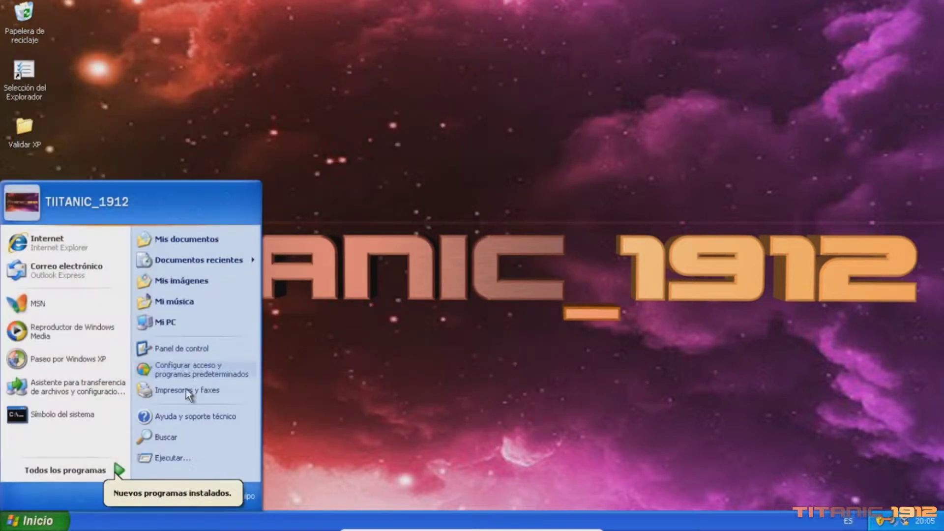
{"action": "right_click", "coordinate": [183, 333]}
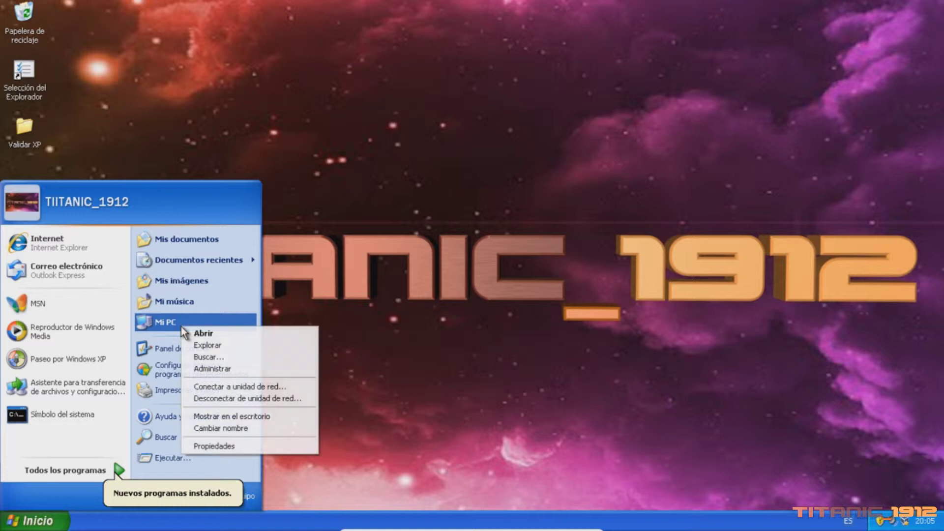
{"action": "left_click", "coordinate": [219, 373]}
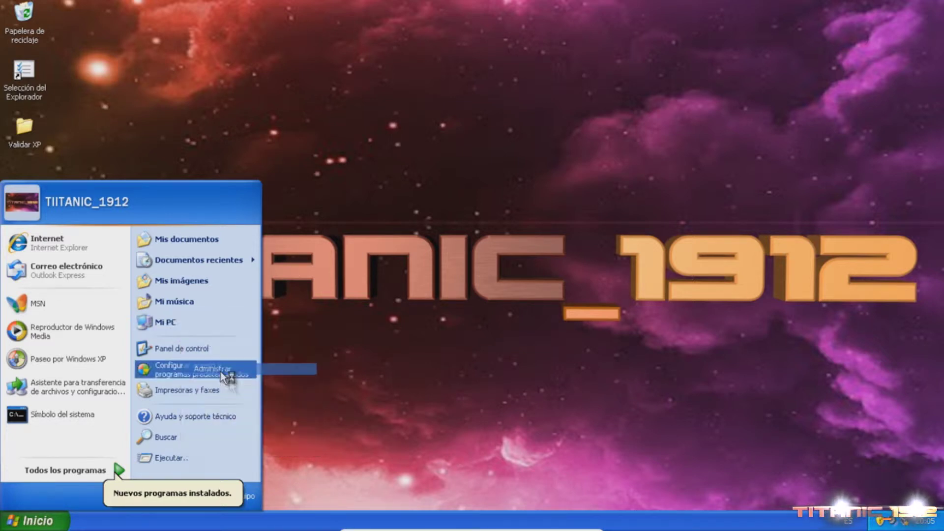
{"action": "double_click", "coordinate": [202, 64]}
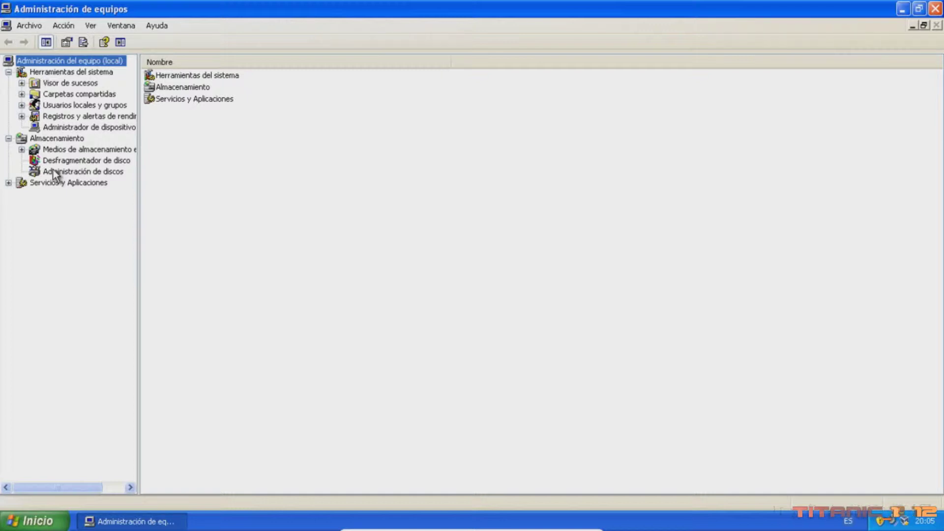
{"action": "left_click", "coordinate": [78, 172]}
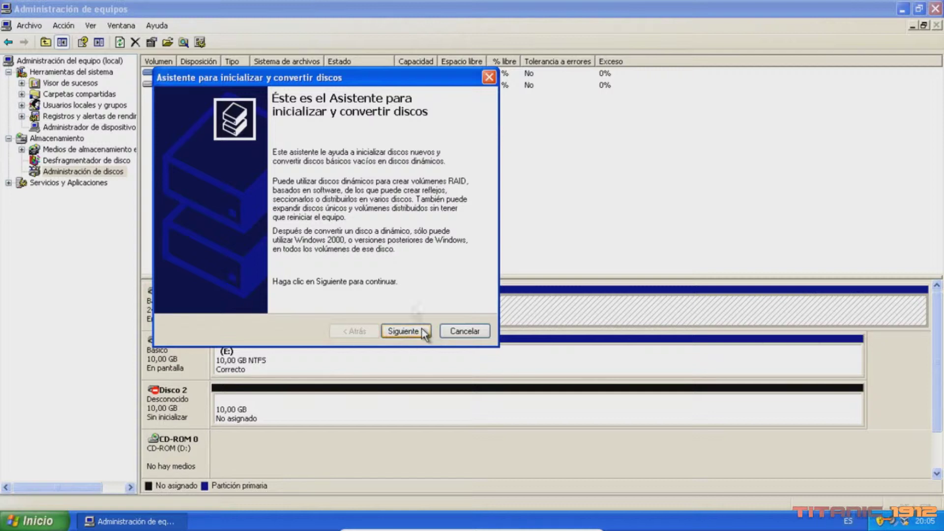
Initialize Disco 2 without converting it to a dynamic disk.
{"action": "left_click_drag", "start_coordinate": [379, 82], "coordinate": [656, 68]}
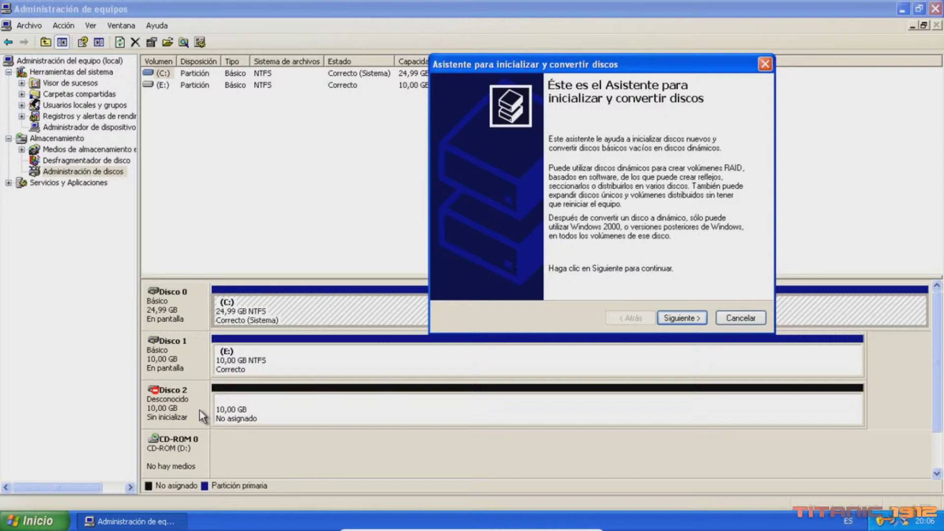
{"action": "left_click", "coordinate": [678, 318]}
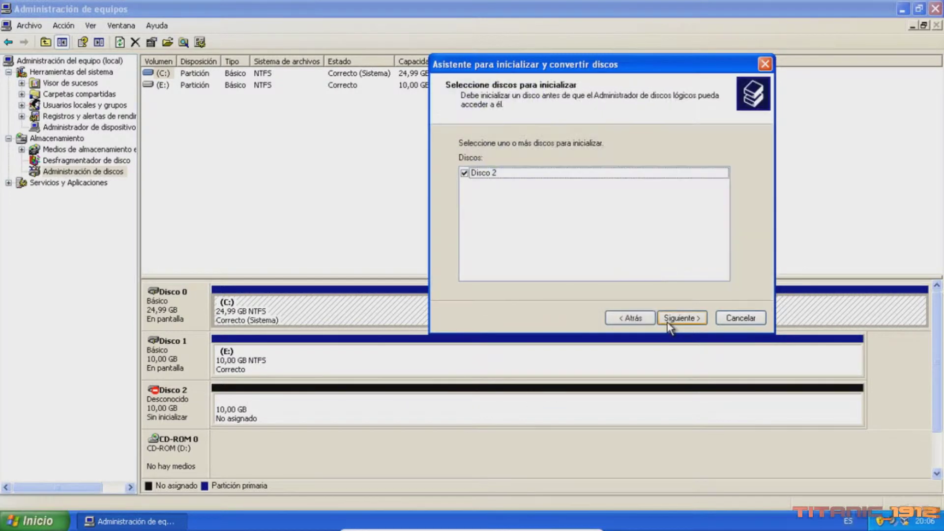
{"action": "left_click", "coordinate": [668, 323]}
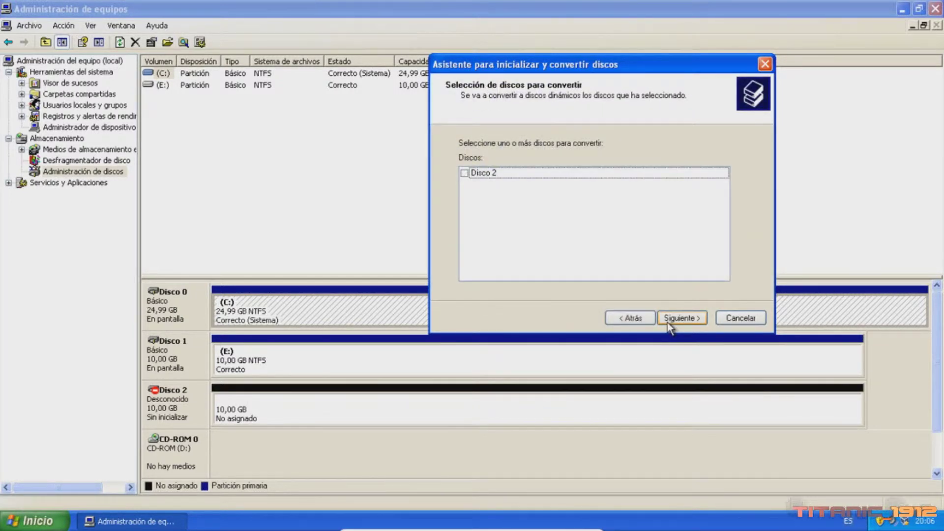
{"action": "left_click", "coordinate": [668, 323]}
{"action": "left_click", "coordinate": [668, 322]}
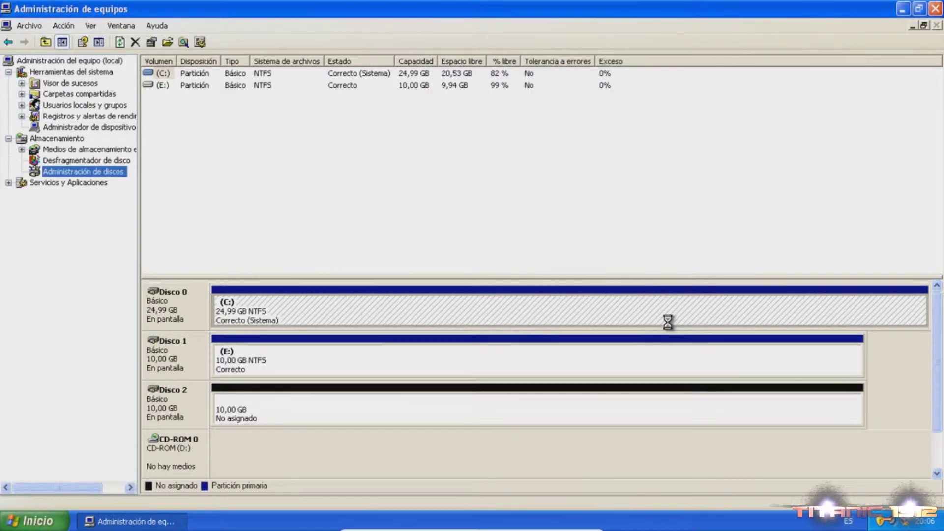
Define a new 2000 MB primary partition in the unallocated space of Disco 2, assigned drive letter F.
{"action": "right_click", "coordinate": [240, 408]}
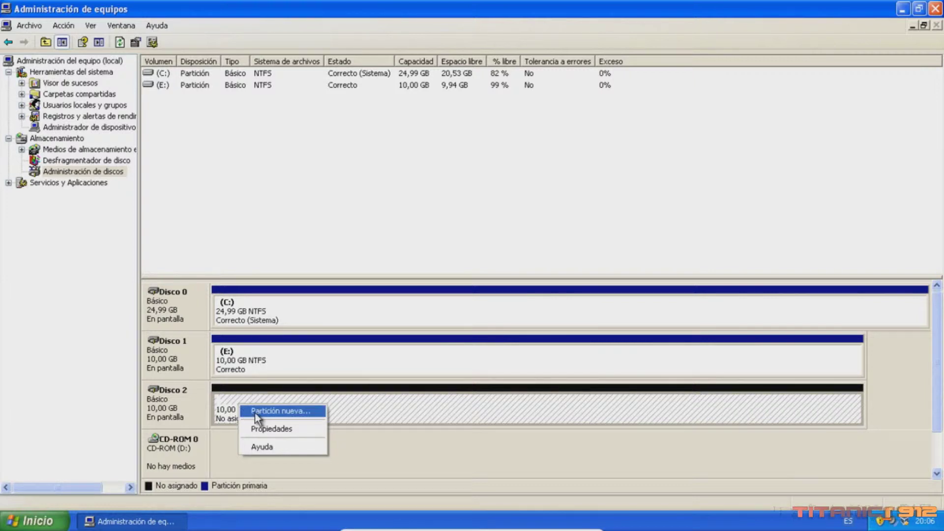
{"action": "left_click", "coordinate": [256, 415]}
{"action": "left_click", "coordinate": [403, 320]}
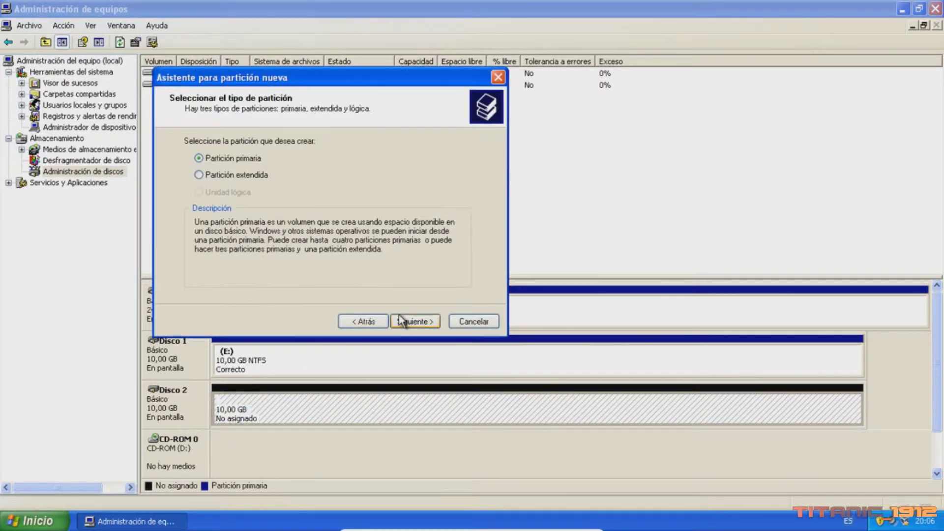
{"action": "left_click", "coordinate": [412, 321]}
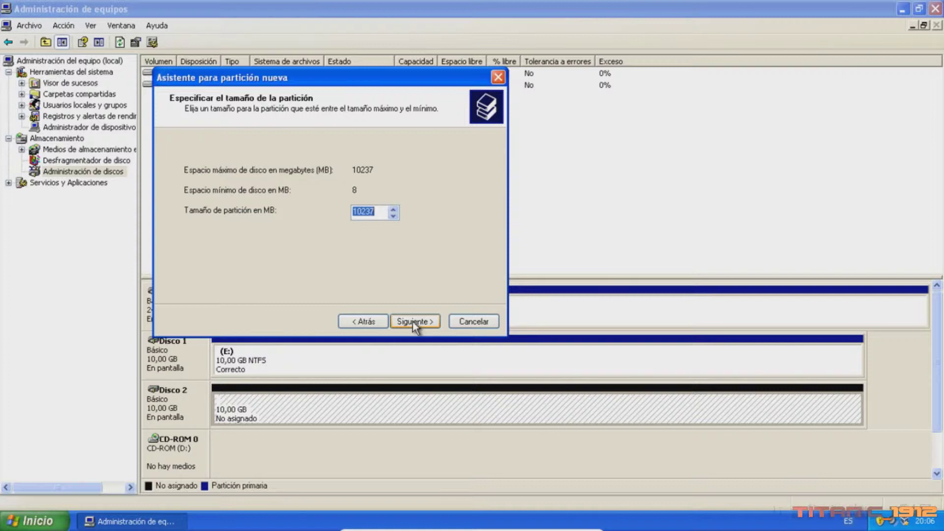
{"action": "type", "text": "2000"}
{"action": "left_click", "coordinate": [404, 322]}
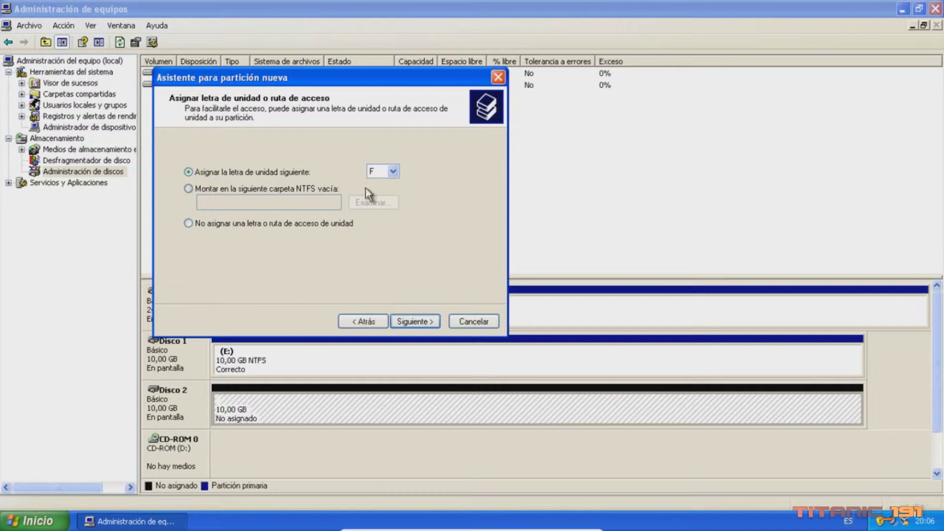
{"action": "left_click", "coordinate": [424, 327]}
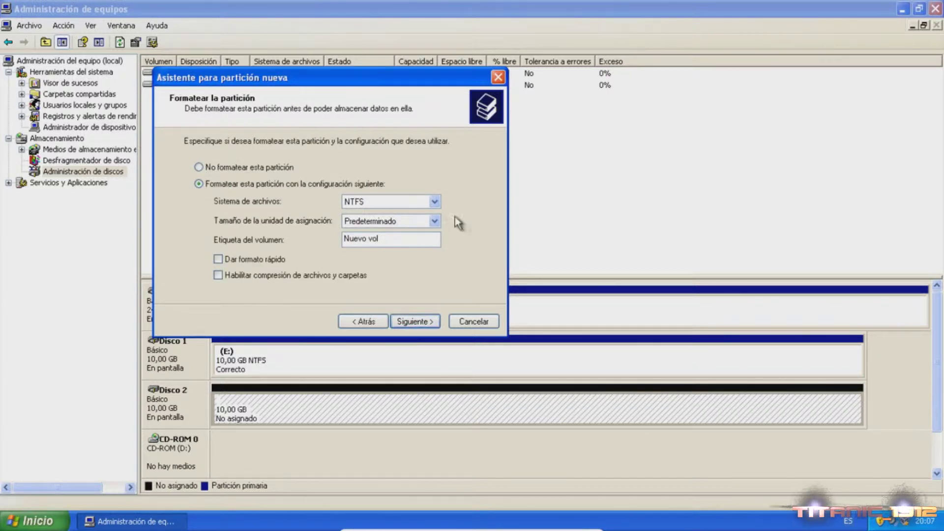
Label the new volume PRIMARIA 1, keep NTFS as its file system, and create the partition.
{"action": "left_click", "coordinate": [430, 240]}
{"action": "left_click_drag", "start_coordinate": [378, 239], "coordinate": [172, 194]}
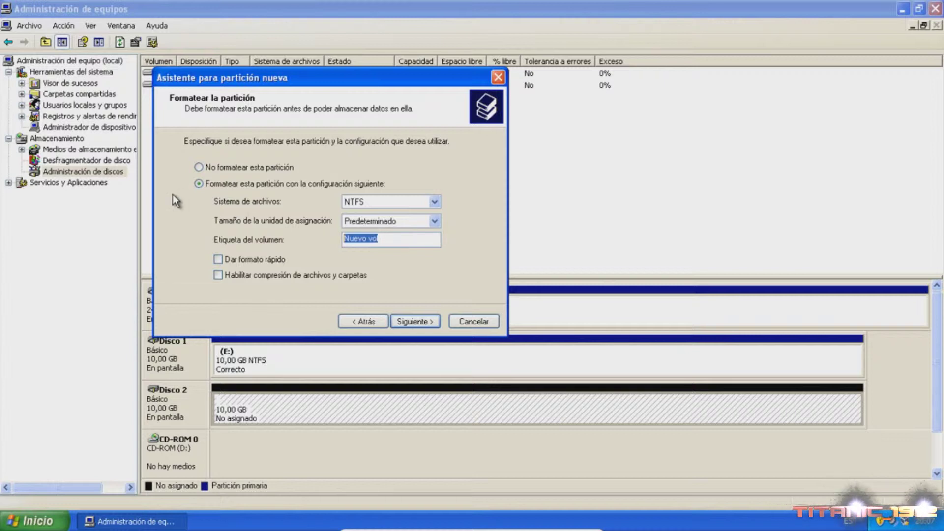
{"action": "type", "text": "VOLU"}
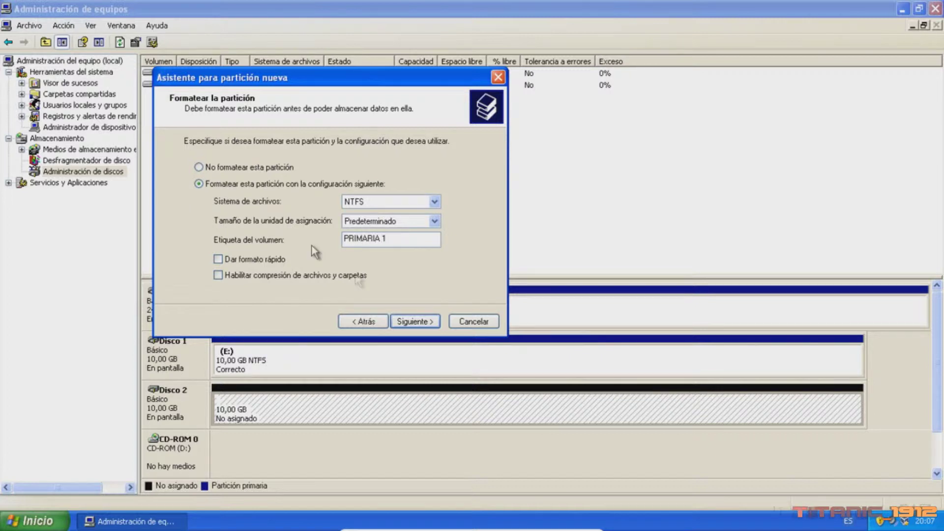
{"action": "left_click", "coordinate": [420, 319]}
{"action": "left_click", "coordinate": [416, 322]}
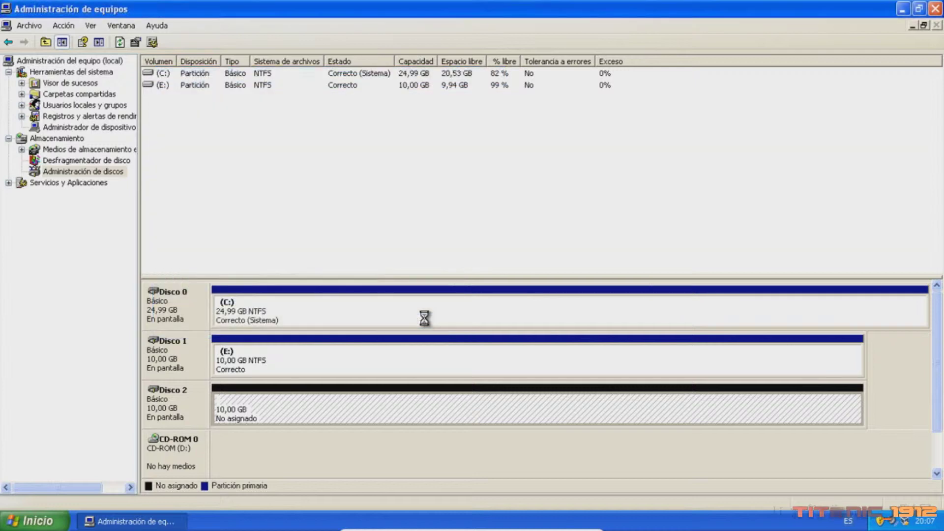
Define a second primary partition of 2000 MB in the unallocated space of Disco 2, assigned drive letter G.
{"action": "right_click", "coordinate": [567, 421]}
{"action": "left_click", "coordinate": [571, 422]}
{"action": "left_click", "coordinate": [416, 322]}
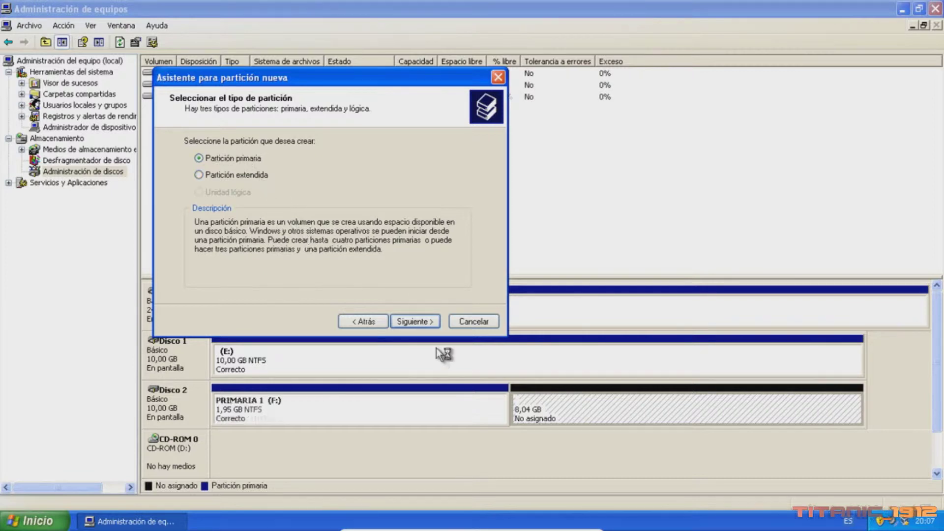
{"action": "left_click", "coordinate": [420, 323]}
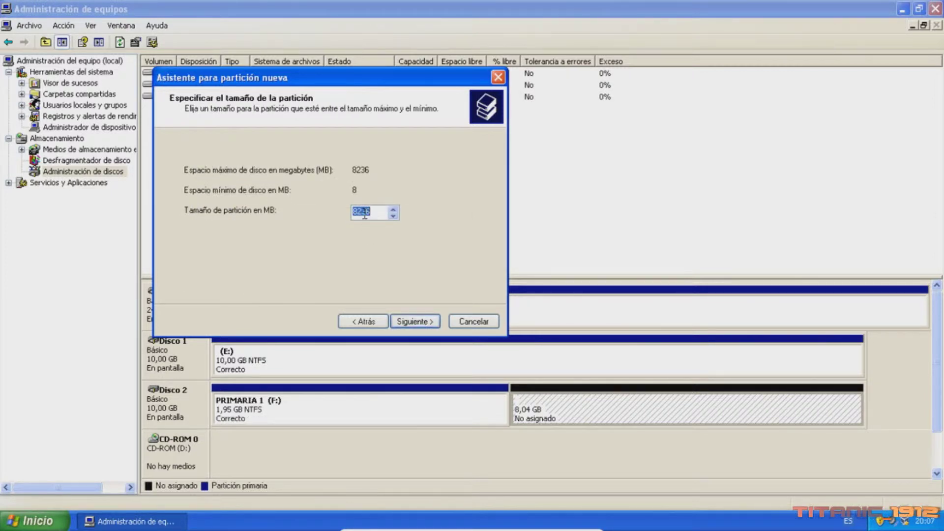
{"action": "type", "text": "2000"}
{"action": "left_click", "coordinate": [412, 322]}
{"action": "left_click", "coordinate": [412, 321]}
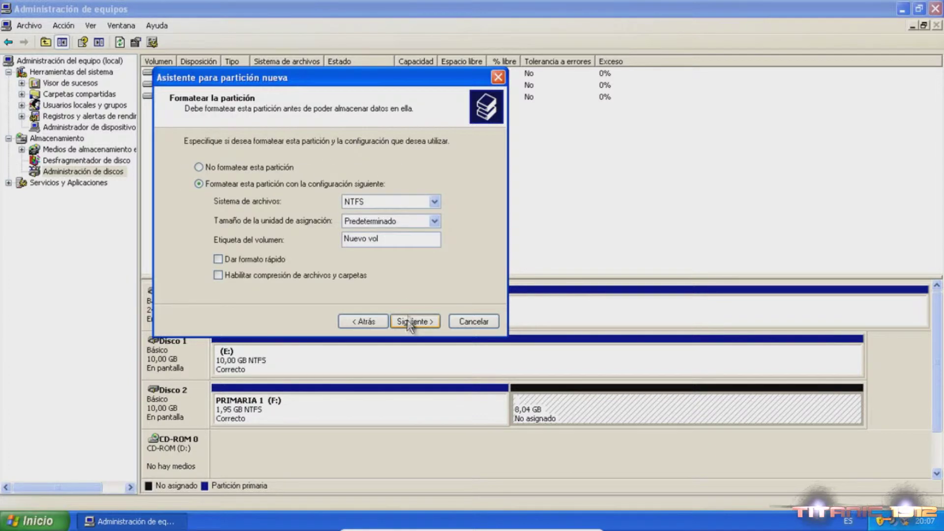
Format the second partition as FAT32 with the volume label PRIMARIA 2 and create it.
{"action": "left_click", "coordinate": [420, 202]}
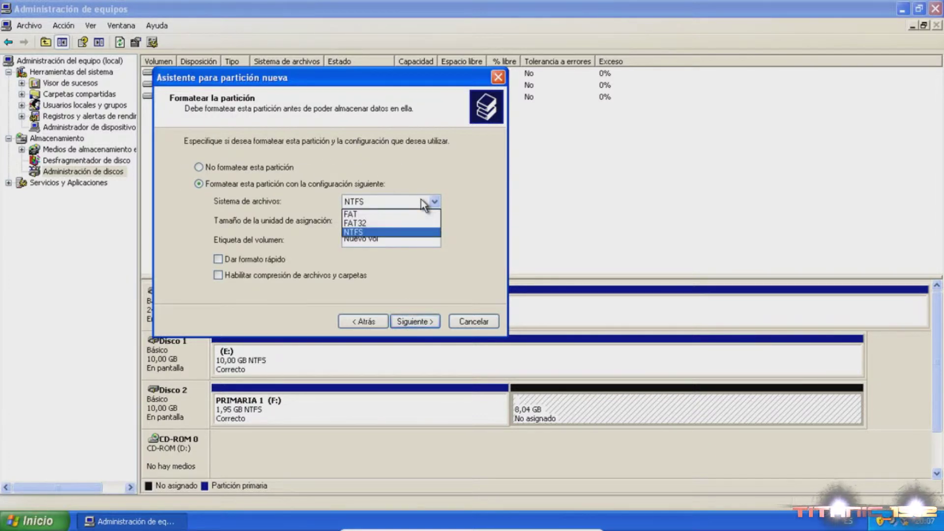
{"action": "left_click", "coordinate": [426, 223]}
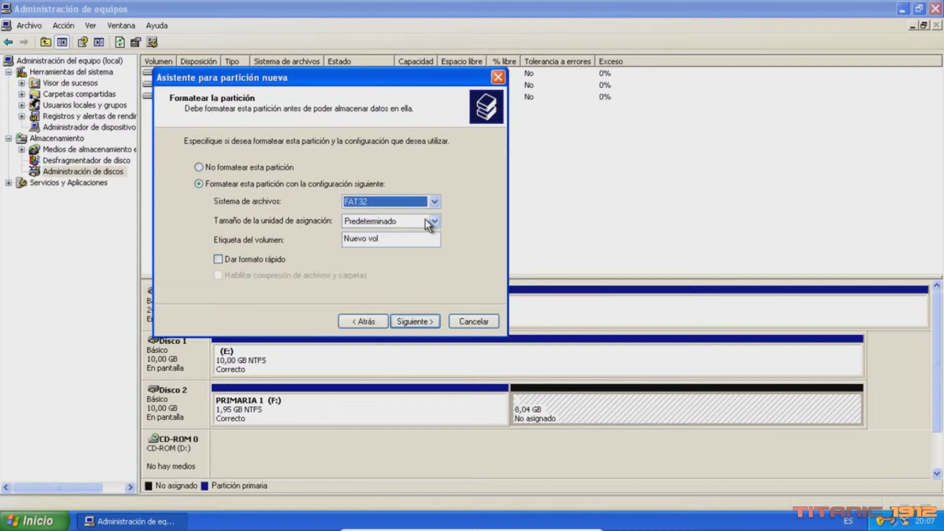
{"action": "key", "text": "Tab"}
{"action": "key", "text": "Tab"}
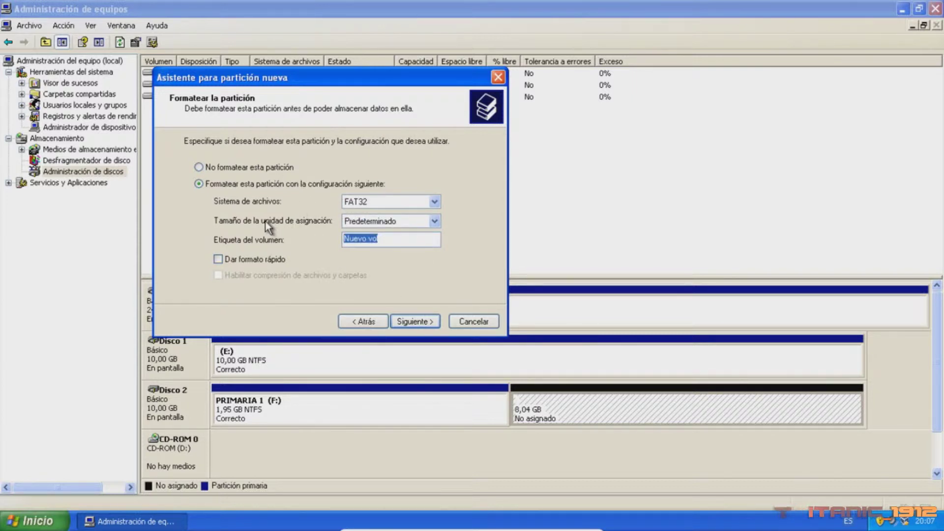
{"action": "type", "text": "PRIMARIA 2"}
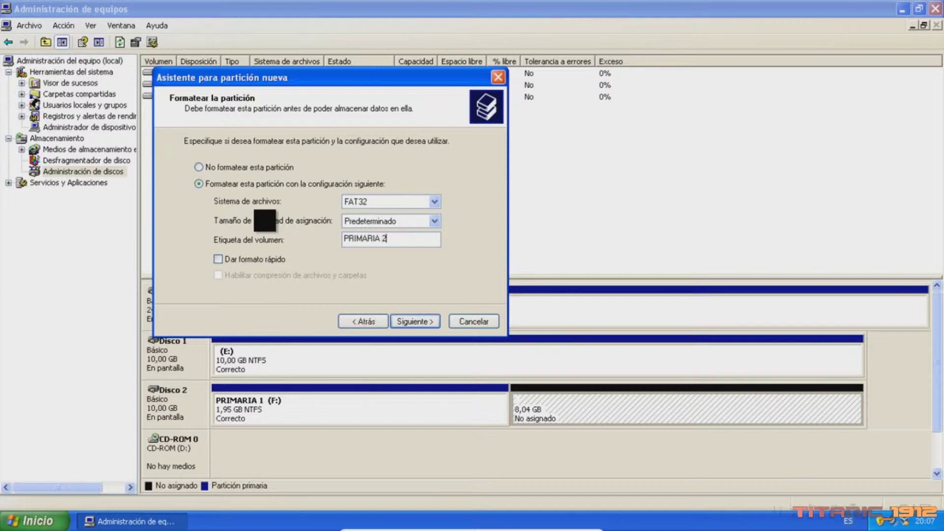
{"action": "key", "text": "Return"}
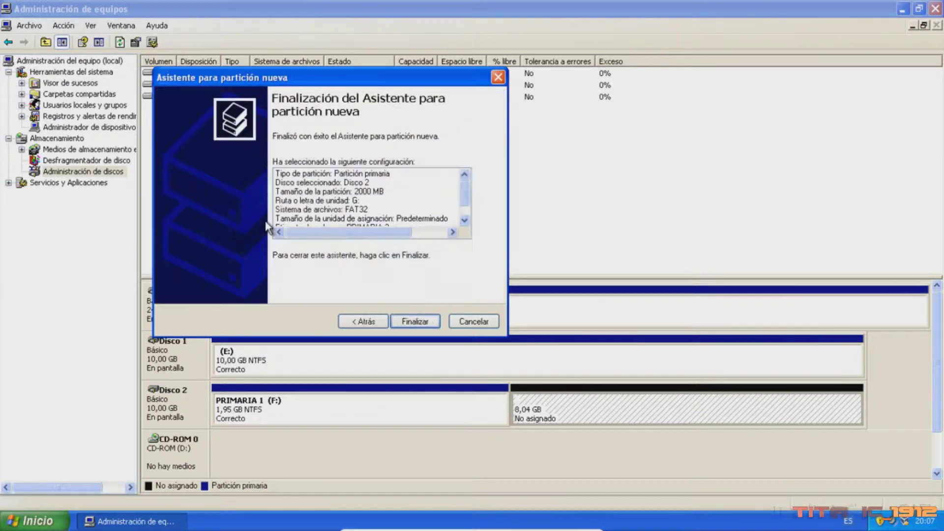
{"action": "key", "text": "Return"}
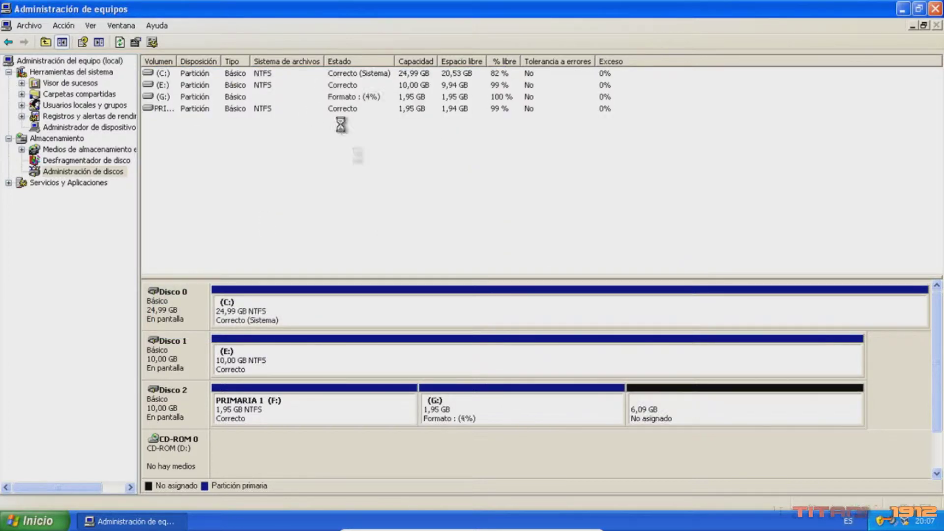
Define a third primary partition of 1500 MB in the remaining space of Disco 2, assigned drive letter H.
{"action": "right_click", "coordinate": [666, 412]}
{"action": "left_click", "coordinate": [716, 416]}
{"action": "left_click", "coordinate": [412, 322]}
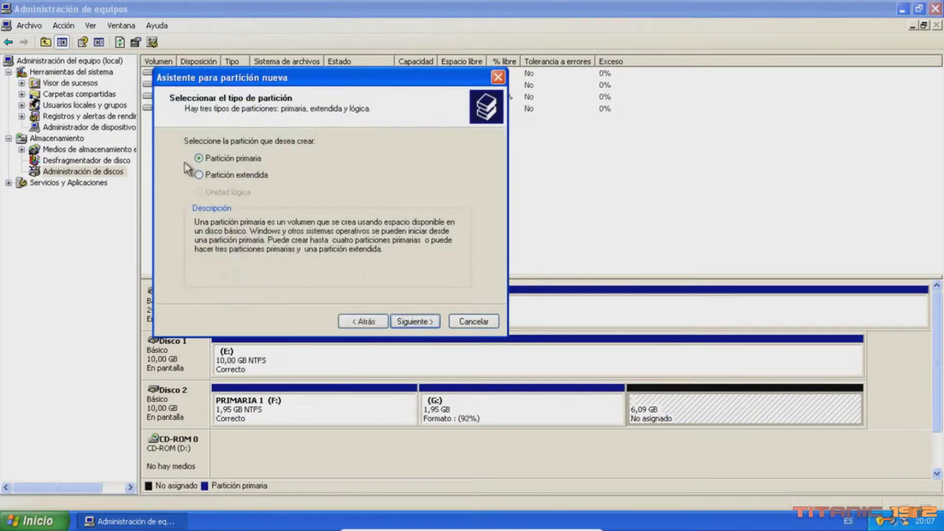
{"action": "left_click", "coordinate": [414, 326]}
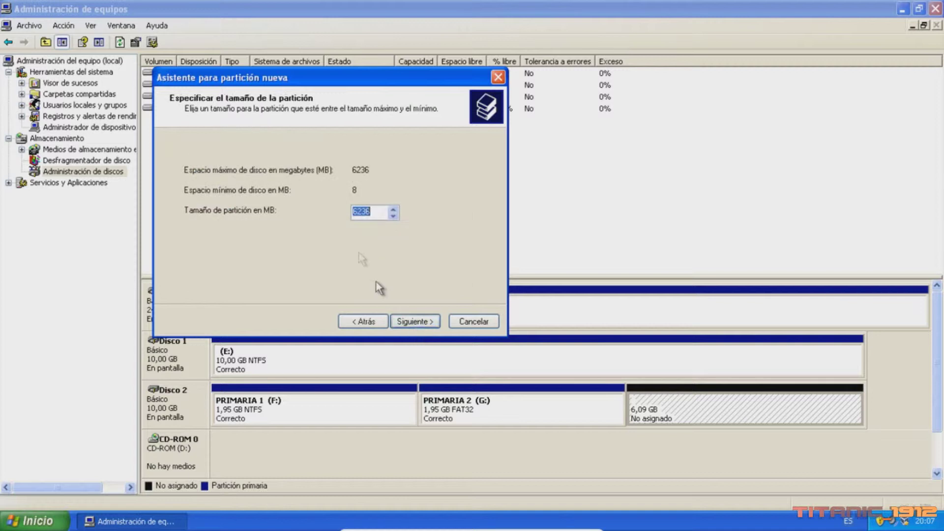
{"action": "type", "text": "1500"}
{"action": "left_click", "coordinate": [413, 321]}
{"action": "left_click", "coordinate": [413, 321]}
Format the third partition as FAT with the volume label PRIMARIA and create it.
{"action": "left_click", "coordinate": [434, 201]}
{"action": "left_click", "coordinate": [433, 224]}
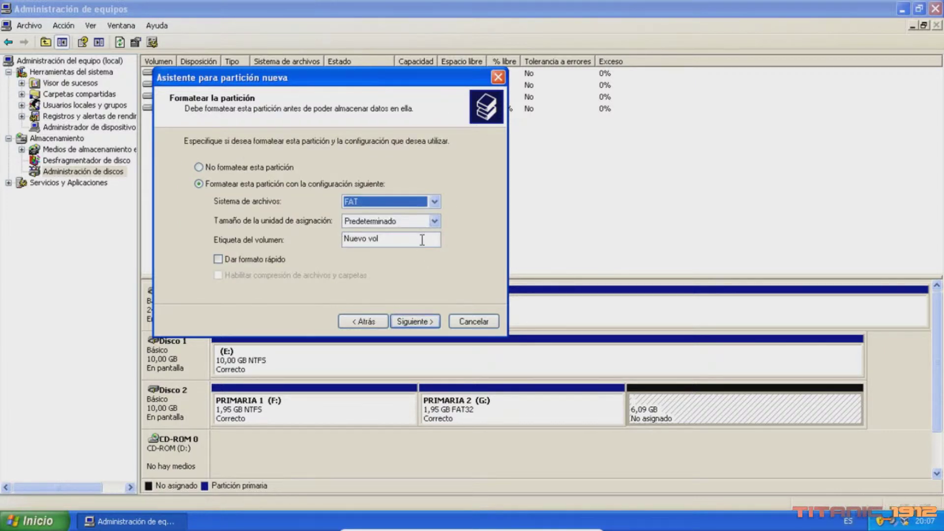
{"action": "key", "text": "Tab"}
{"action": "key", "text": "Tab"}
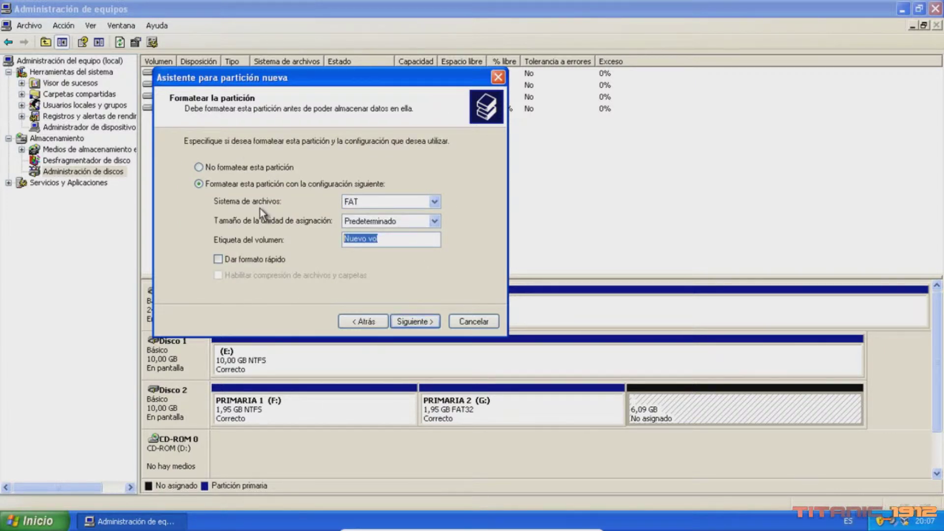
{"action": "type", "text": "PRIMARIA"}
{"action": "left_click", "coordinate": [414, 321]}
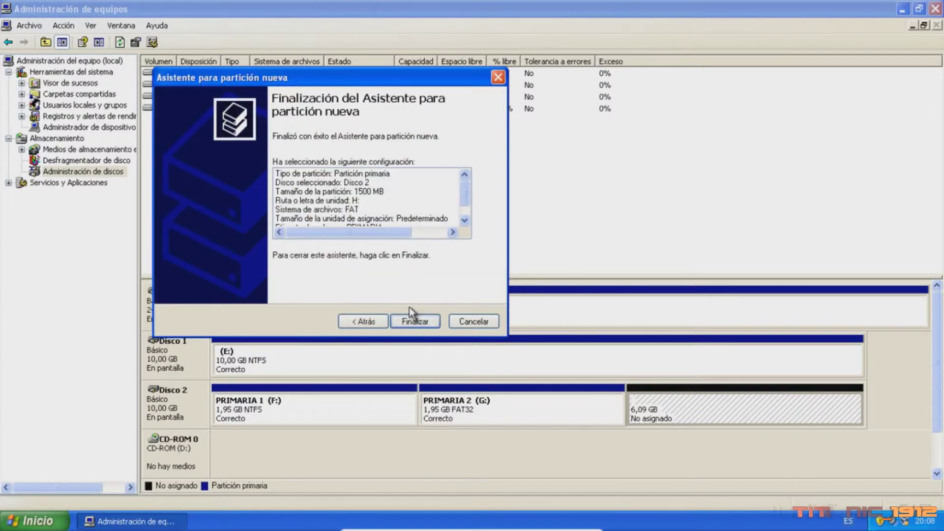
{"action": "left_click", "coordinate": [405, 322]}
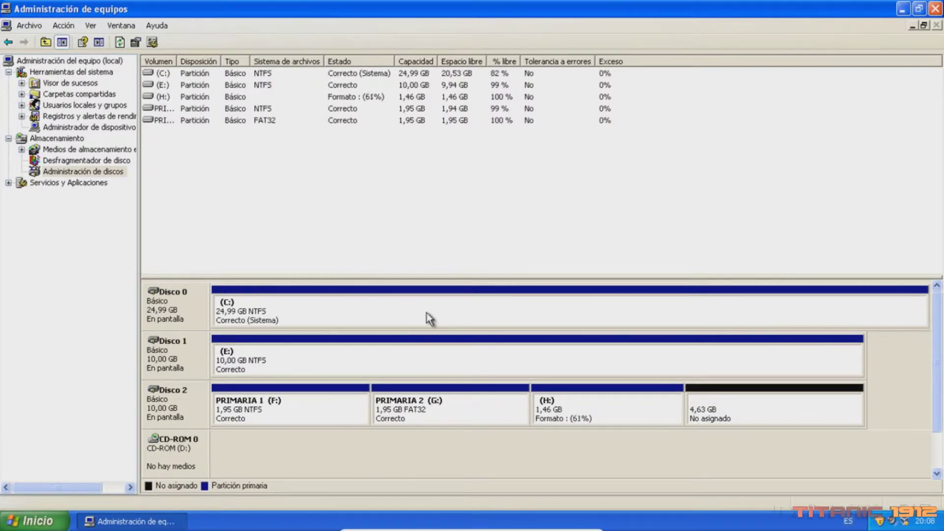
Create an extended partition using the full 4738 MB of unallocated space on Disco 2.
{"action": "right_click", "coordinate": [751, 406]}
{"action": "left_click", "coordinate": [779, 412]}
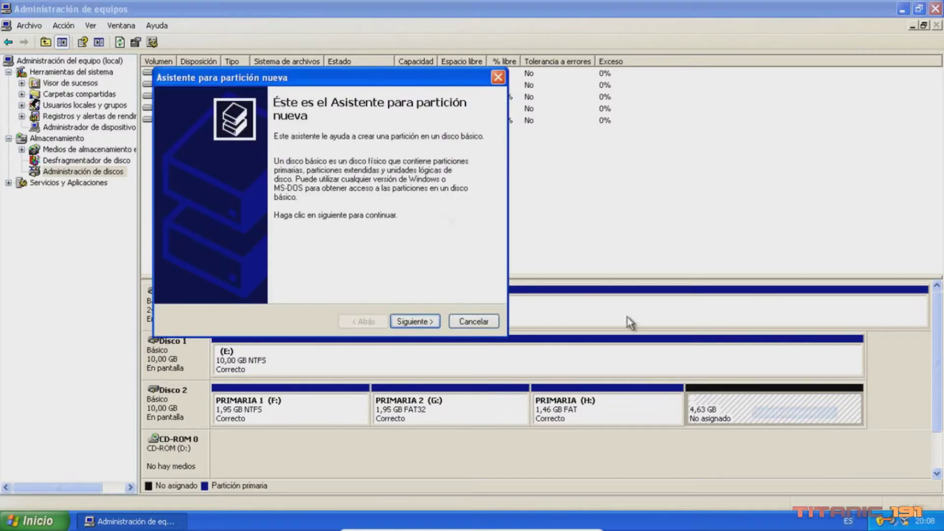
{"action": "left_click", "coordinate": [424, 320]}
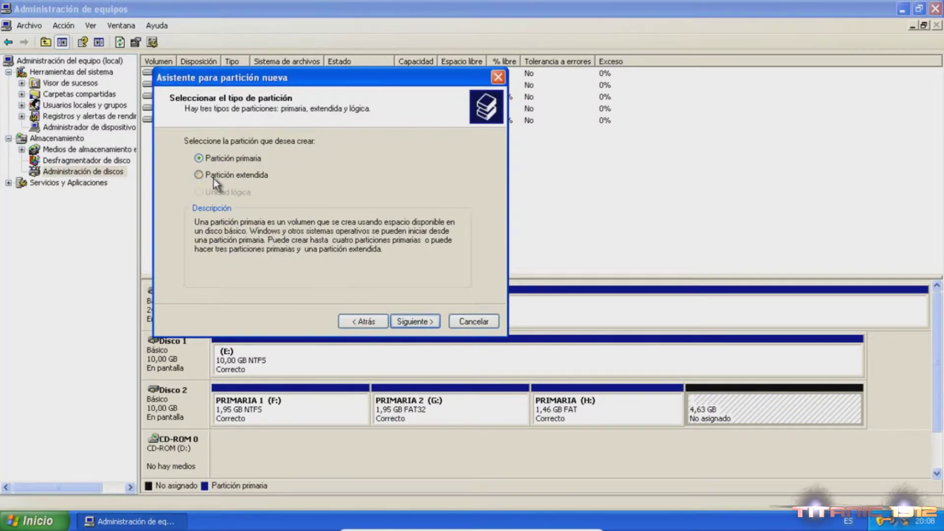
{"action": "left_click", "coordinate": [214, 177]}
{"action": "left_click", "coordinate": [429, 322]}
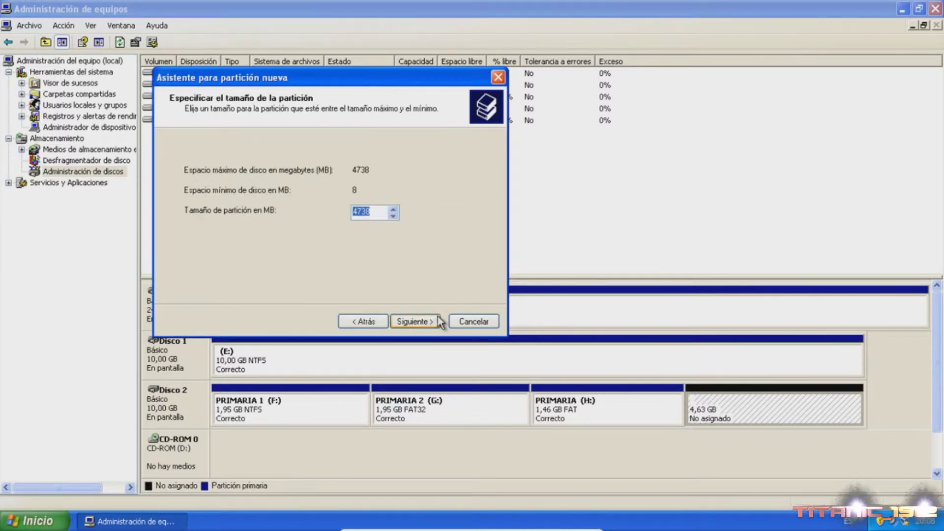
{"action": "left_click", "coordinate": [431, 322]}
{"action": "left_click", "coordinate": [431, 322]}
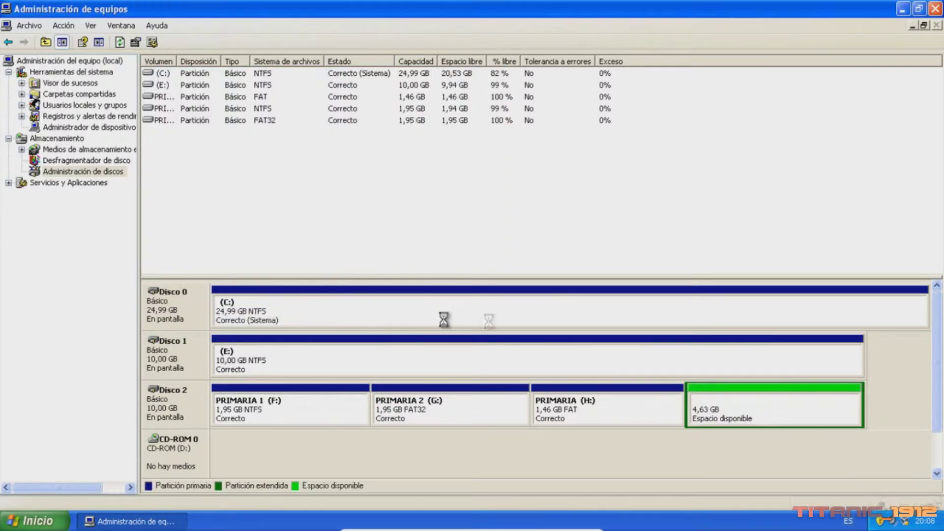
Define a logical drive of 2000 MB inside the extended partition of Disco 2, assigned drive letter I.
{"action": "right_click", "coordinate": [705, 410]}
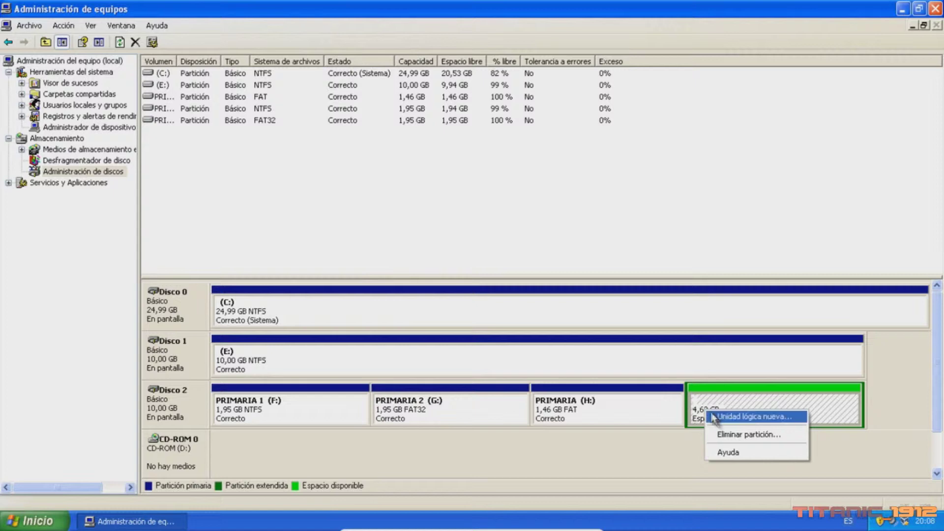
{"action": "left_click", "coordinate": [740, 418]}
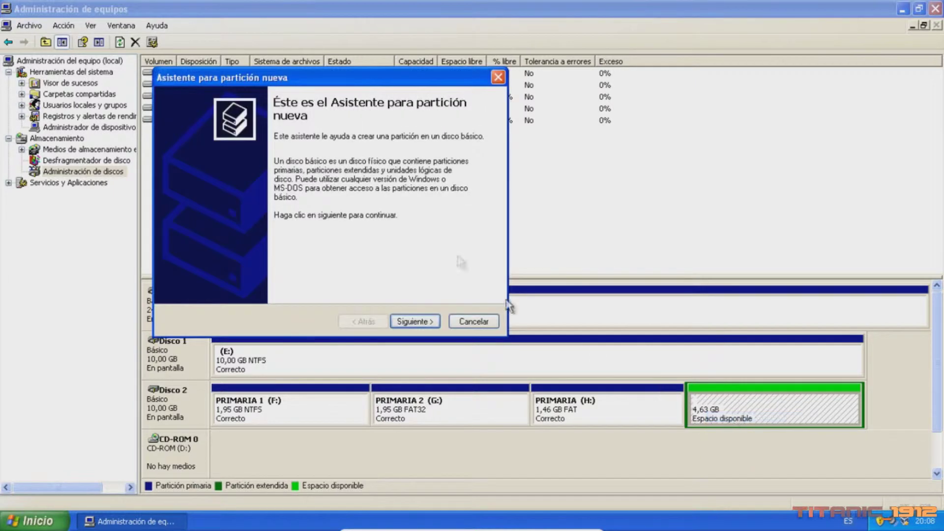
{"action": "left_click", "coordinate": [415, 322]}
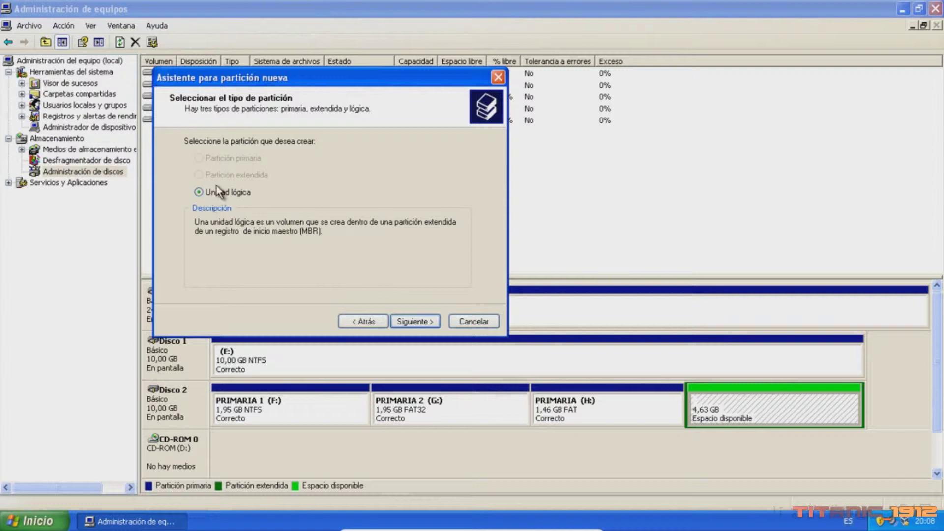
{"action": "left_click", "coordinate": [408, 321]}
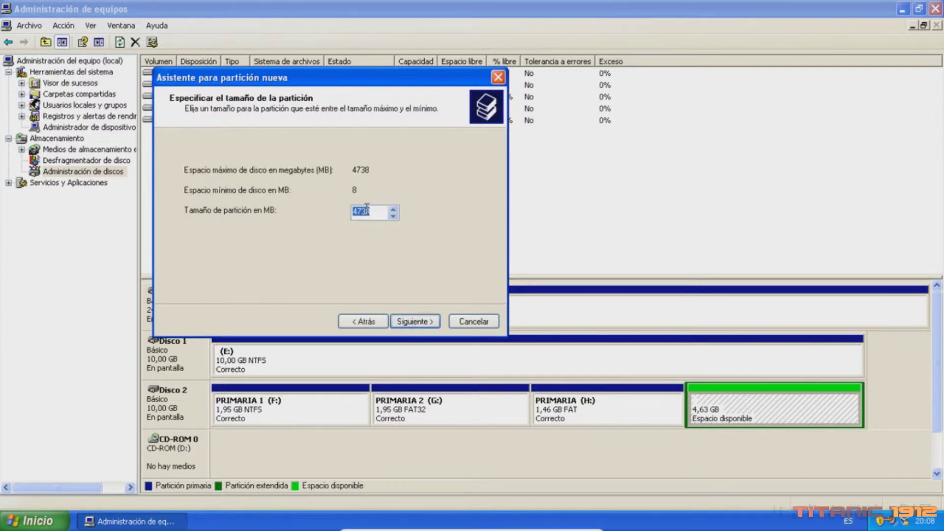
{"action": "type", "text": "2"}
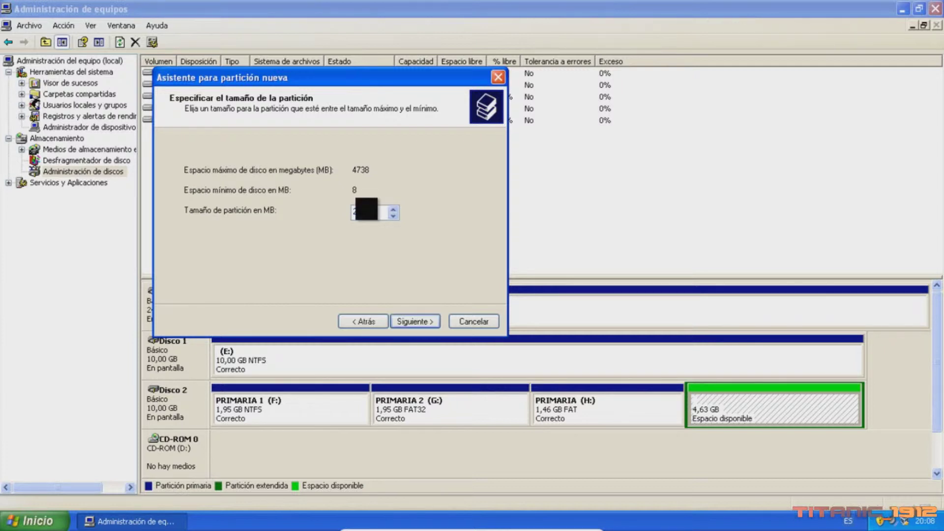
{"action": "type", "text": "000"}
{"action": "left_click", "coordinate": [413, 320]}
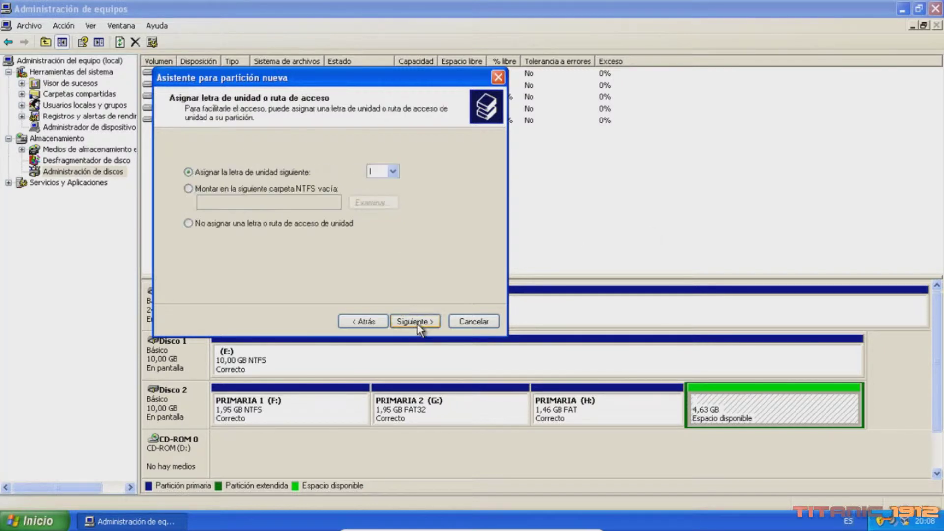
{"action": "left_click", "coordinate": [412, 325]}
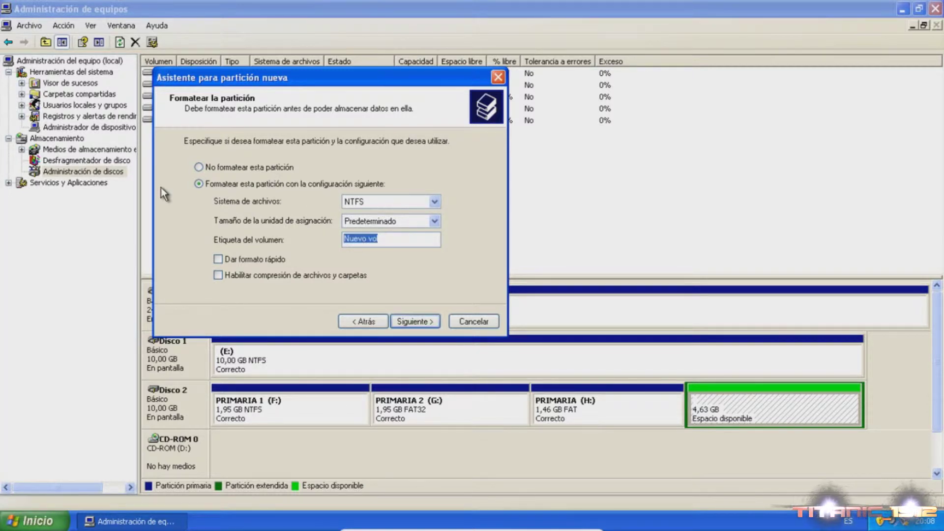
Format the first logical drive as NTFS with the volume label LOGICA 1 and create it.
{"action": "type", "text": "LOGICA 1"}
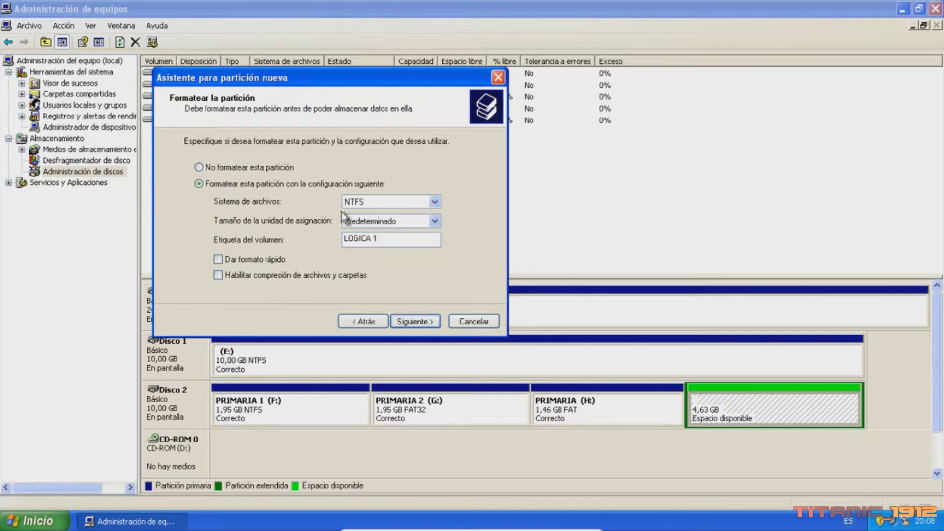
{"action": "left_click", "coordinate": [416, 322]}
{"action": "left_click", "coordinate": [417, 320]}
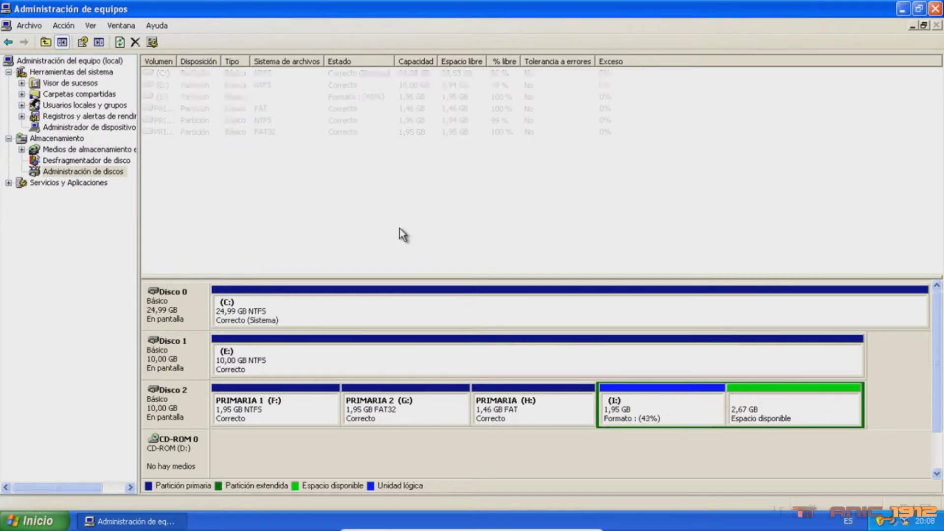
Define a second logical drive using all 2738 MB left in the extended partition, assigned drive letter J.
{"action": "right_click", "coordinate": [775, 402]}
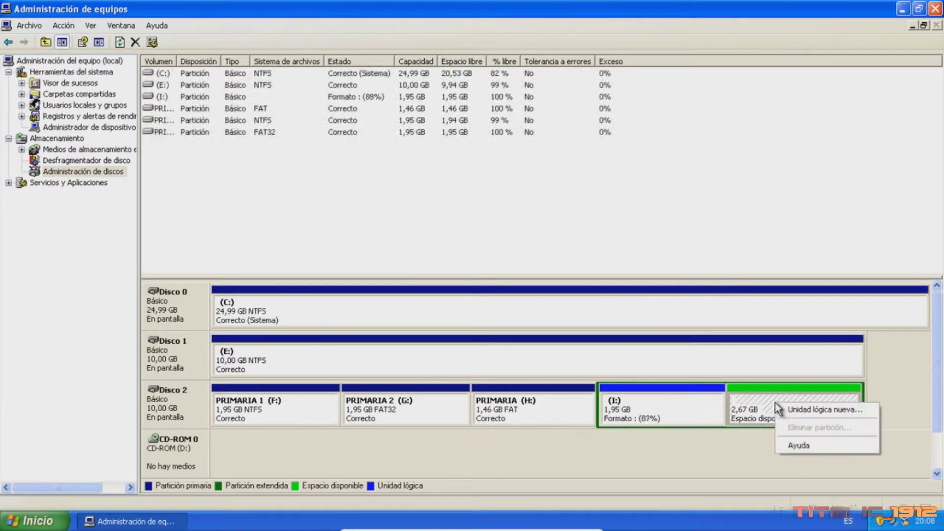
{"action": "left_click", "coordinate": [784, 410]}
{"action": "left_click", "coordinate": [415, 321]}
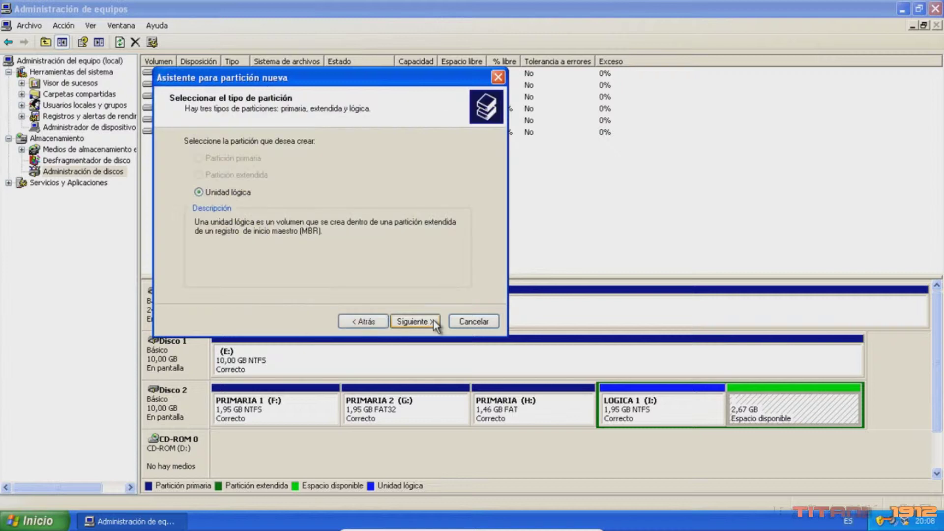
{"action": "left_click", "coordinate": [432, 322]}
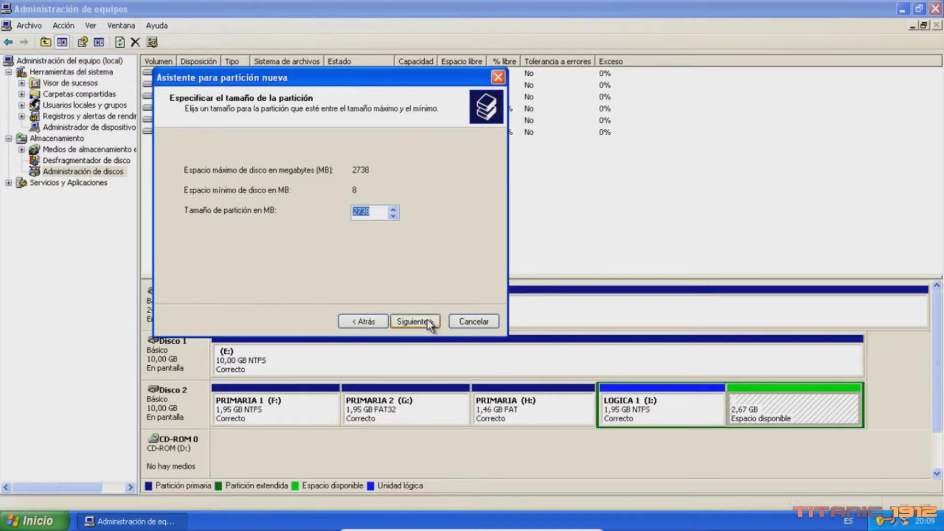
{"action": "left_click", "coordinate": [427, 322]}
{"action": "left_click", "coordinate": [427, 322]}
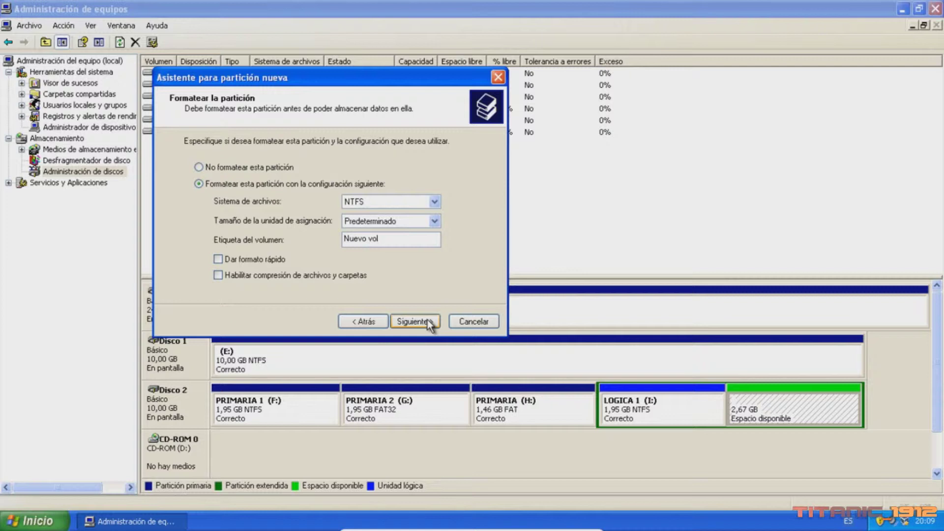
Format the second logical drive as NTFS with the volume label LOGICA 2 and create it.
{"action": "key", "text": "Tab"}
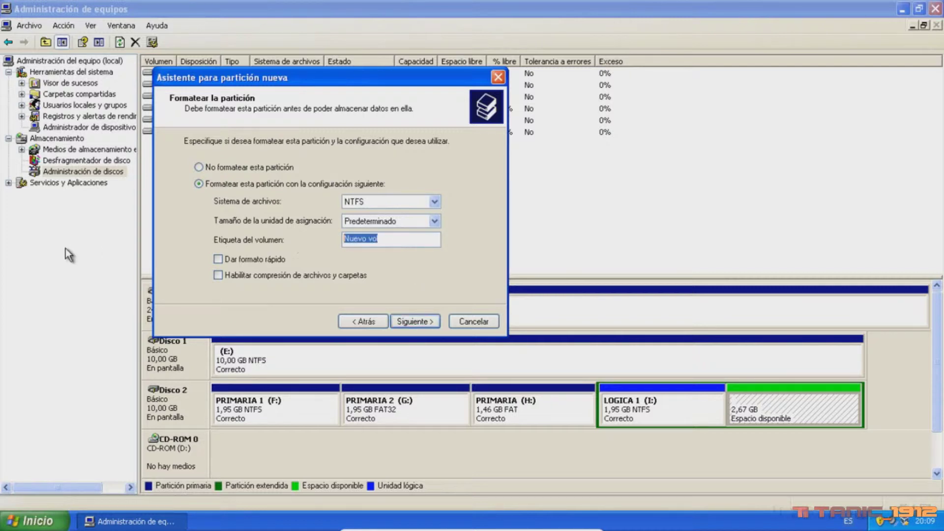
{"action": "type", "text": "LOGICA 2"}
{"action": "left_click", "coordinate": [412, 320]}
{"action": "left_click", "coordinate": [412, 320]}
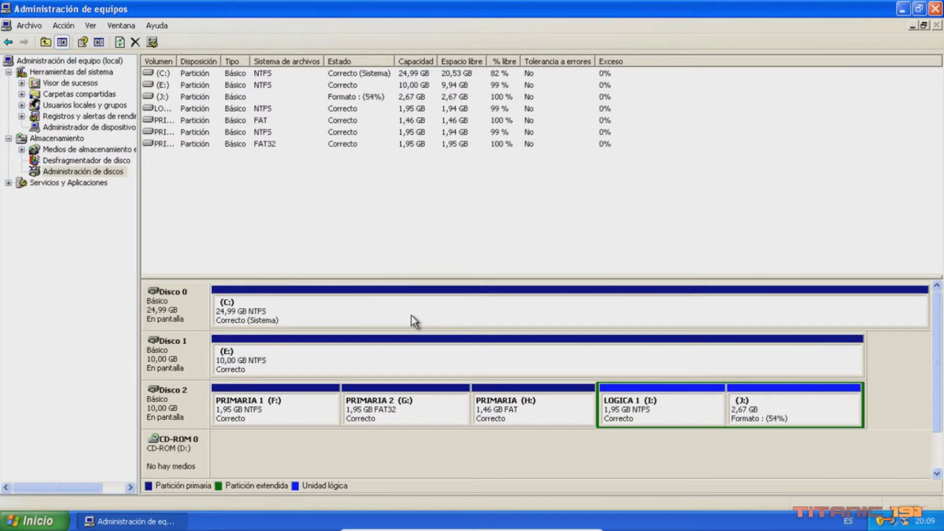
Open Mi PC in a maximized window and examine the details of the three primary partitions F:, G: and H:.
{"action": "left_click", "coordinate": [34, 521]}
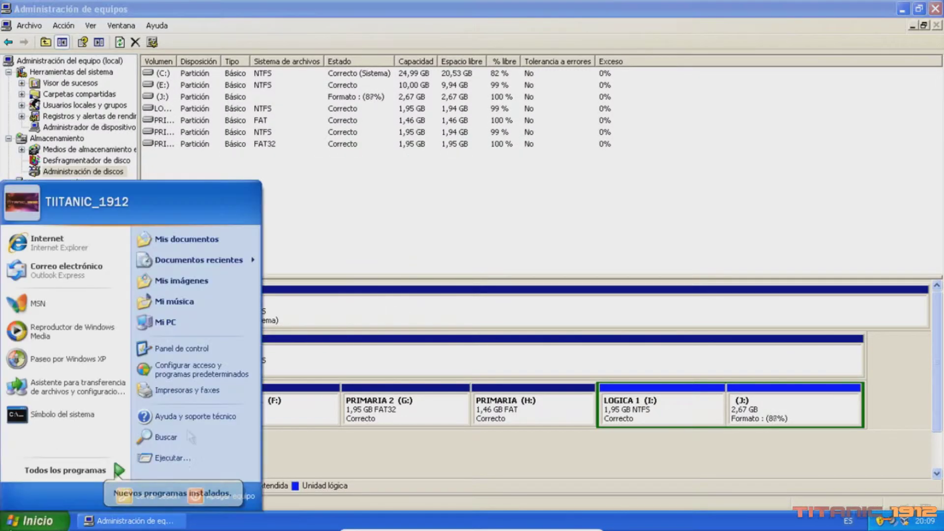
{"action": "left_click", "coordinate": [221, 323]}
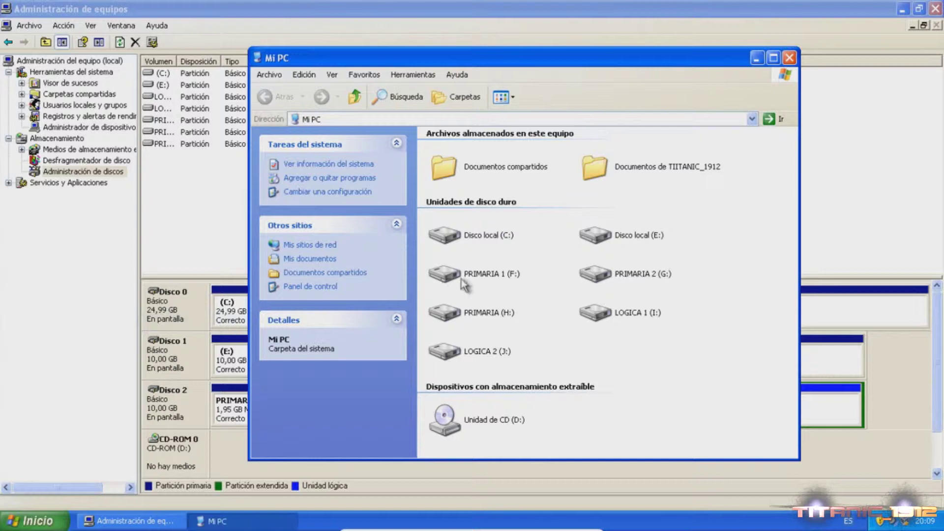
{"action": "left_click_drag", "start_coordinate": [635, 64], "coordinate": [679, 25]}
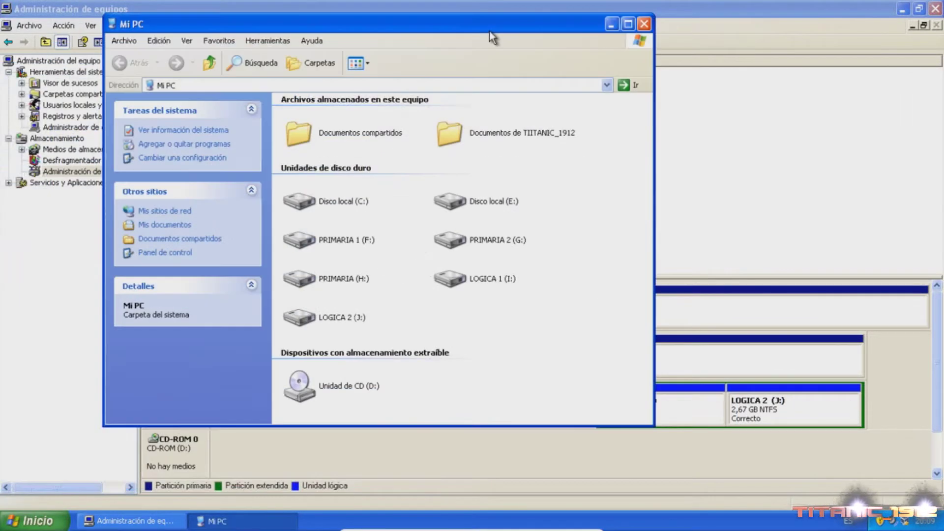
{"action": "double_click", "coordinate": [679, 24]}
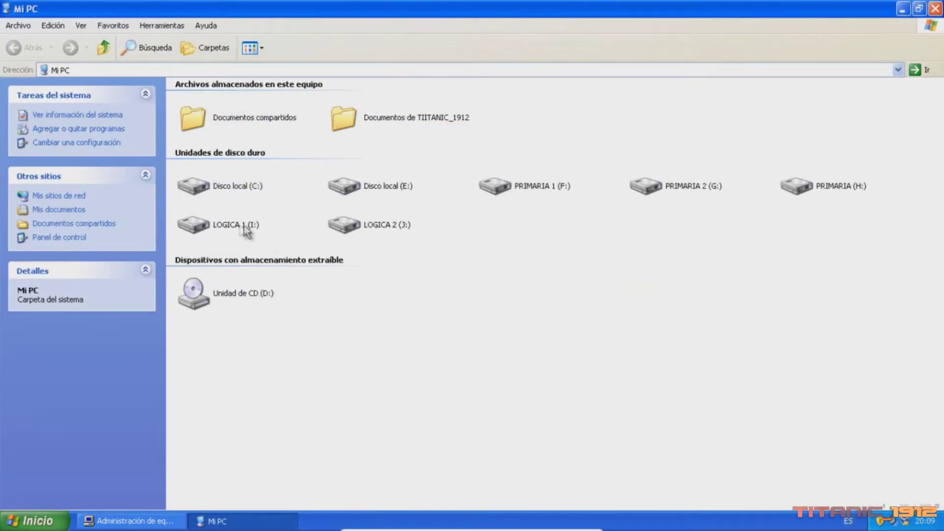
{"action": "left_click", "coordinate": [540, 189]}
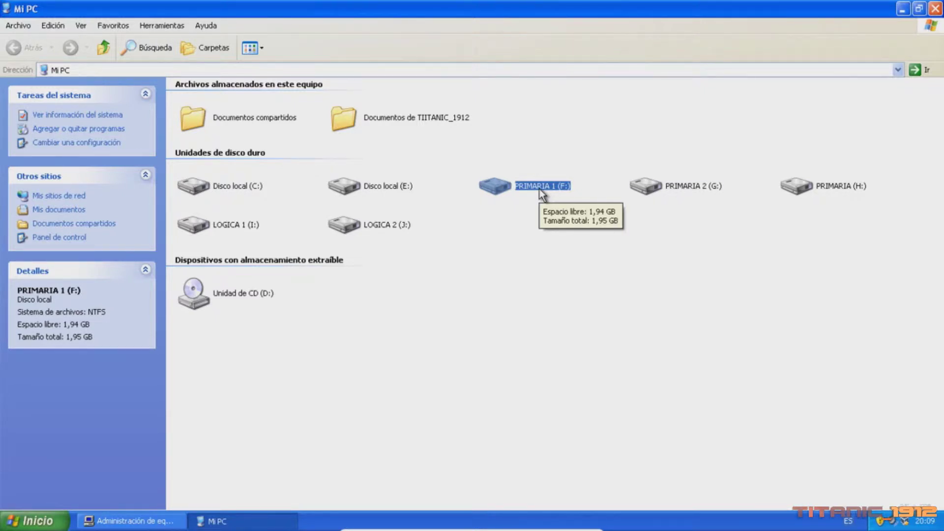
{"action": "key", "text": "Right"}
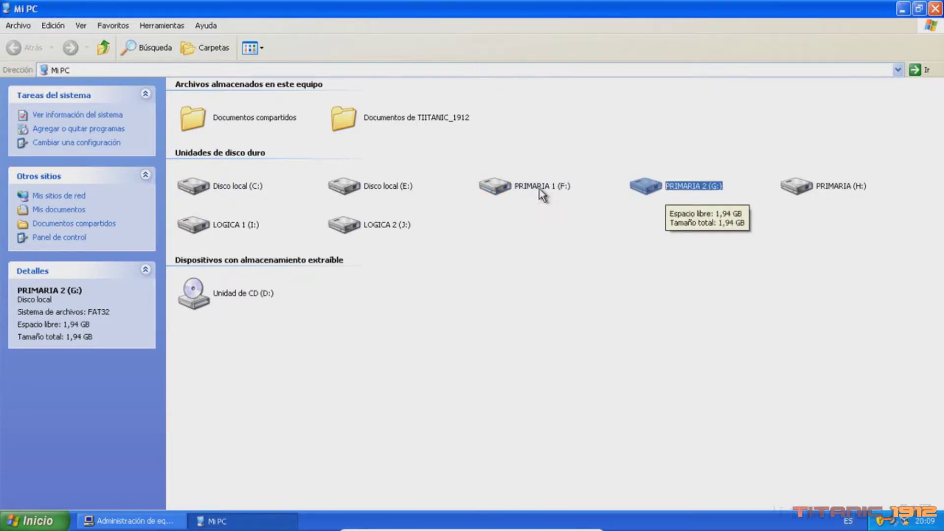
{"action": "key", "text": "Right"}
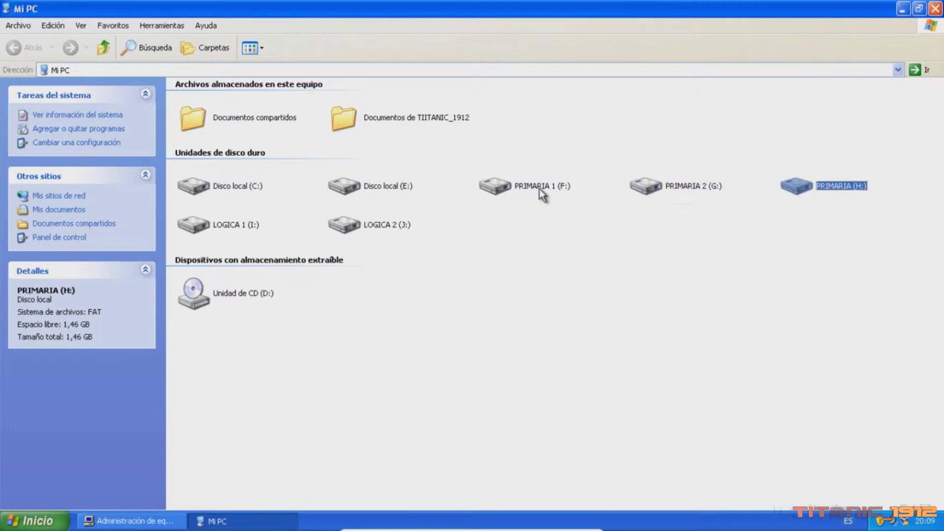
Rename the H: drive's volume label as PRIMARIA 3.
{"action": "left_click", "coordinate": [856, 187]}
{"action": "left_click", "coordinate": [857, 187]}
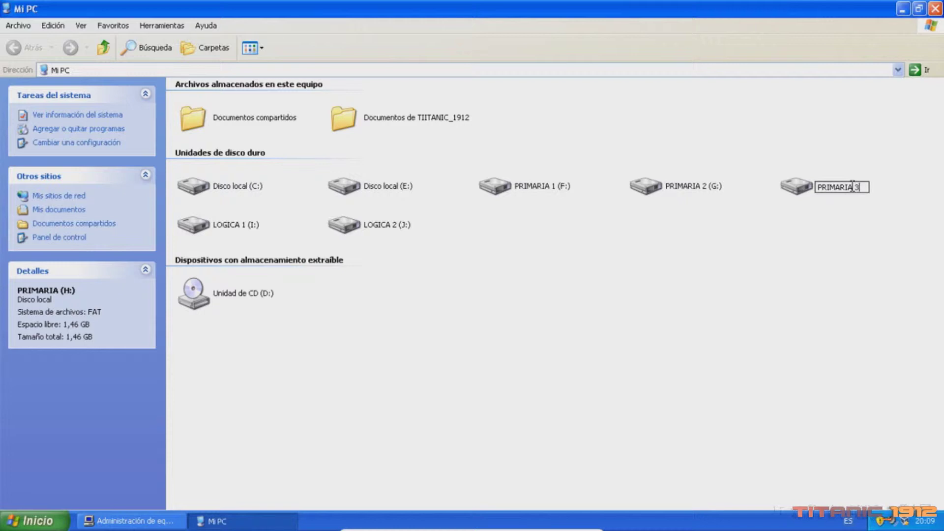
{"action": "key", "text": "Return"}
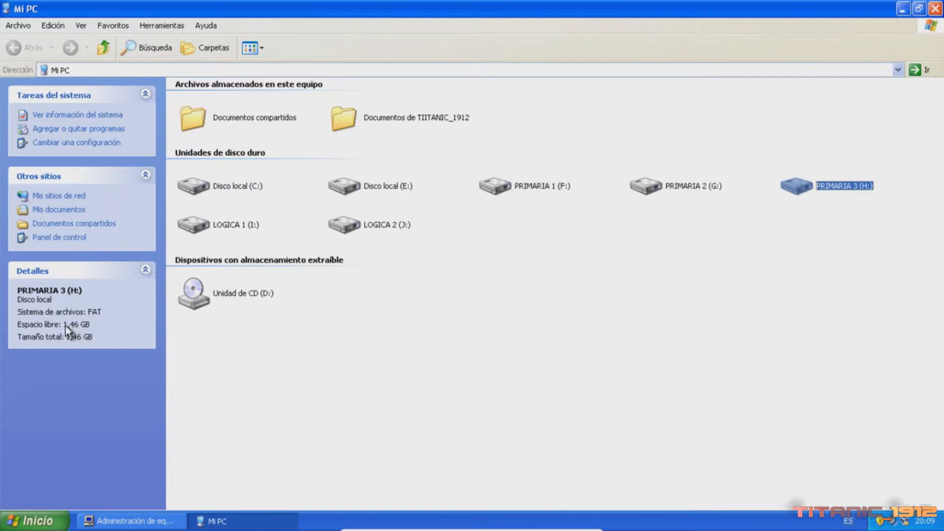
Examine the file system and size details of the logical drives LOGICA 1 (I:) and LOGICA 2 (J:).
{"action": "left_click", "coordinate": [200, 228]}
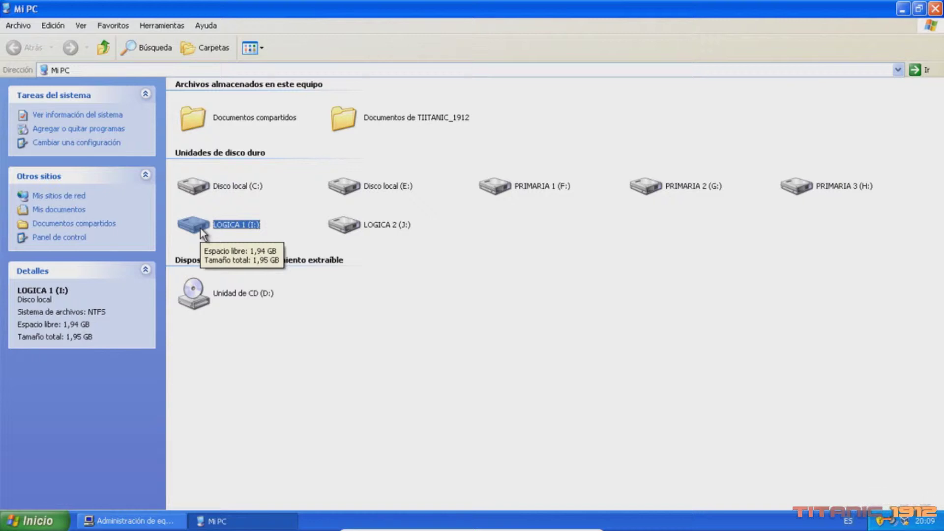
{"action": "key", "text": "Right"}
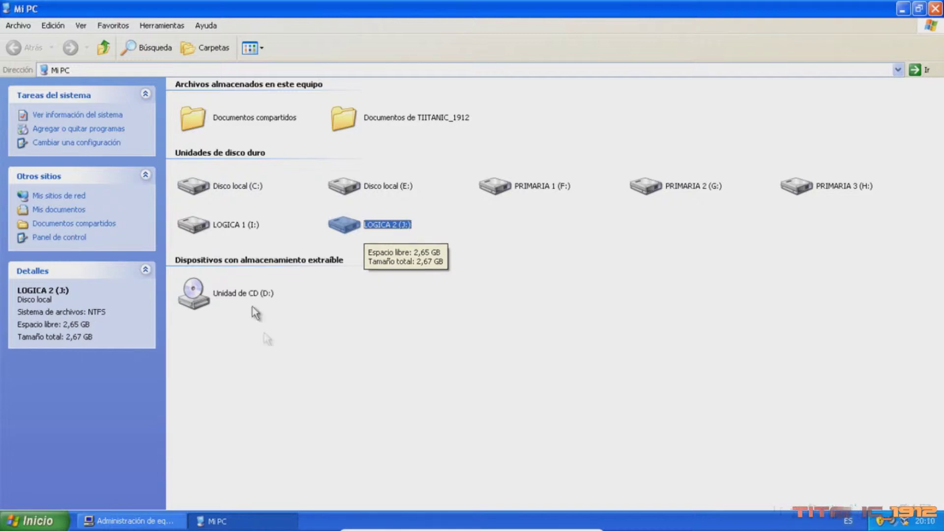
{"action": "left_click", "coordinate": [379, 362]}
Review the partition layout in Disk Management, check the contents of drive E: in Mi PC and close that window.
{"action": "left_click", "coordinate": [130, 521]}
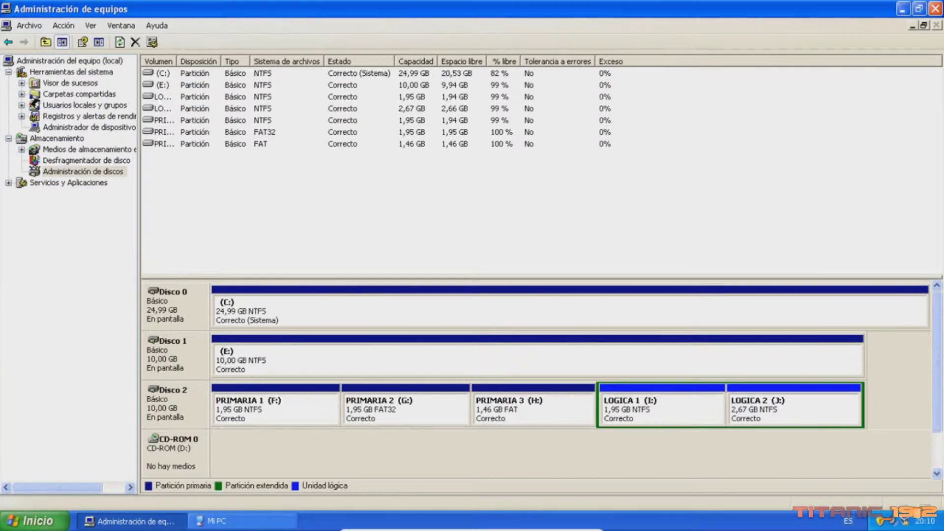
{"action": "left_click", "coordinate": [216, 522]}
{"action": "double_click", "coordinate": [360, 190]}
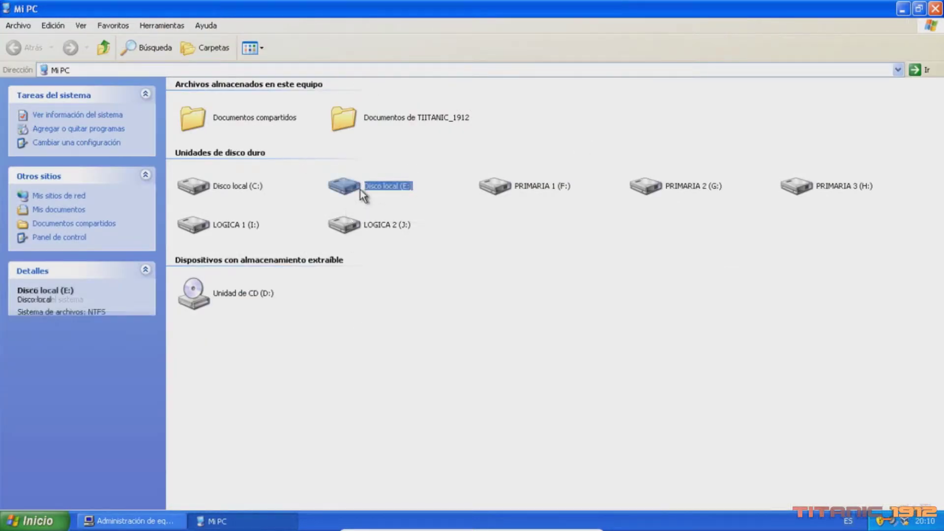
{"action": "left_click", "coordinate": [935, 8]}
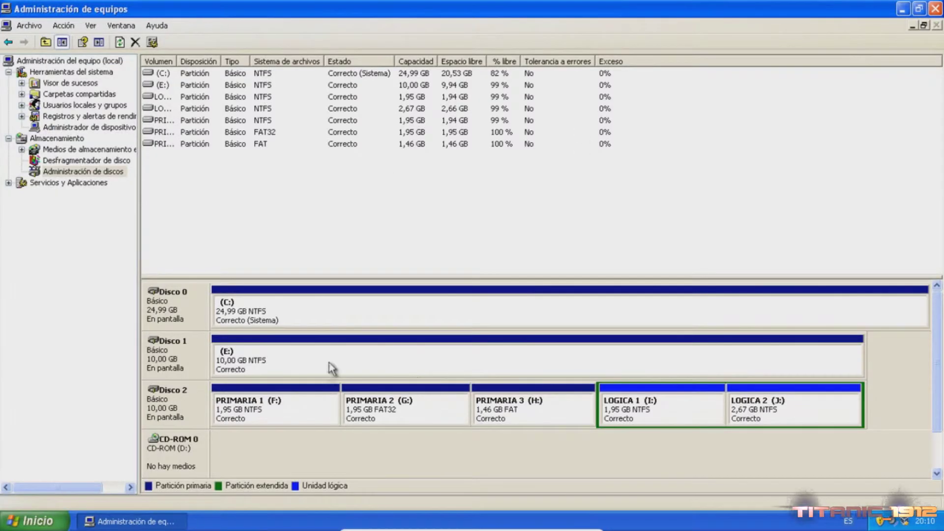
Delete the E: partition of Disco 1 and confirm the deletion.
{"action": "right_click", "coordinate": [287, 362]}
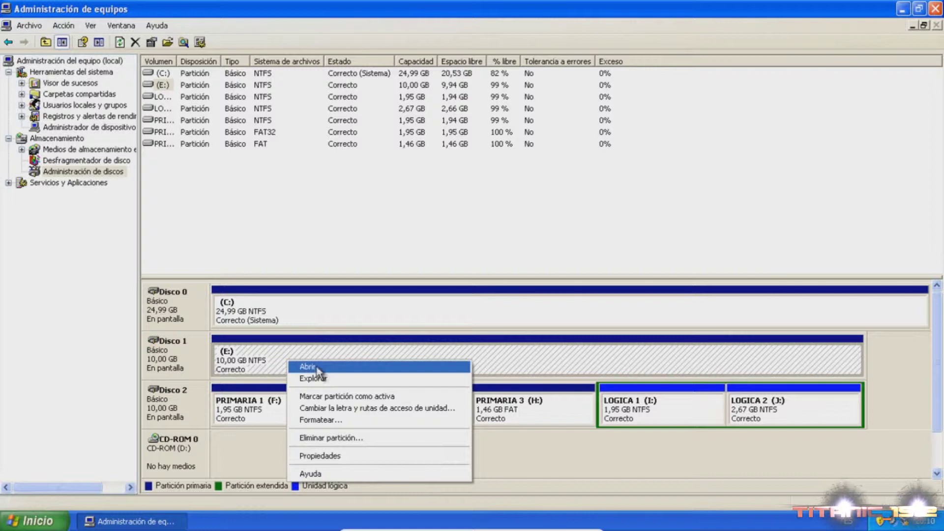
{"action": "left_click", "coordinate": [367, 442]}
{"action": "left_click", "coordinate": [444, 304]}
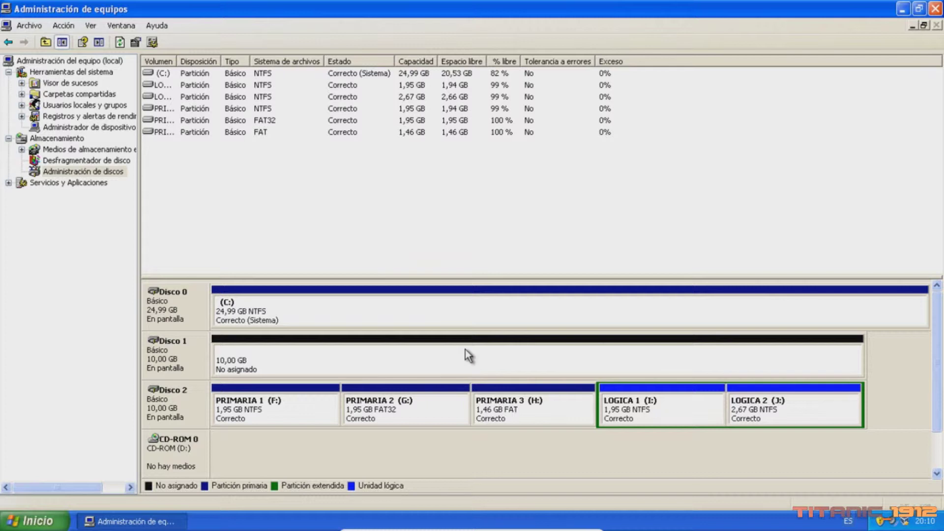
Delete the primary partitions PRIMARIA 1 (F:) and PRIMARIA 2 (G:) from Disco 2, confirming each deletion.
{"action": "right_click", "coordinate": [294, 416]}
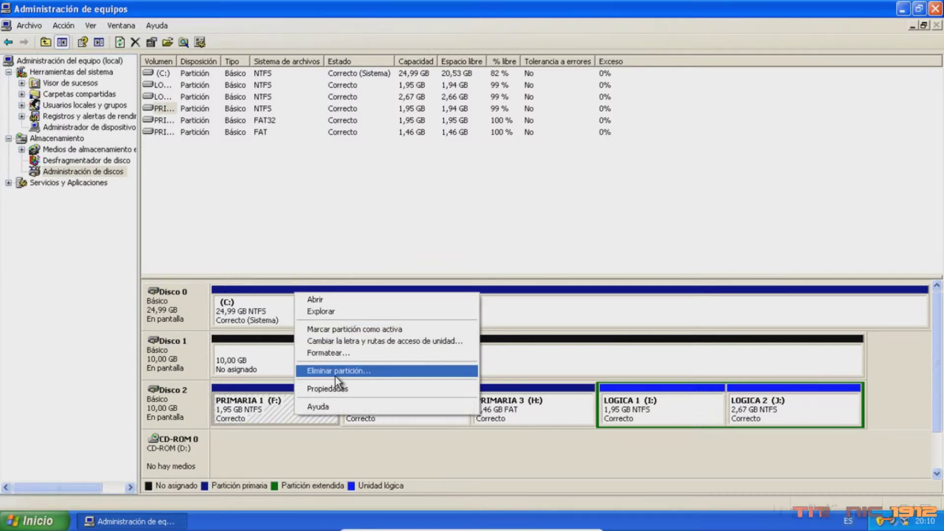
{"action": "left_click", "coordinate": [336, 373]}
{"action": "left_click", "coordinate": [444, 304]}
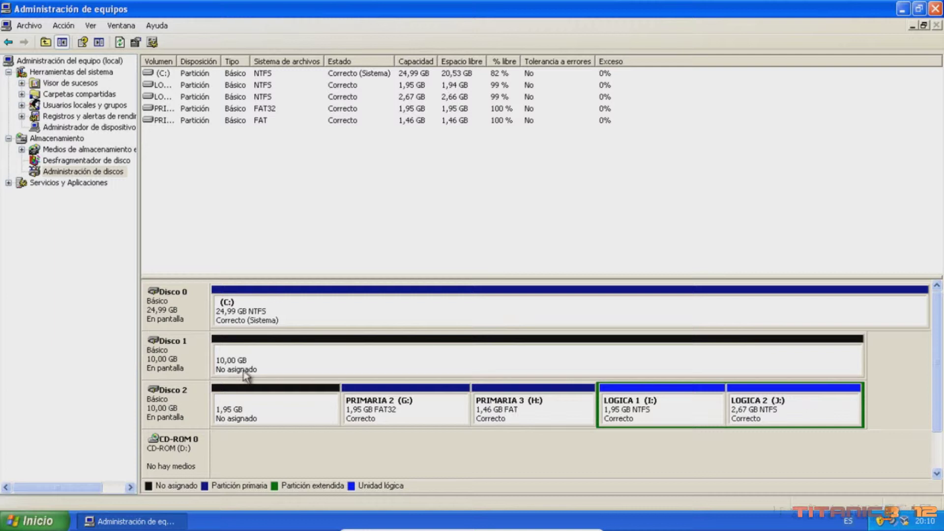
{"action": "right_click", "coordinate": [354, 406]}
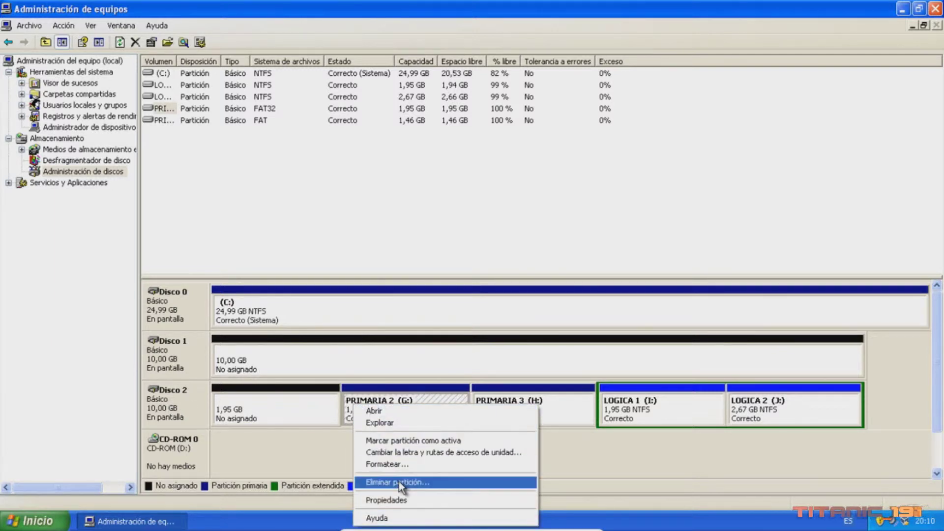
{"action": "left_click", "coordinate": [399, 482]}
{"action": "left_click", "coordinate": [445, 304]}
Delete the logical drive LOGICA 1 (I:) and the primary partition PRIMARIA 3 (H:) from Disco 2, confirming both.
{"action": "left_click", "coordinate": [607, 414]}
{"action": "right_click", "coordinate": [624, 413]}
{"action": "left_click", "coordinate": [639, 473]}
{"action": "left_click", "coordinate": [445, 304]}
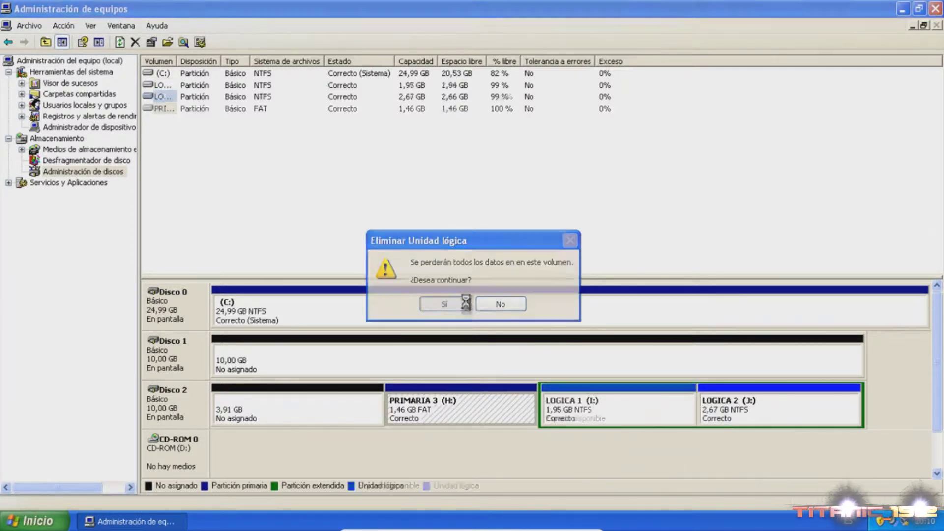
{"action": "right_click", "coordinate": [479, 404]}
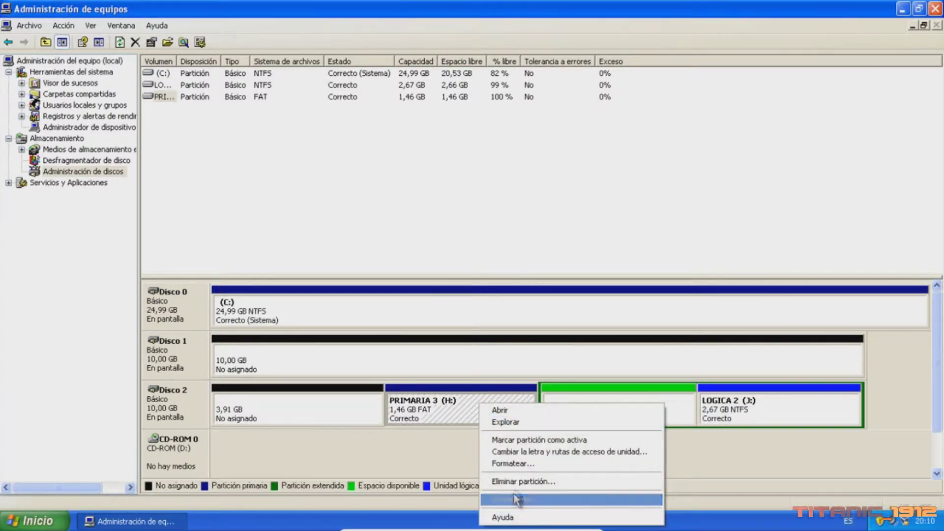
{"action": "left_click", "coordinate": [514, 481]}
{"action": "left_click", "coordinate": [445, 304]}
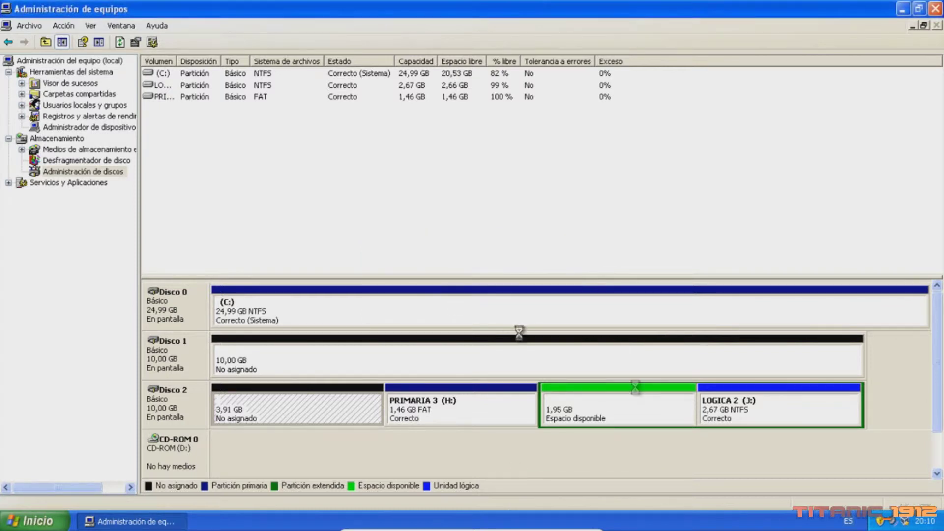
Delete the logical drive LOGICA 2 (J:) and the emptied extended partition of Disco 2, confirming both.
{"action": "right_click", "coordinate": [737, 409]}
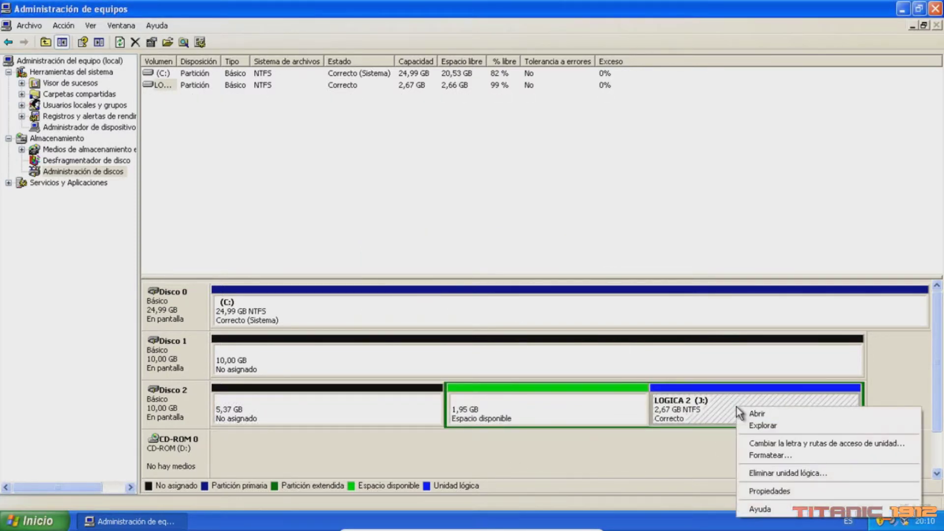
{"action": "left_click", "coordinate": [754, 473]}
{"action": "left_click", "coordinate": [448, 305]}
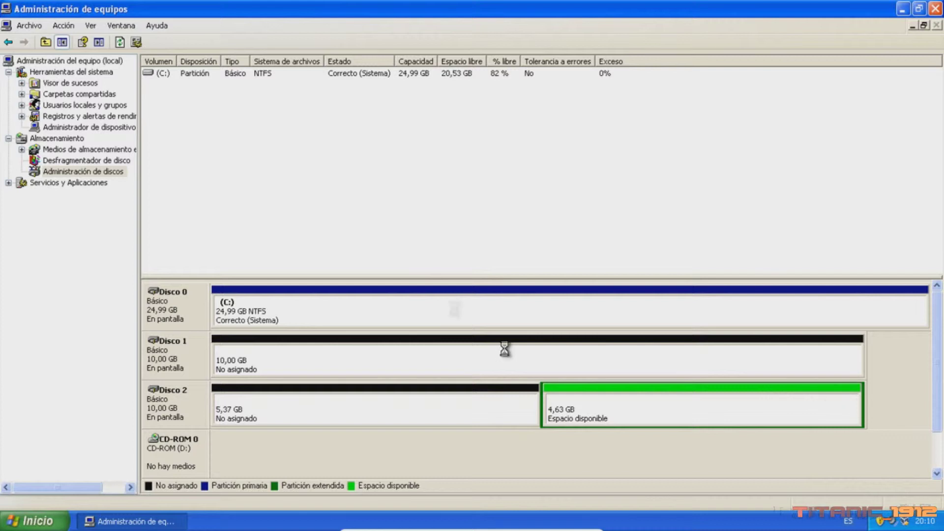
{"action": "right_click", "coordinate": [583, 408]}
{"action": "left_click", "coordinate": [597, 435]}
{"action": "left_click", "coordinate": [443, 304]}
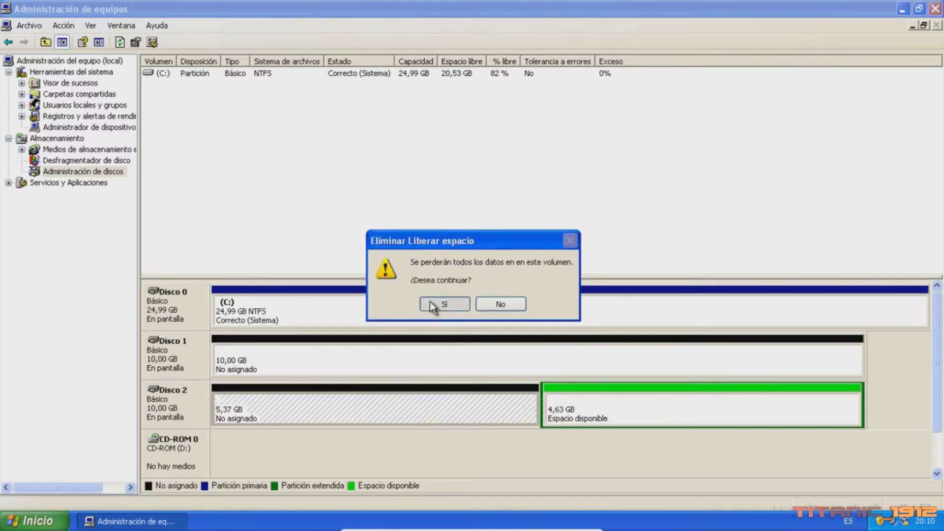
Convert the basic disks Disco 1 and Disco 2 to dynamic disks in one operation.
{"action": "left_click", "coordinate": [379, 367]}
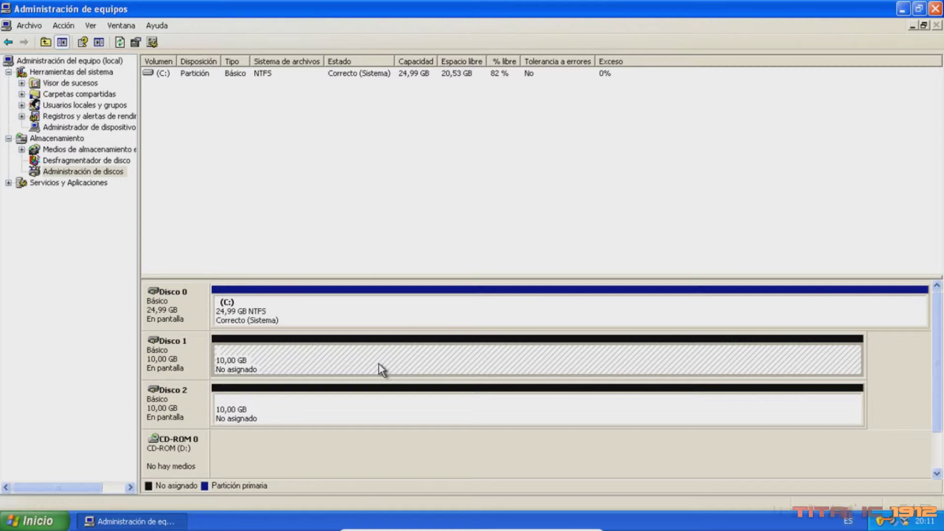
{"action": "right_click", "coordinate": [183, 360]}
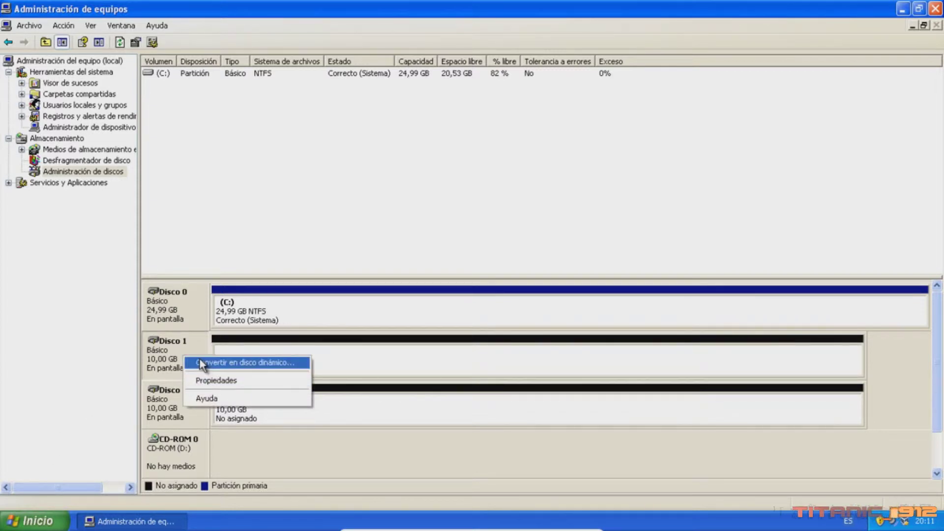
{"action": "left_click", "coordinate": [200, 363]}
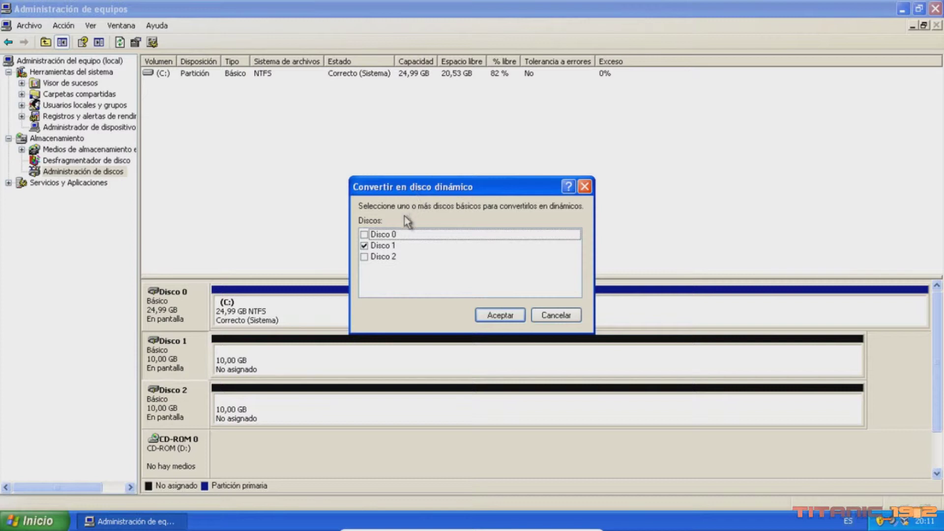
{"action": "left_click", "coordinate": [364, 256]}
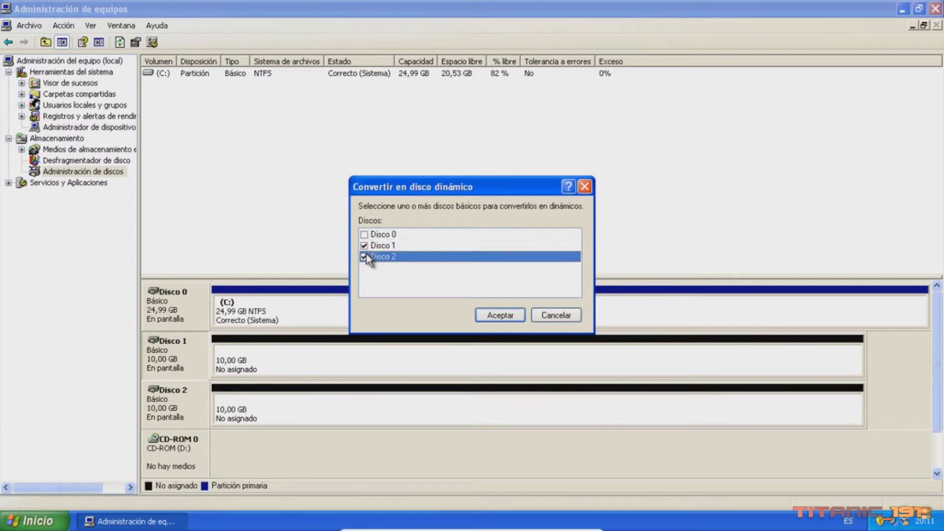
{"action": "left_click", "coordinate": [495, 317]}
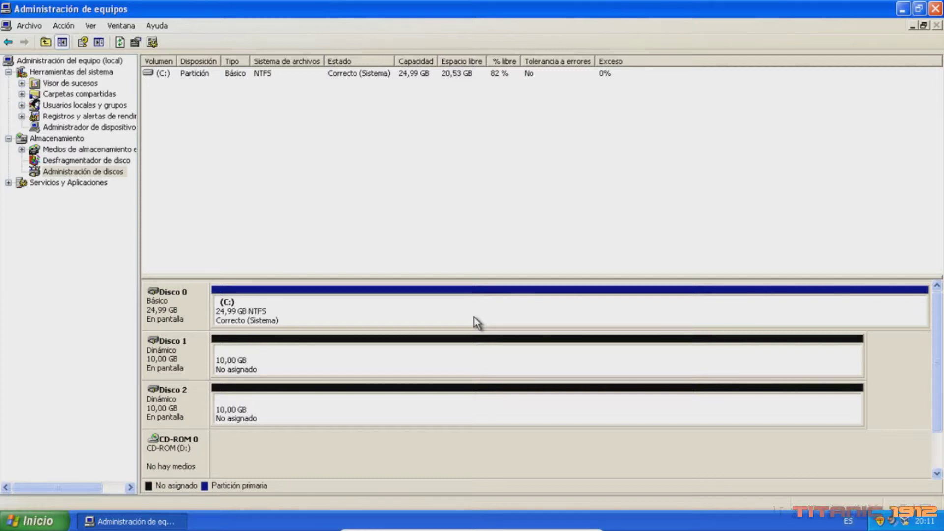
{"action": "right_click", "coordinate": [432, 357]}
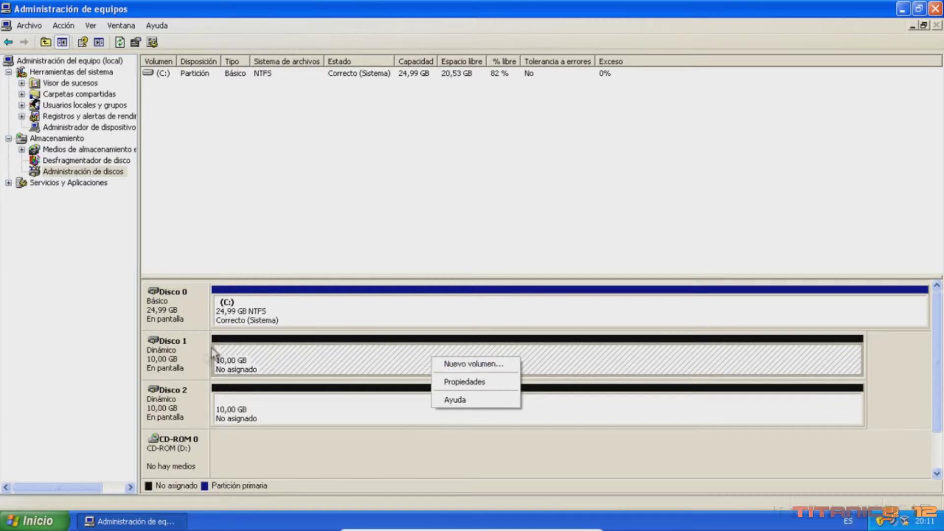
{"action": "right_click", "coordinate": [194, 357]}
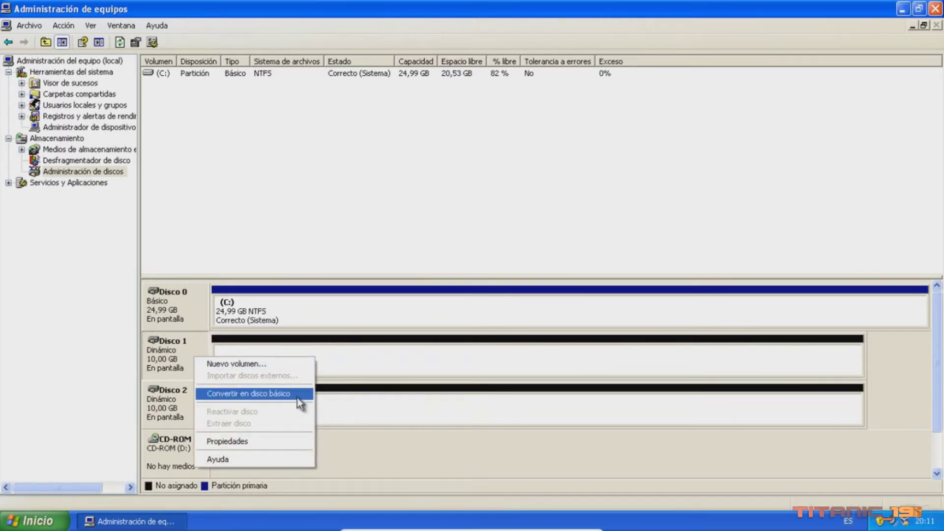
{"action": "right_click", "coordinate": [372, 368]}
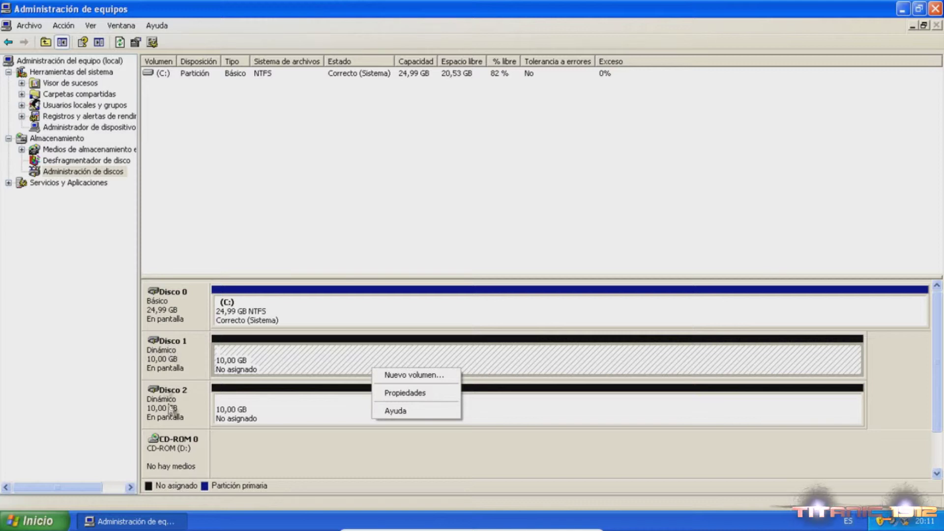
{"action": "left_click", "coordinate": [156, 315]}
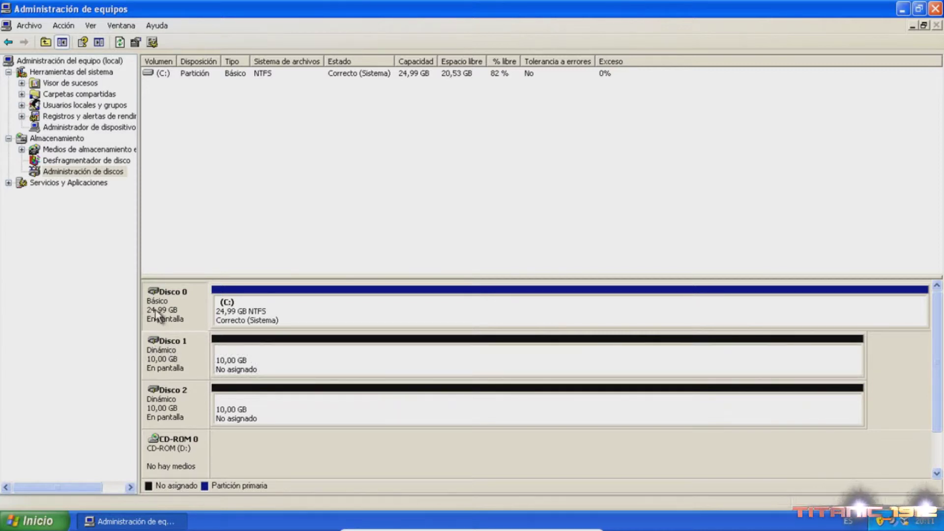
Start the new volume wizard on Disco 1's unallocated space and advance to the choice of volume type.
{"action": "right_click", "coordinate": [260, 350]}
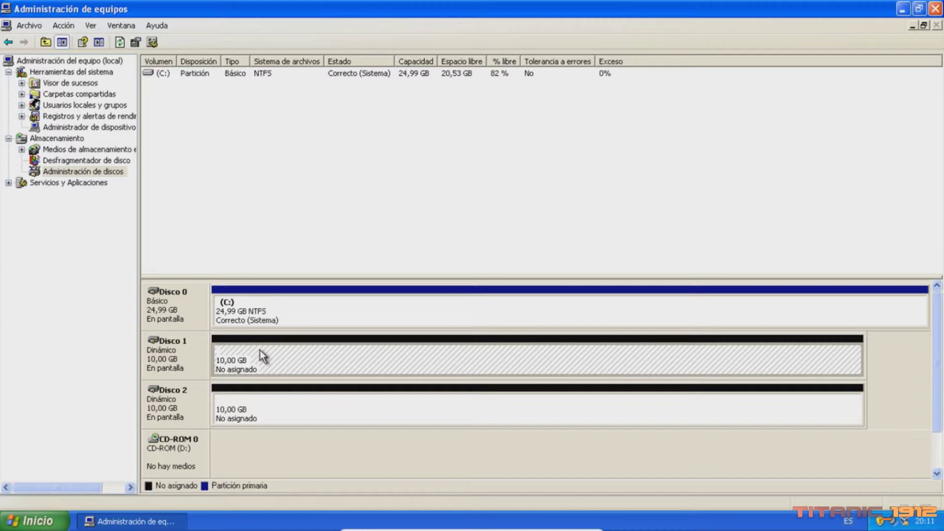
{"action": "left_click", "coordinate": [290, 357]}
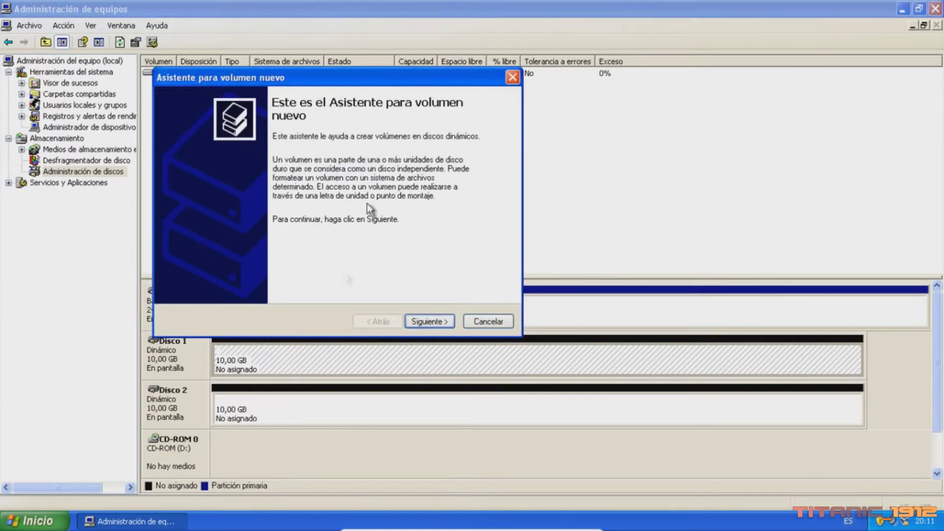
{"action": "left_click_drag", "start_coordinate": [363, 74], "coordinate": [676, 31]}
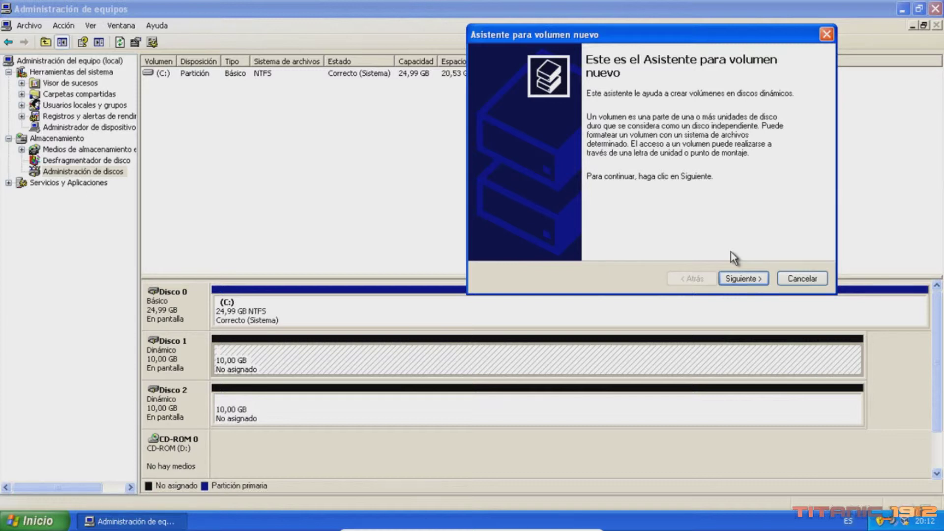
{"action": "left_click", "coordinate": [743, 279]}
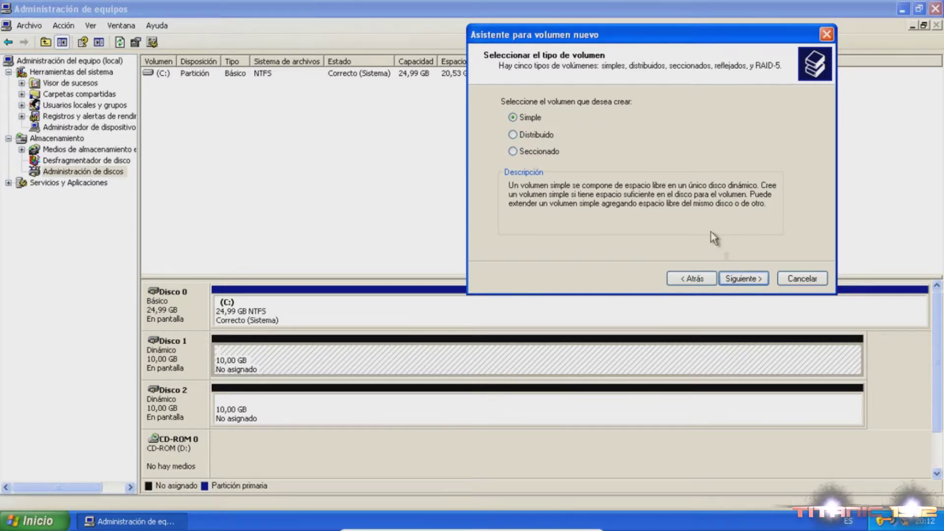
{"action": "left_click", "coordinate": [744, 280]}
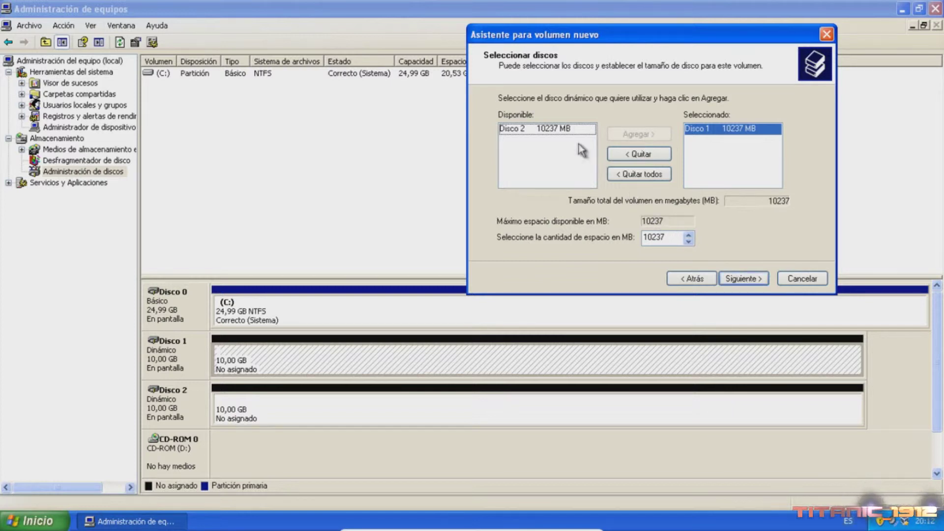
{"action": "left_click", "coordinate": [546, 130]}
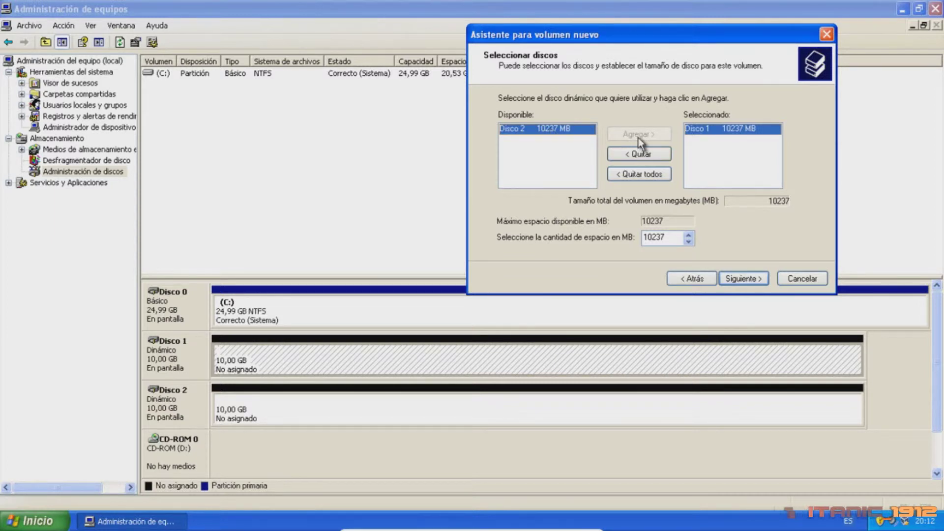
{"action": "left_click", "coordinate": [707, 278]}
Choose the Distribuido volume type and add Disco 2 to Disco 1, using 10237 MB on each disk.
{"action": "left_click", "coordinate": [531, 135]}
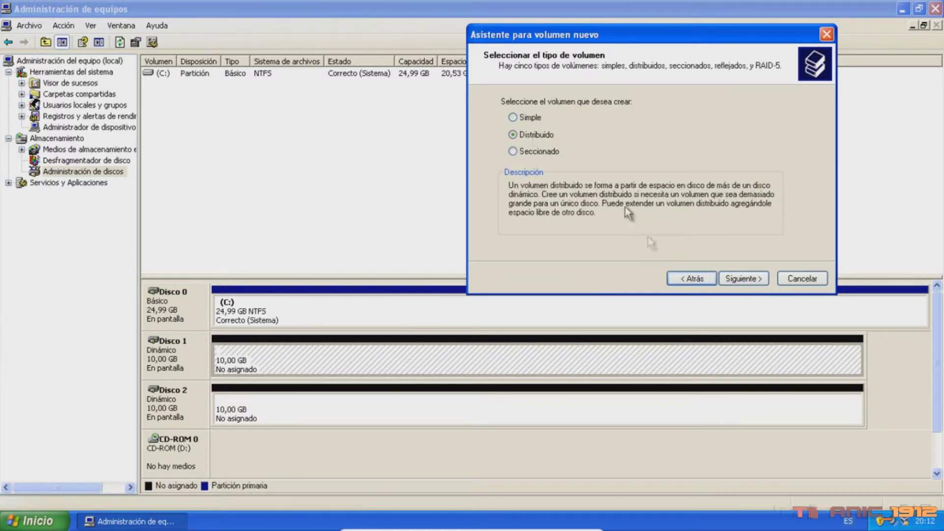
{"action": "left_click", "coordinate": [734, 277]}
{"action": "left_click", "coordinate": [551, 129]}
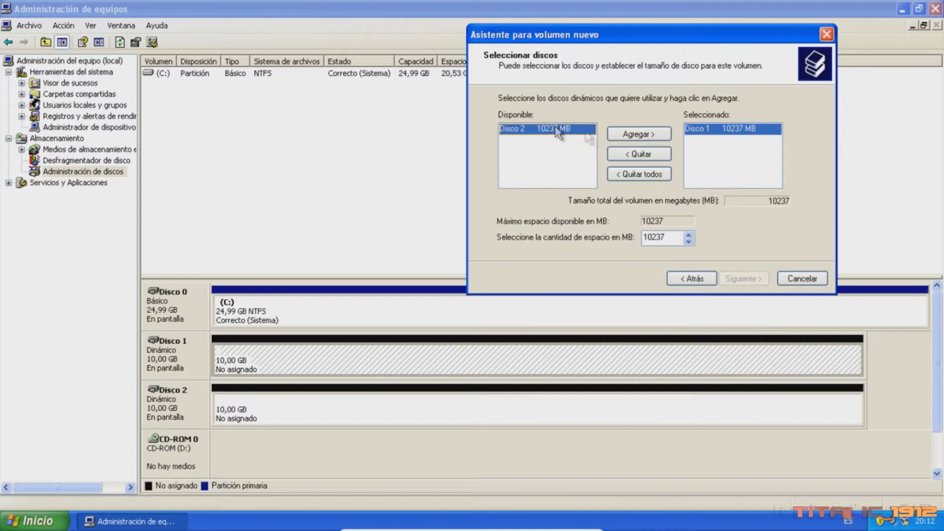
{"action": "left_click", "coordinate": [636, 135]}
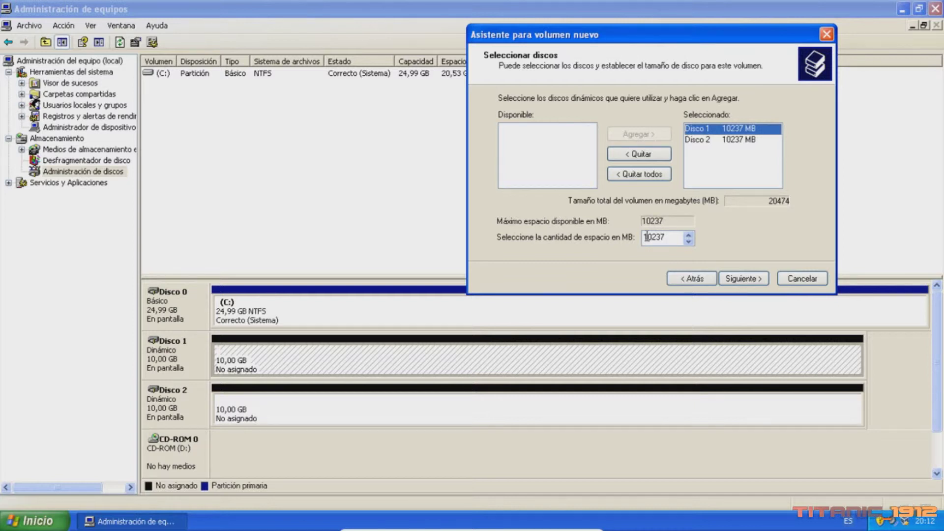
{"action": "left_click", "coordinate": [703, 139]}
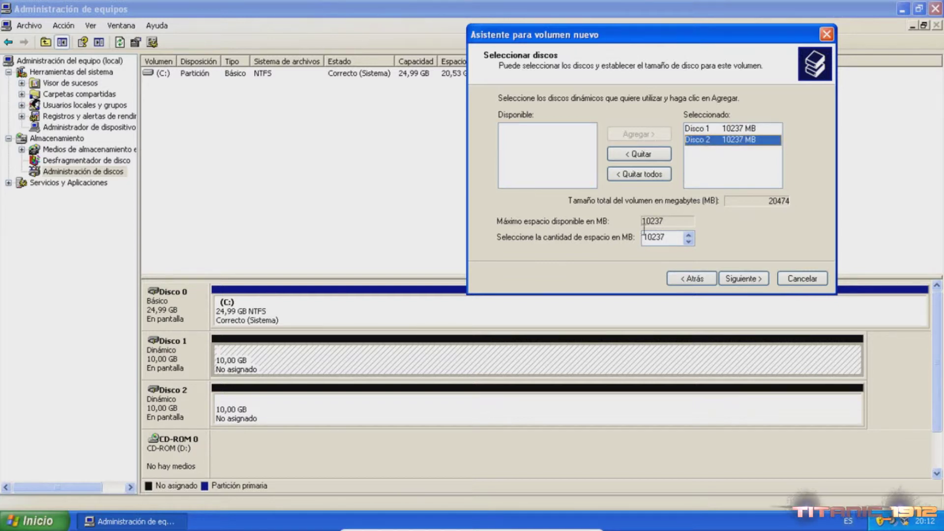
{"action": "left_click", "coordinate": [749, 278]}
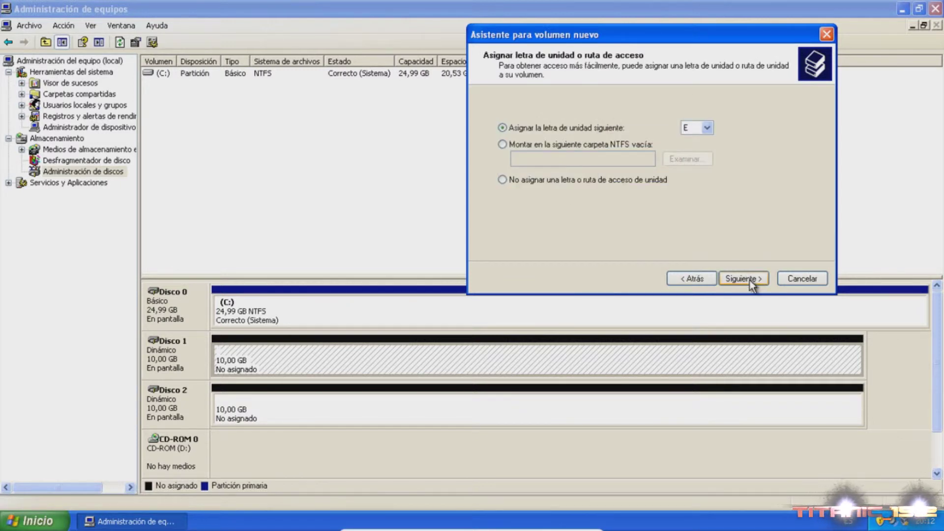
Assign drive letter E, format the volume as NTFS with the label VOLUMEN DIS, and finish the wizard.
{"action": "left_click", "coordinate": [751, 281]}
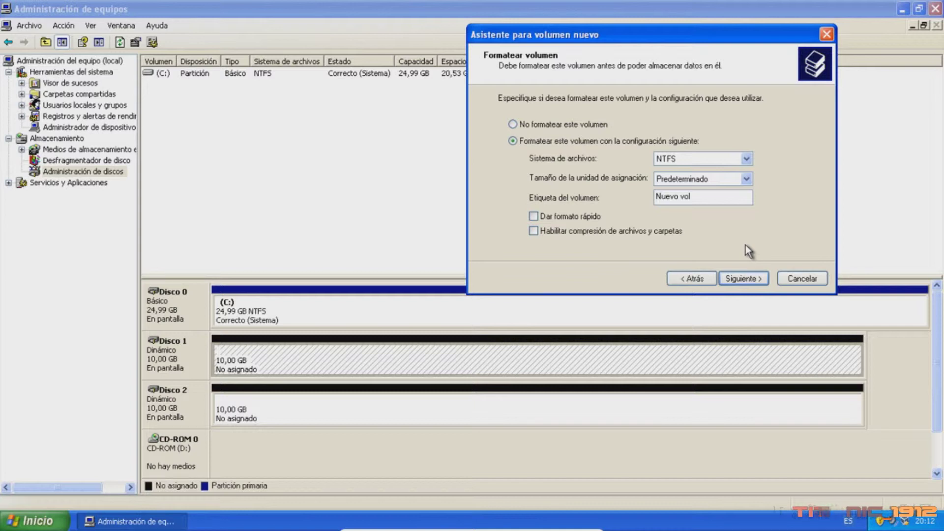
{"action": "left_click_drag", "start_coordinate": [702, 198], "coordinate": [524, 184]}
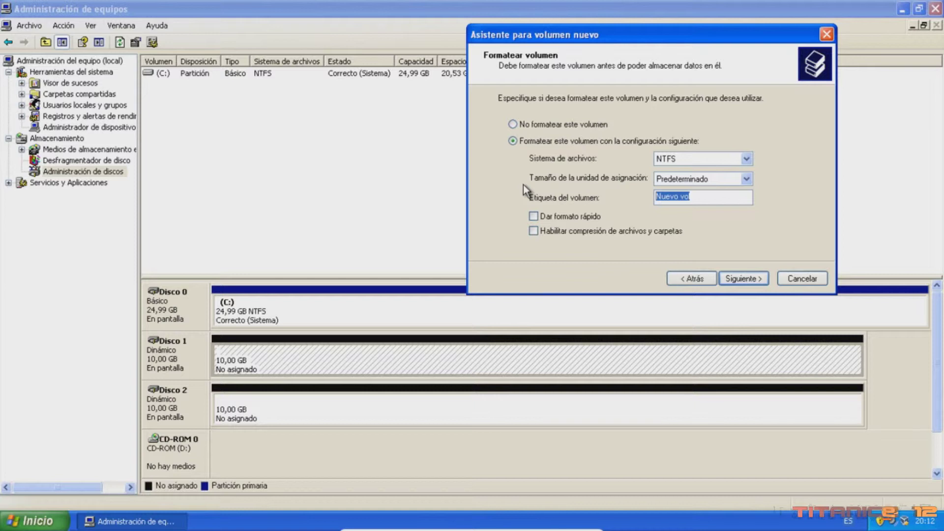
{"action": "type", "text": "VOLUMEN DIS"}
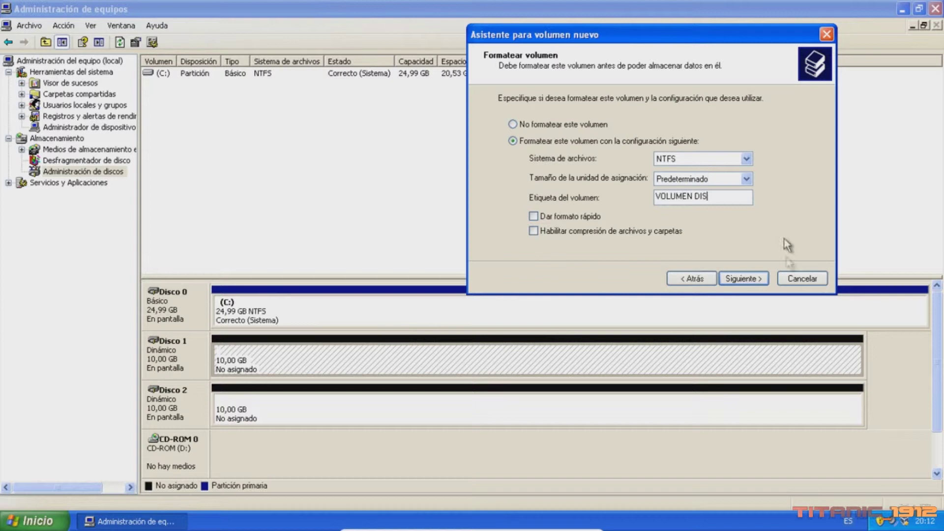
{"action": "left_click", "coordinate": [744, 278]}
{"action": "left_click", "coordinate": [751, 280]}
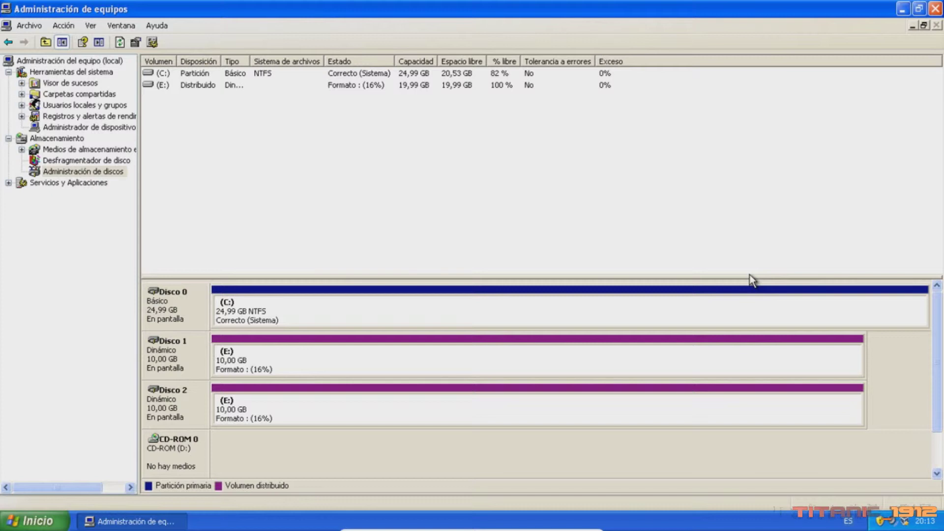
Open Mi PC to check the entry for the new drive E:, and return to the disk overview.
{"action": "mouse_move", "coordinate": [560, 526]}
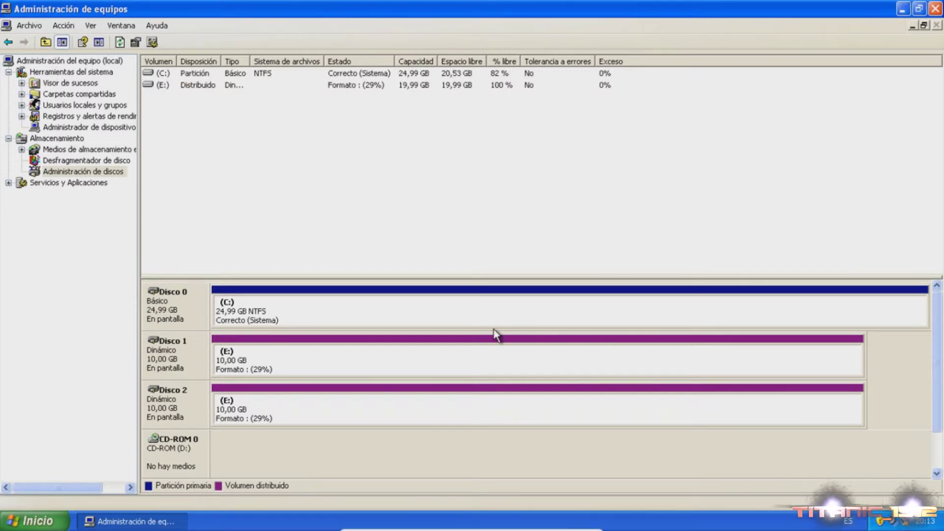
{"action": "left_click", "coordinate": [15, 520]}
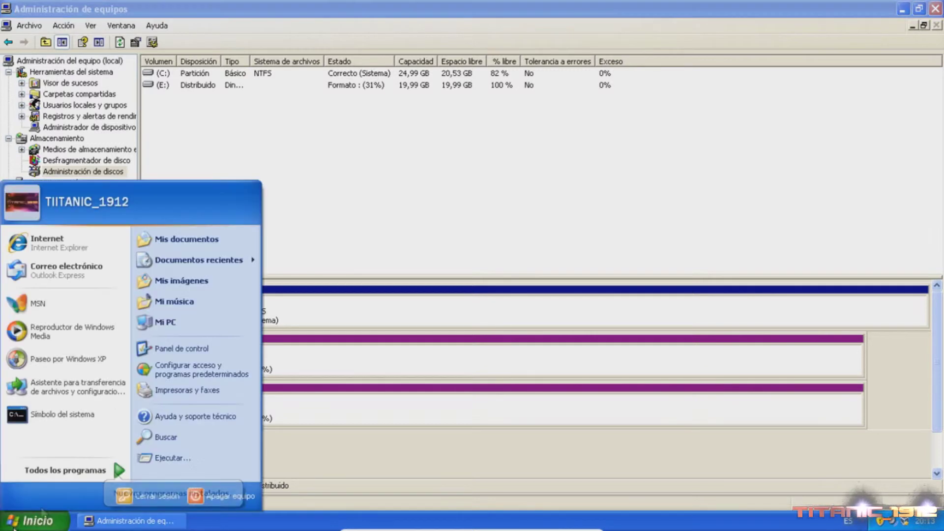
{"action": "left_click", "coordinate": [181, 316]}
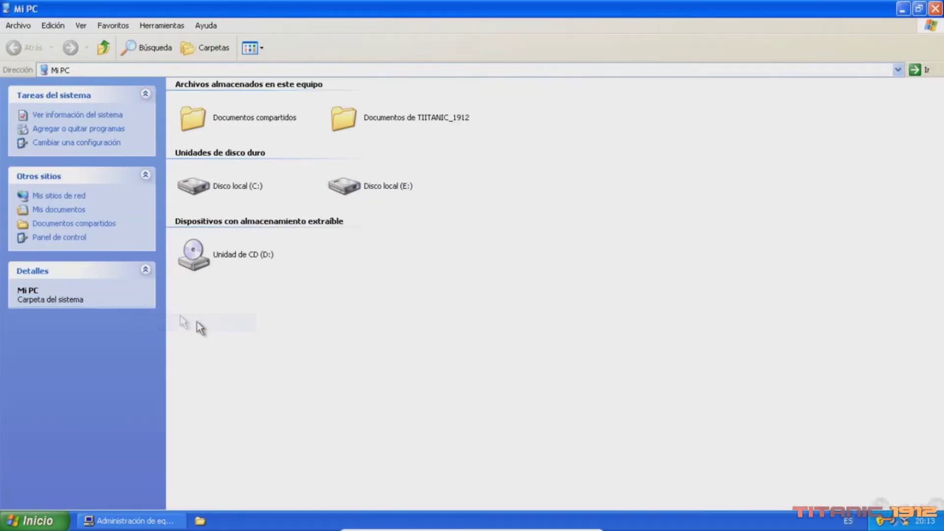
{"action": "left_click", "coordinate": [347, 194]}
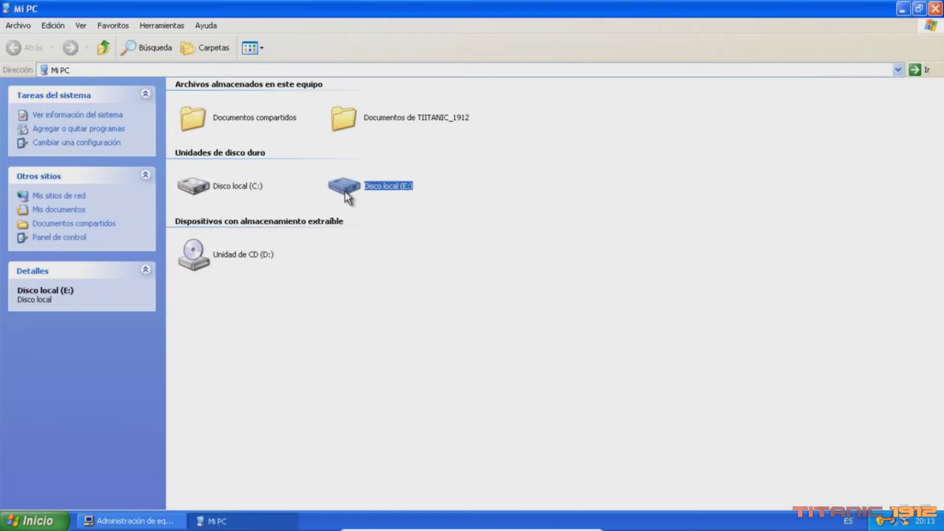
{"action": "left_click", "coordinate": [397, 307]}
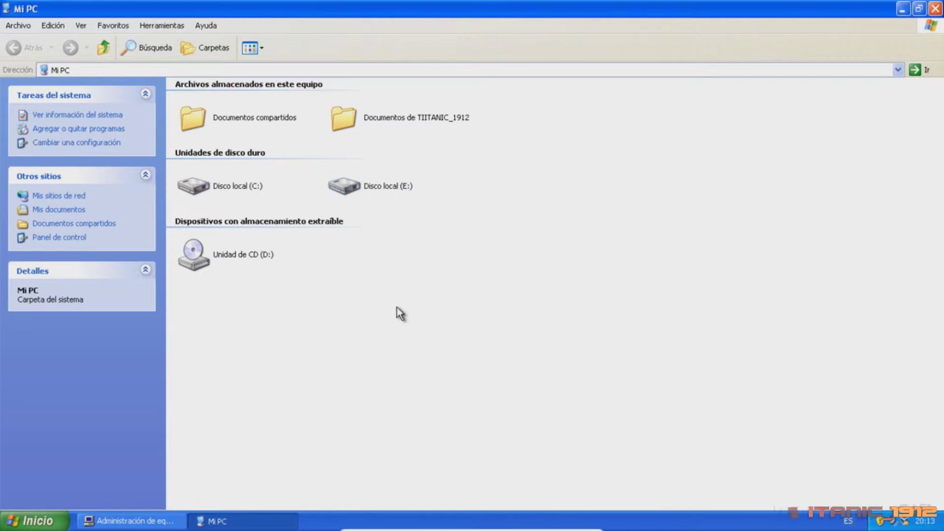
{"action": "left_click", "coordinate": [903, 8]}
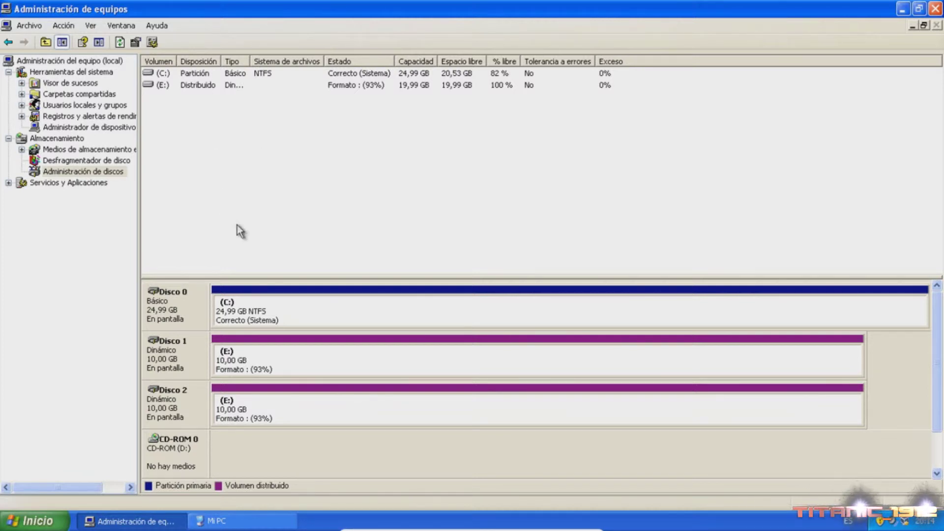
Check the size details of the spanned volume on drive E: in Mi PC and compare them with Disk Management.
{"action": "left_click", "coordinate": [243, 522]}
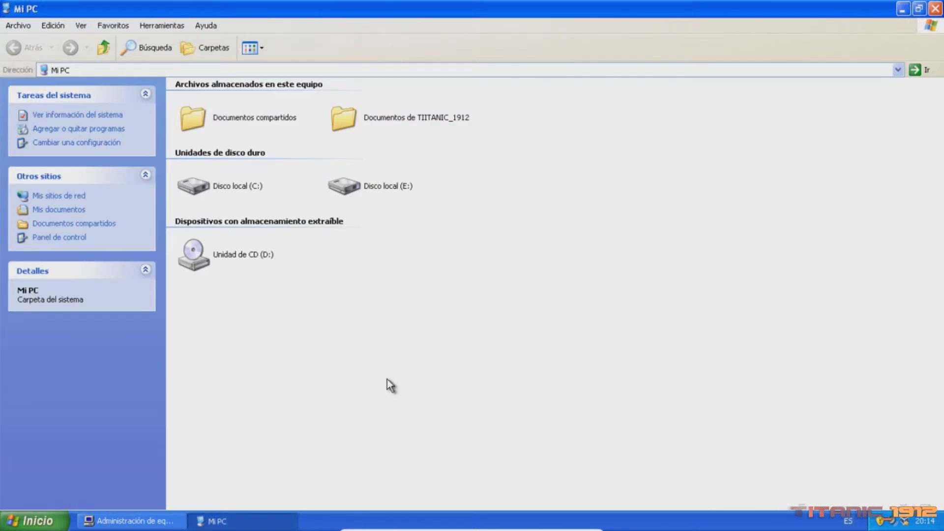
{"action": "left_click", "coordinate": [376, 190]}
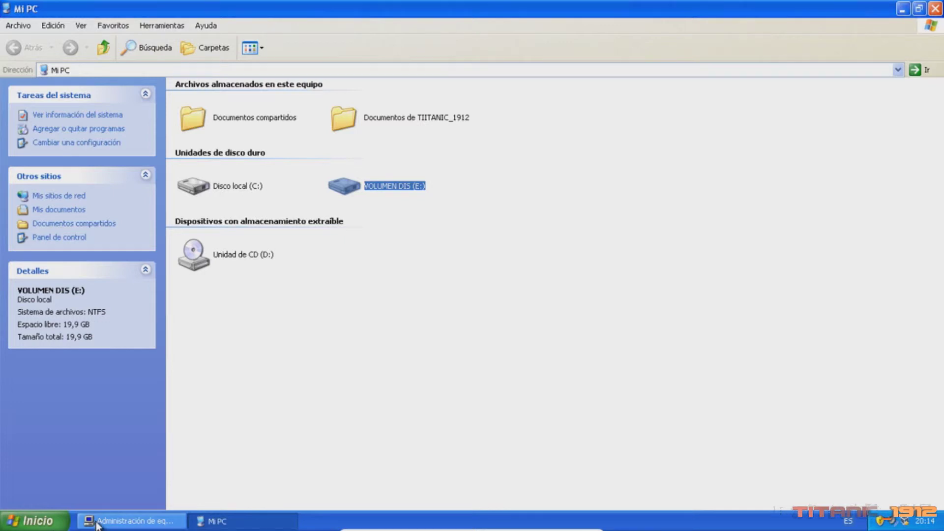
{"action": "left_click", "coordinate": [123, 521]}
{"action": "key", "text": "alt+Tab"}
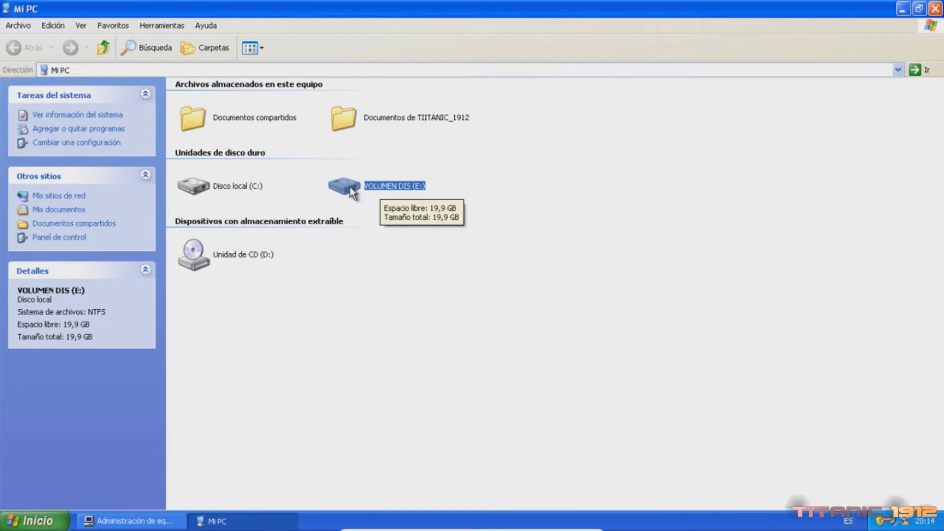
{"action": "left_click", "coordinate": [146, 523]}
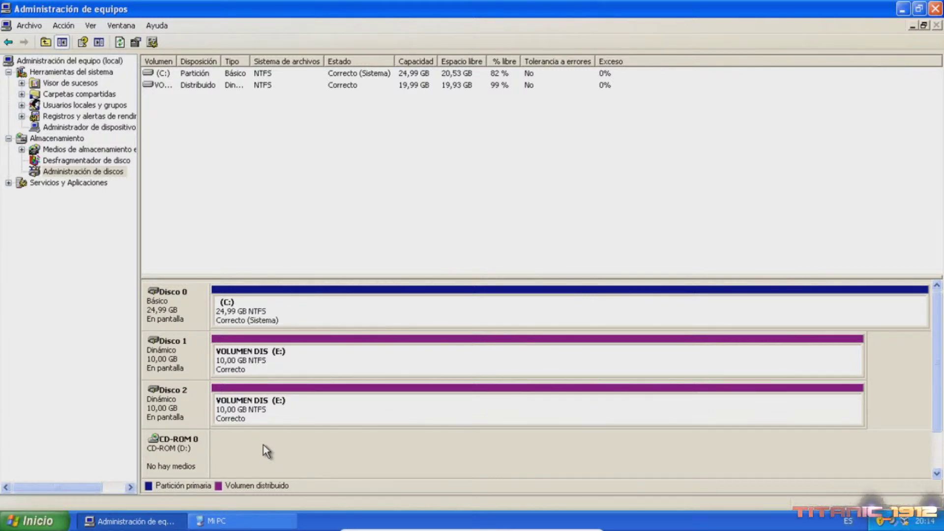
Delete the spanned volume VOLUMEN DIS (E:) from Disco 1 and Disco 2, and check Mi PC.
{"action": "right_click", "coordinate": [270, 410]}
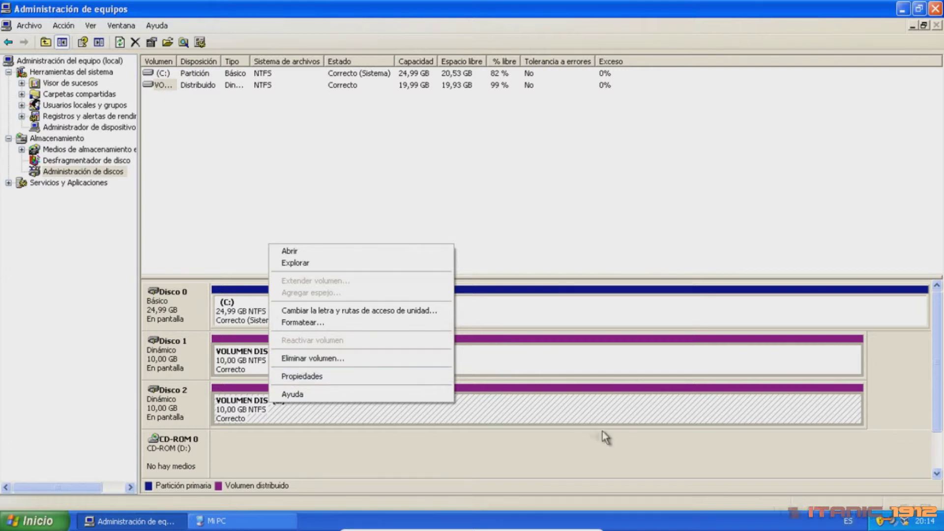
{"action": "left_click", "coordinate": [790, 432]}
{"action": "left_click", "coordinate": [516, 395]}
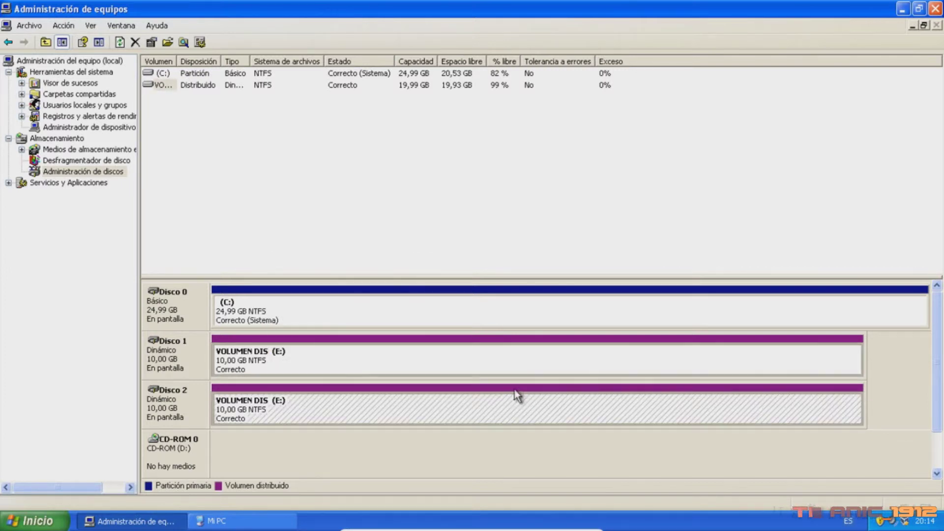
{"action": "right_click", "coordinate": [515, 397]}
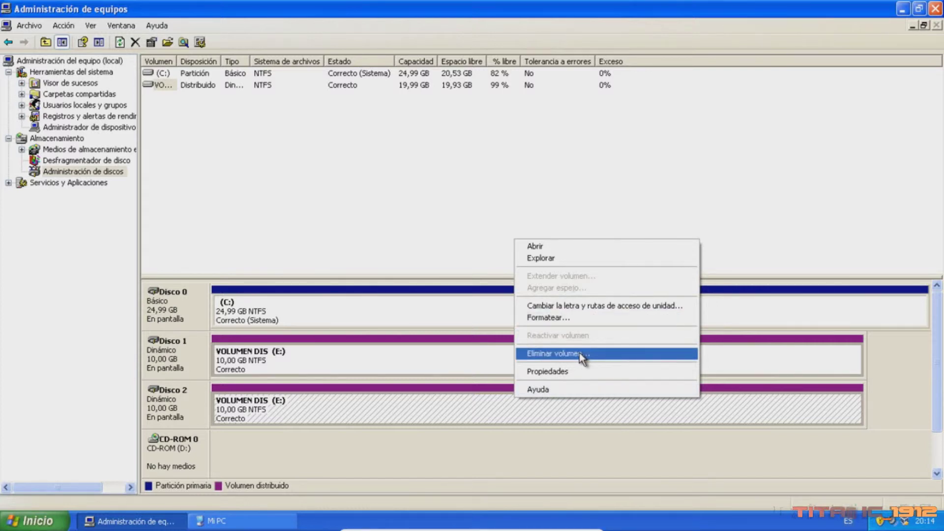
{"action": "left_click", "coordinate": [580, 354]}
{"action": "left_click", "coordinate": [447, 304]}
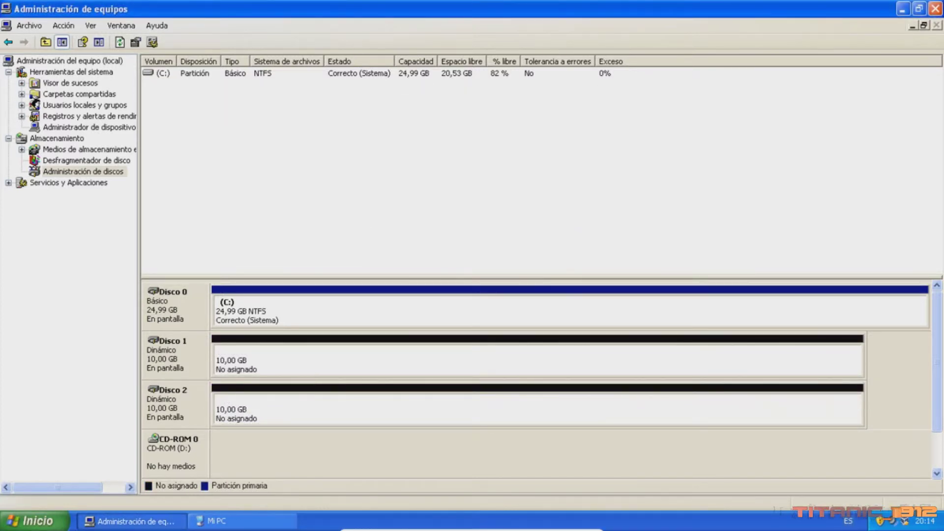
{"action": "left_click", "coordinate": [236, 521]}
{"action": "left_click", "coordinate": [130, 522]}
Set up a new Simple volume of 5000 MB in Disco 1's unallocated space.
{"action": "left_click", "coordinate": [337, 362]}
{"action": "right_click", "coordinate": [335, 364]}
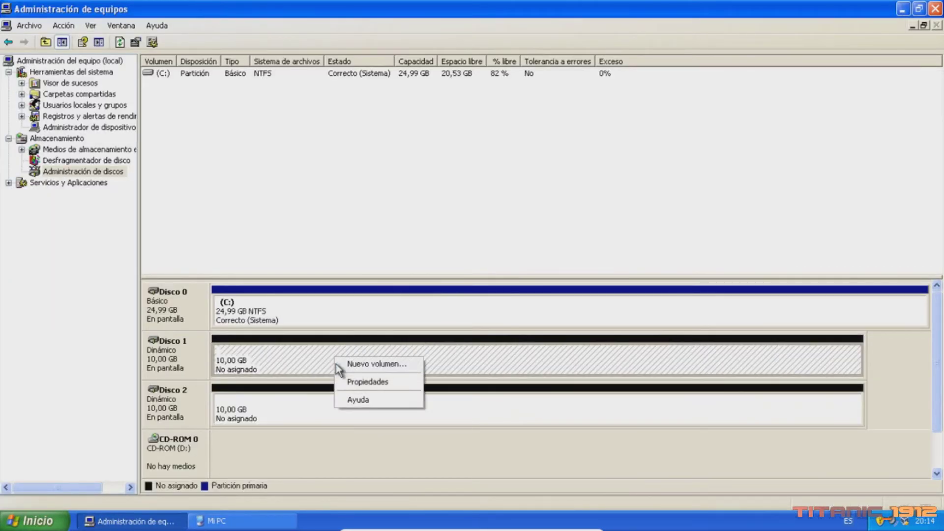
{"action": "left_click", "coordinate": [357, 364]}
{"action": "left_click", "coordinate": [442, 322]}
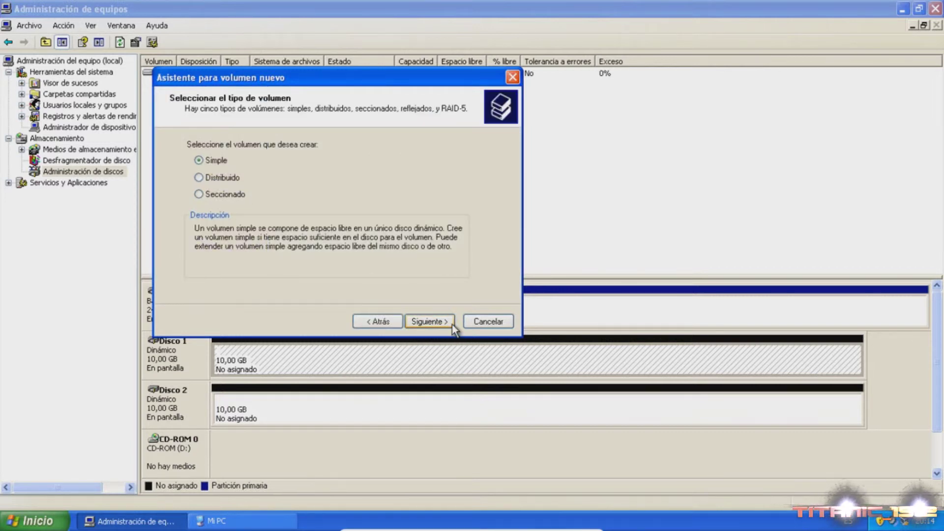
{"action": "left_click", "coordinate": [451, 321]}
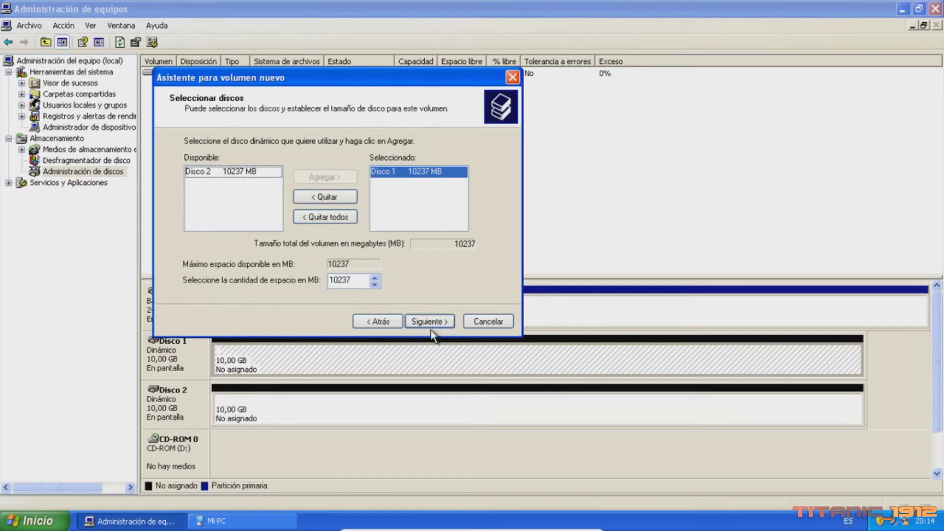
{"action": "double_click", "coordinate": [356, 281]}
{"action": "type", "text": "5000"}
{"action": "left_click", "coordinate": [430, 322]}
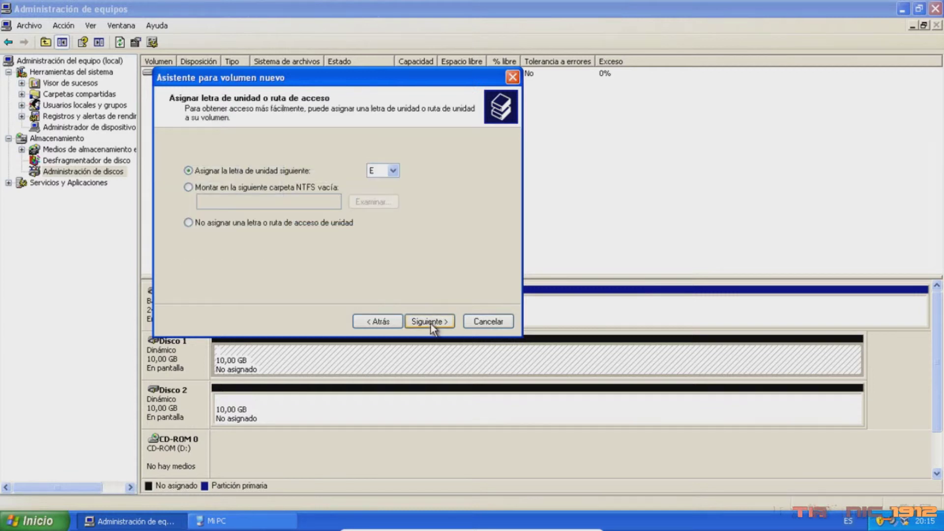
Assign drive letter E, quick-format the volume as NTFS with the label Nuevo vol, and finish the wizard.
{"action": "left_click", "coordinate": [430, 322]}
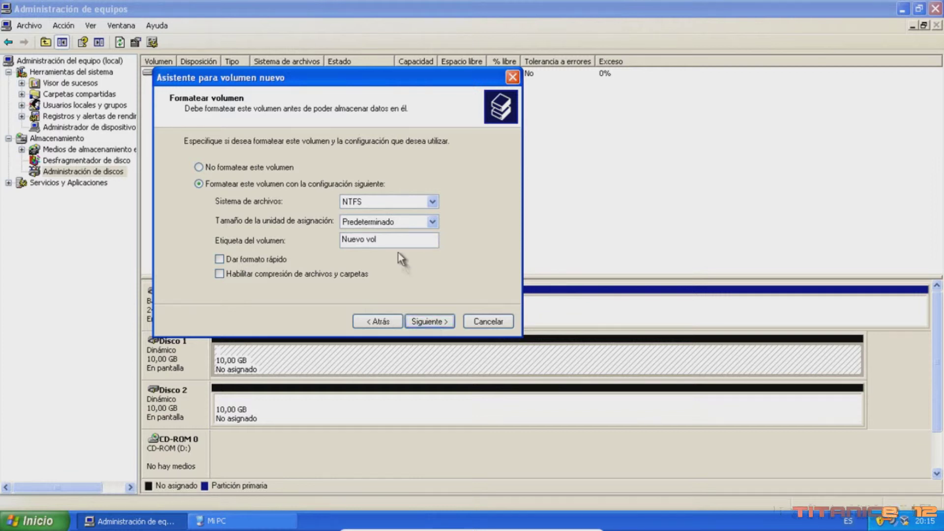
{"action": "left_click", "coordinate": [219, 259]}
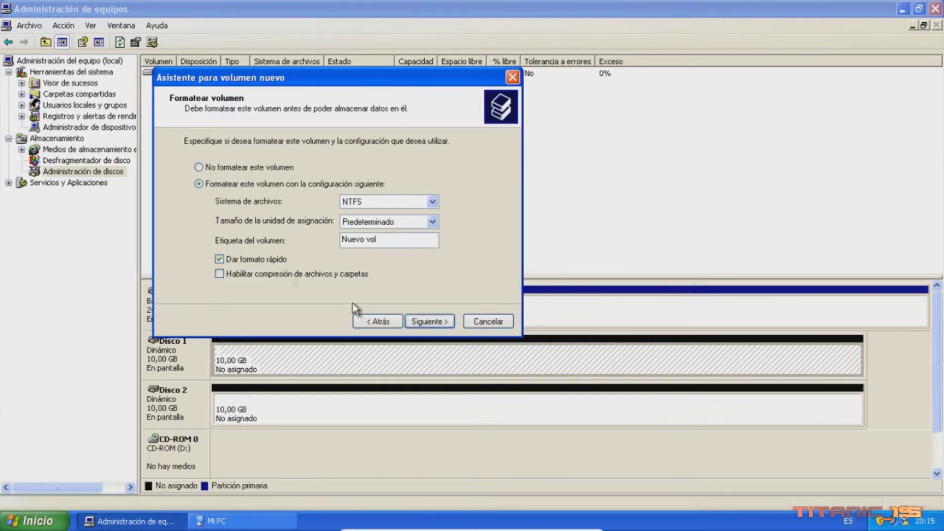
{"action": "left_click", "coordinate": [440, 323]}
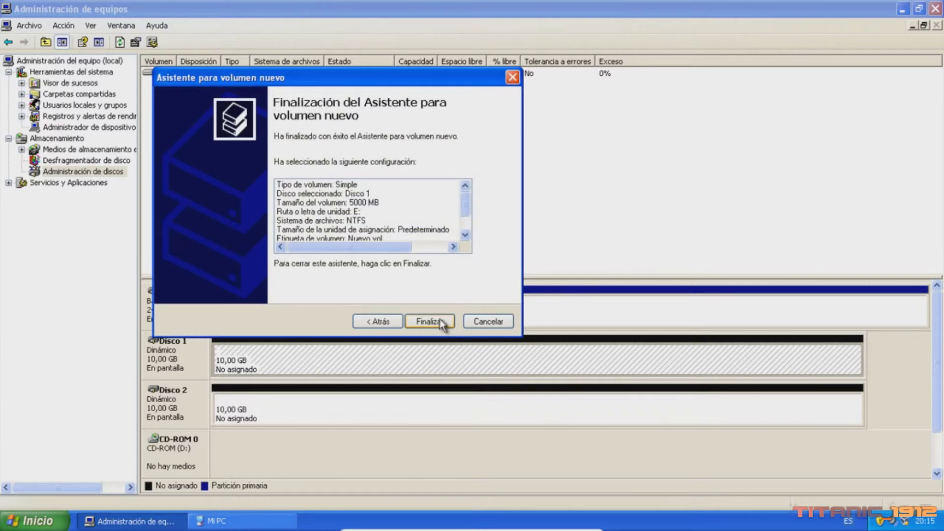
{"action": "left_click", "coordinate": [429, 321]}
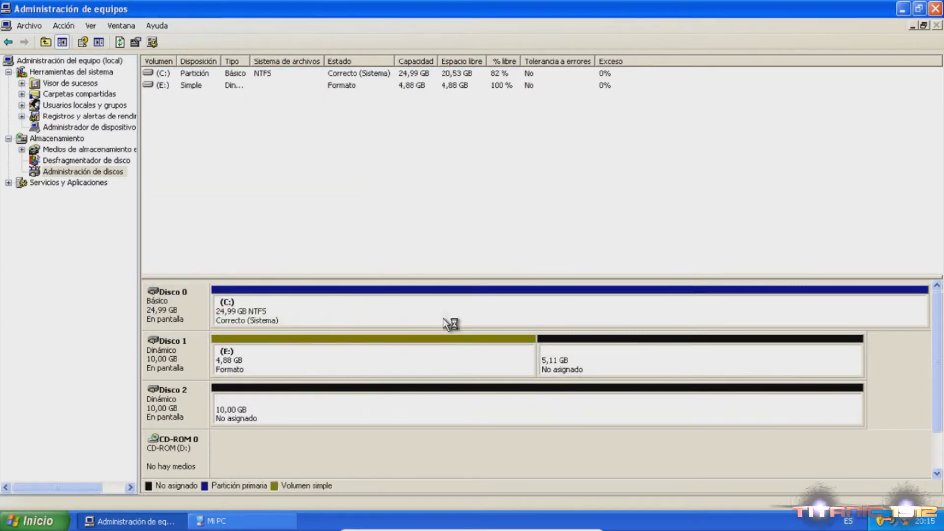
Review the actions available for the simple volume on Disco 1 and check drive E: and its contents in Mi PC.
{"action": "left_click", "coordinate": [423, 347]}
{"action": "left_click", "coordinate": [568, 356]}
{"action": "right_click", "coordinate": [568, 357]}
{"action": "right_click", "coordinate": [512, 351]}
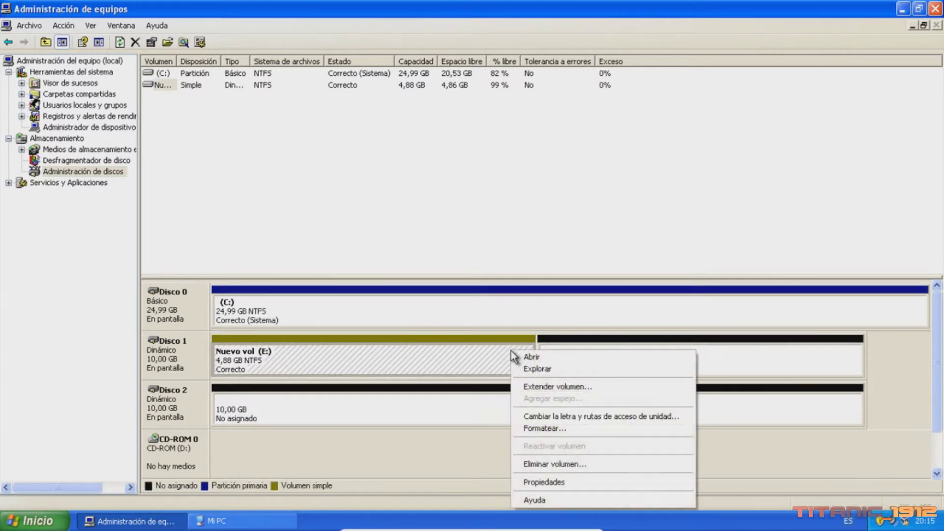
{"action": "left_click", "coordinate": [490, 358]}
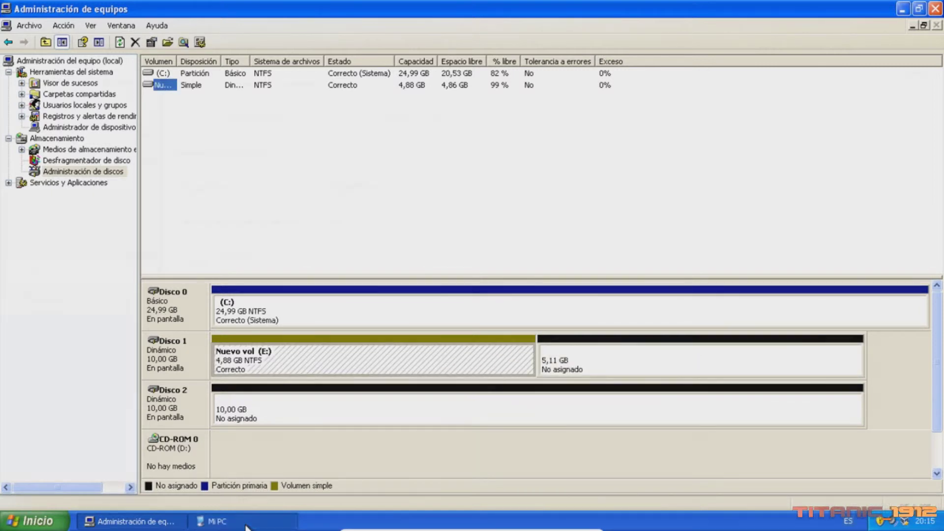
{"action": "left_click", "coordinate": [247, 524]}
{"action": "double_click", "coordinate": [400, 185]}
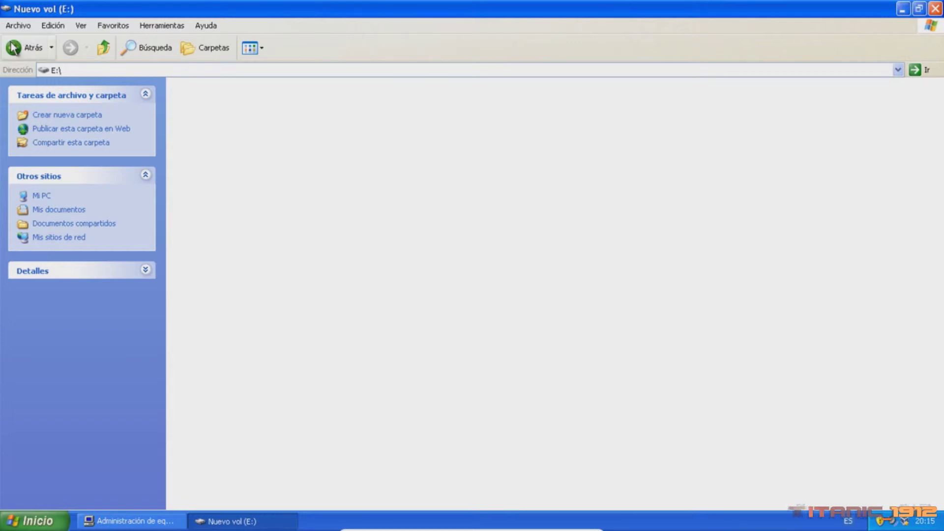
{"action": "left_click", "coordinate": [13, 47]}
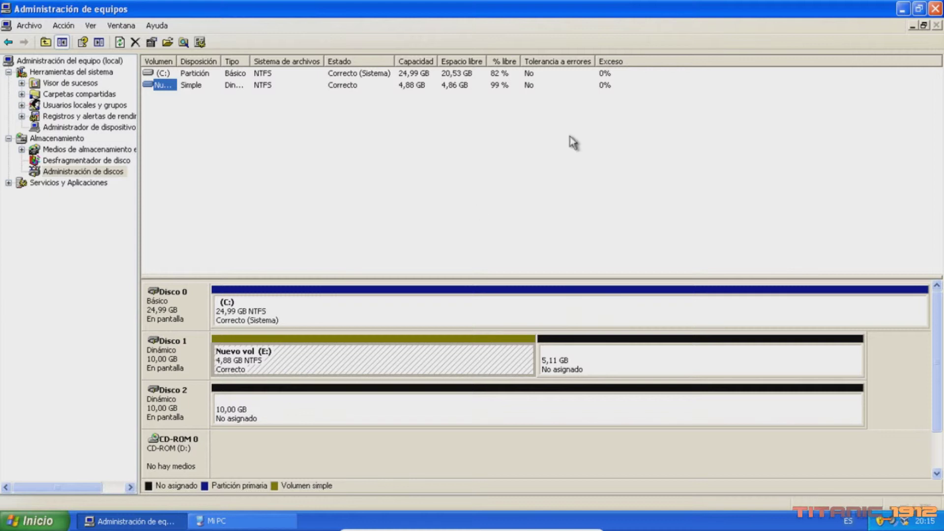
Extend the simple volume Nuevo vol (E:) by 2000 MB using Disco 1's unallocated space.
{"action": "right_click", "coordinate": [479, 347]}
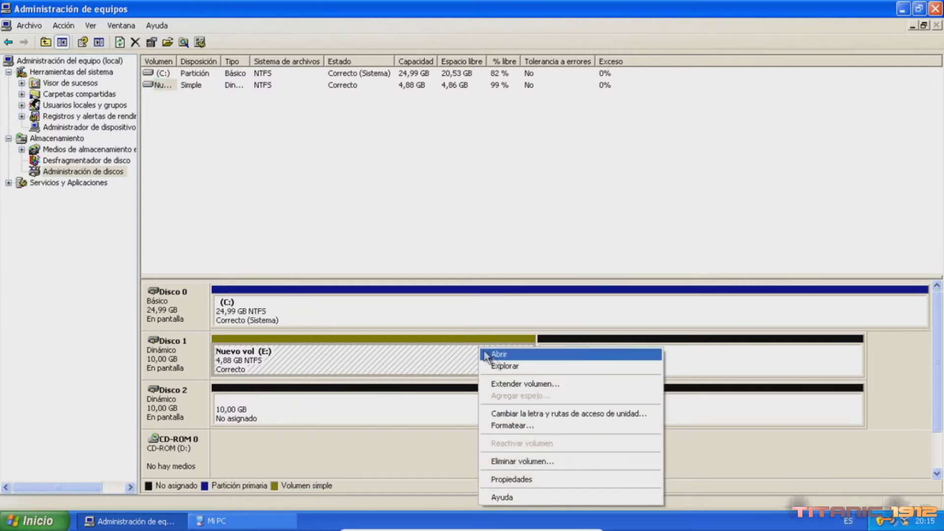
{"action": "left_click", "coordinate": [515, 383]}
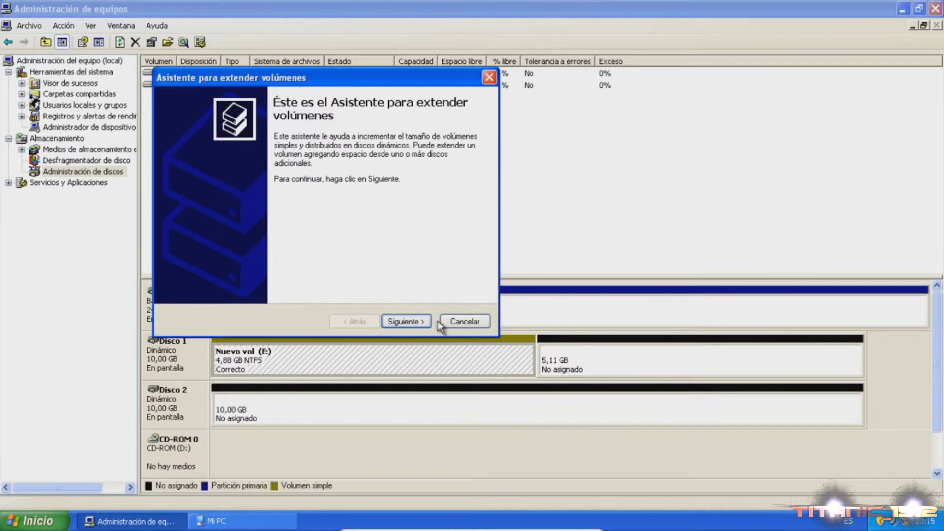
{"action": "left_click", "coordinate": [399, 322]}
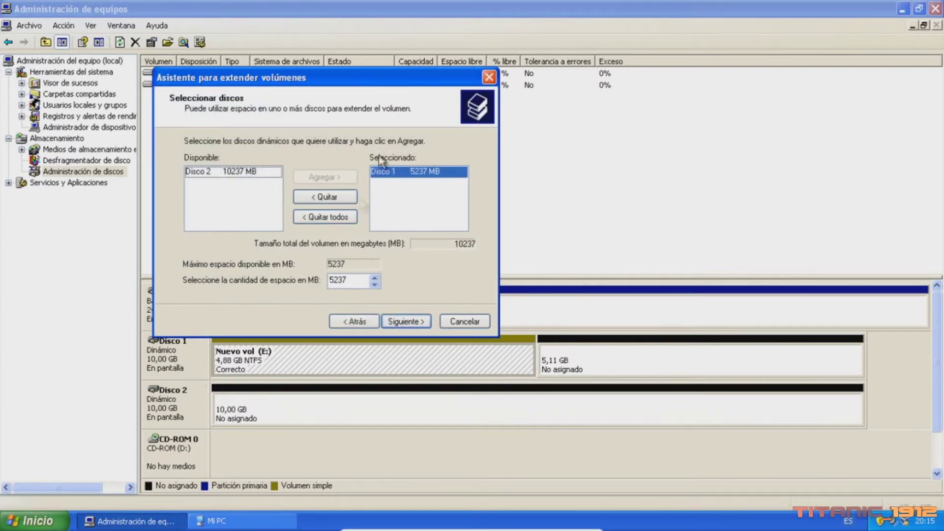
{"action": "left_click_drag", "start_coordinate": [403, 81], "coordinate": [596, 69]}
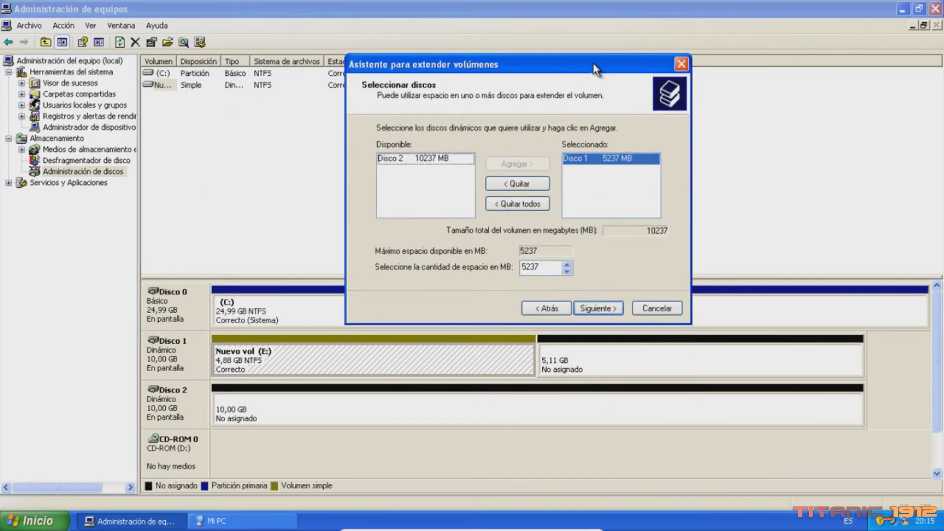
{"action": "left_click", "coordinate": [567, 265]}
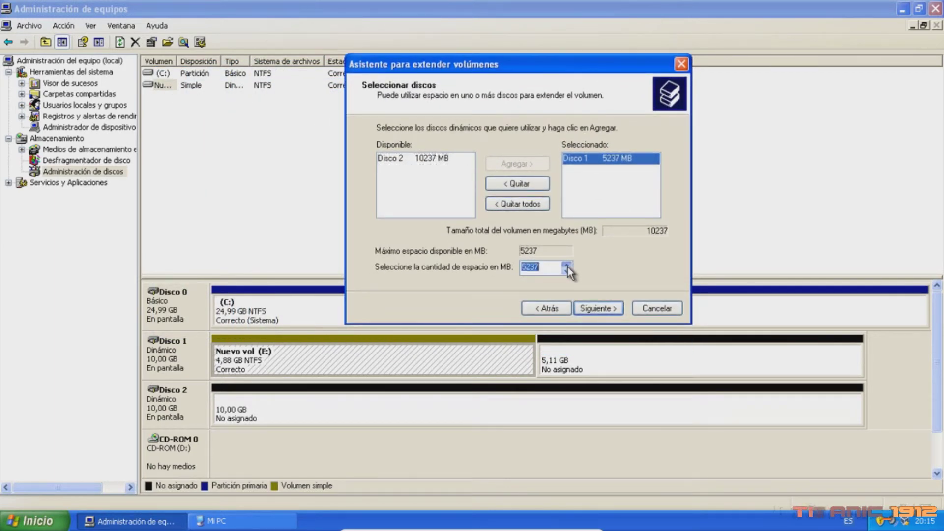
{"action": "left_click", "coordinate": [567, 271]}
{"action": "left_click", "coordinate": [567, 271]}
{"action": "left_click", "coordinate": [567, 271]}
{"action": "left_click", "coordinate": [567, 271]}
{"action": "type", "text": "2000"}
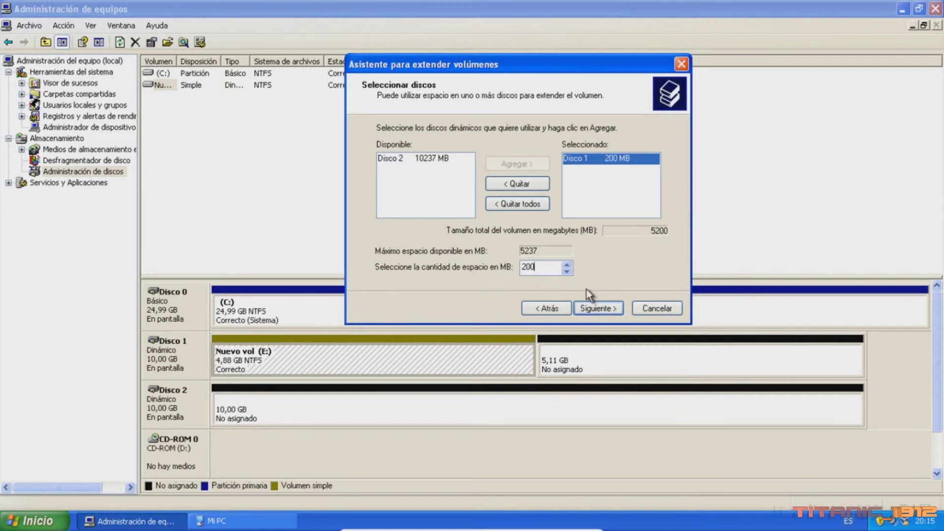
{"action": "left_click", "coordinate": [601, 306]}
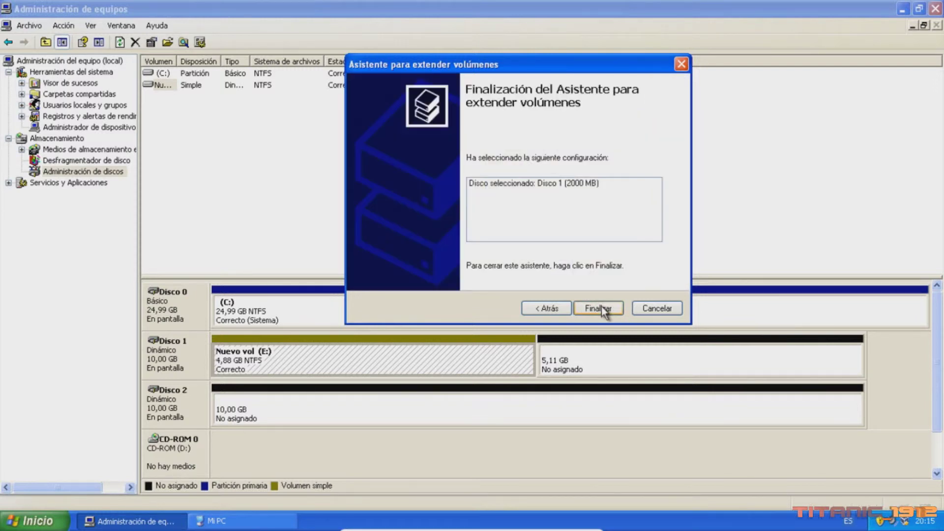
{"action": "left_click", "coordinate": [603, 308]}
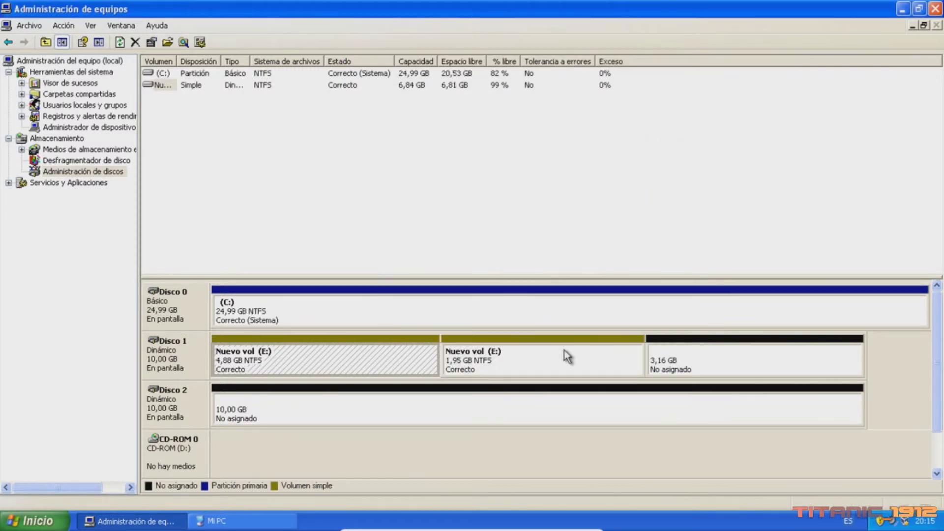
{"action": "left_click", "coordinate": [510, 358]}
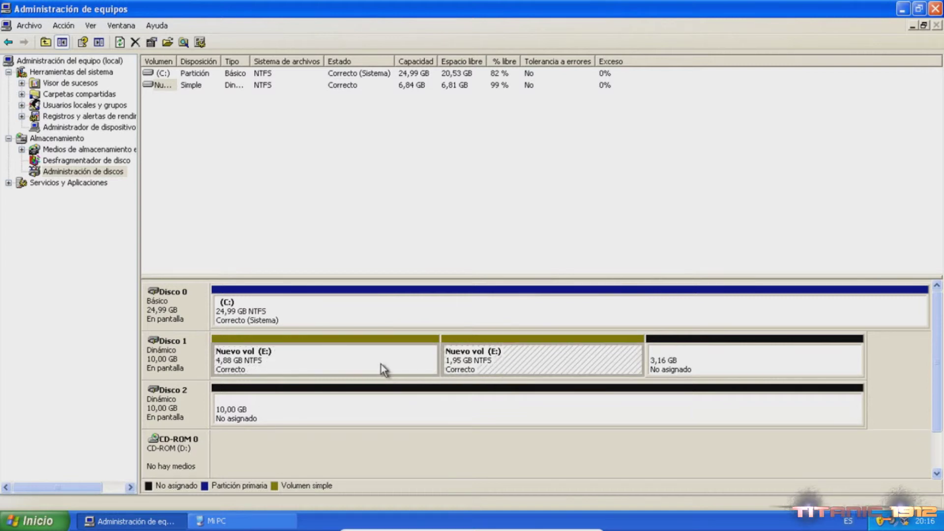
Examine both segments of the extended volume Nuevo vol (E:) on Disco 1 and check the drive's size details in Mi PC.
{"action": "left_click", "coordinate": [381, 362]}
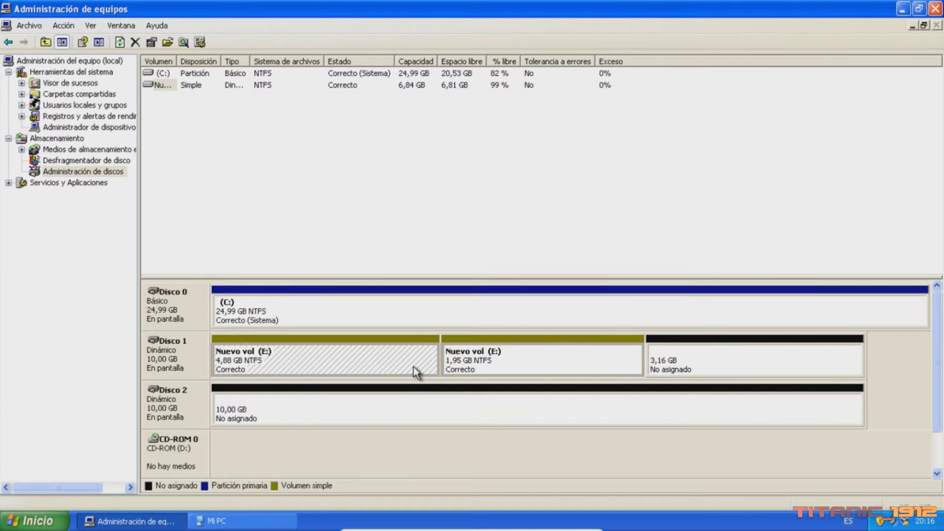
{"action": "left_click", "coordinate": [482, 354]}
{"action": "left_click", "coordinate": [487, 367]}
{"action": "left_click", "coordinate": [213, 521]}
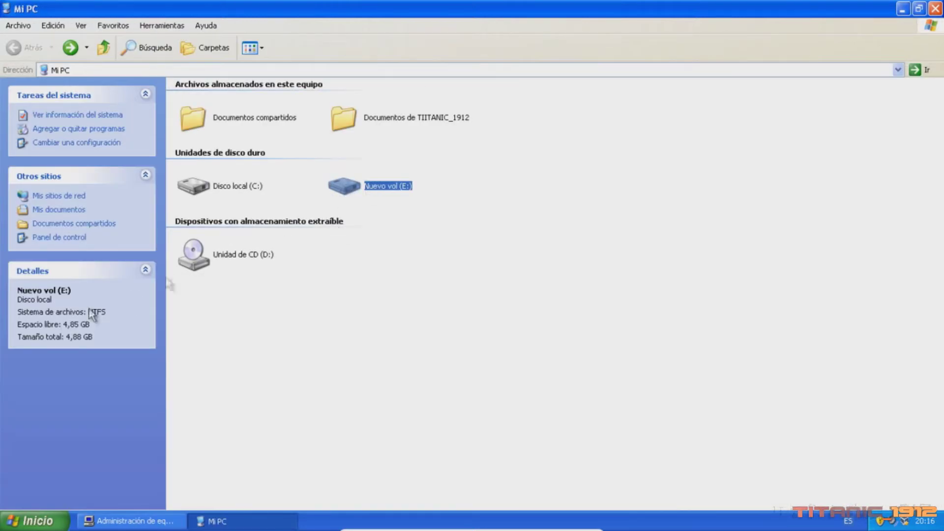
{"action": "left_click", "coordinate": [418, 224]}
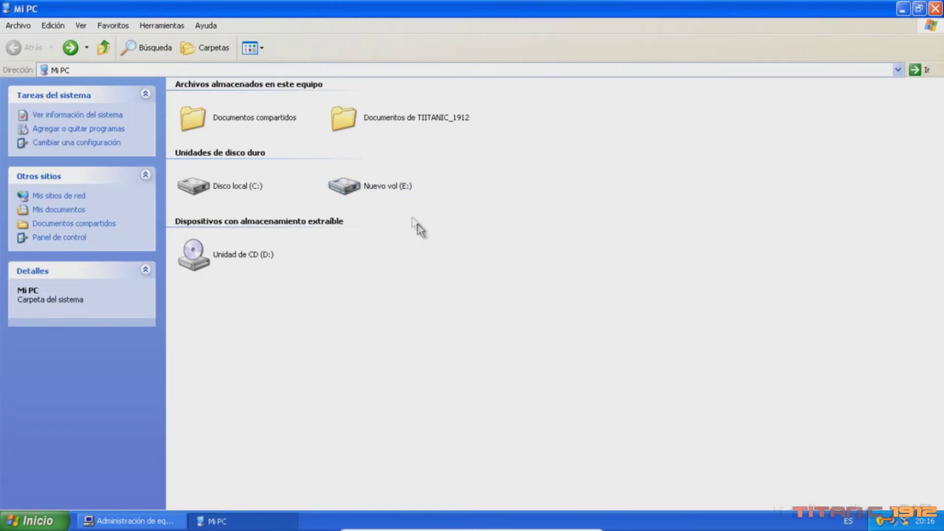
{"action": "left_click", "coordinate": [373, 186]}
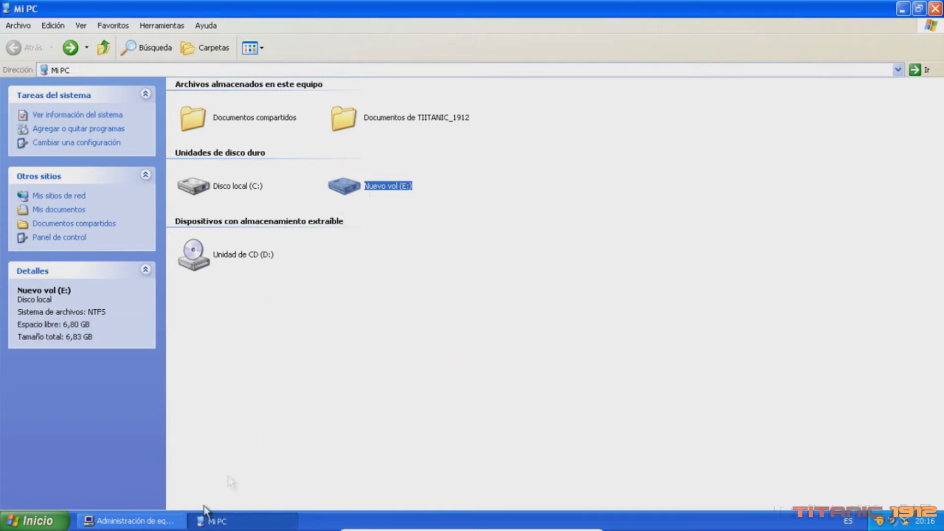
{"action": "left_click", "coordinate": [167, 520]}
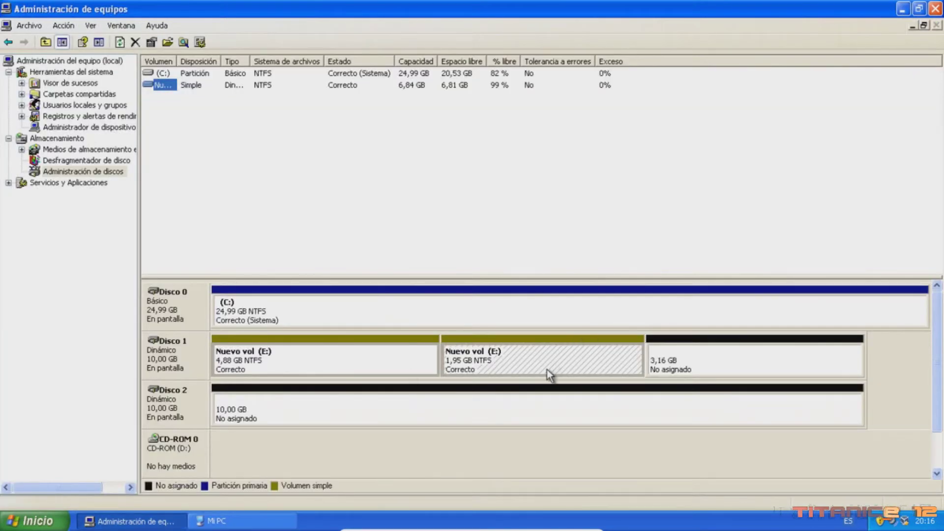
{"action": "left_click", "coordinate": [288, 356]}
{"action": "left_click", "coordinate": [537, 357]}
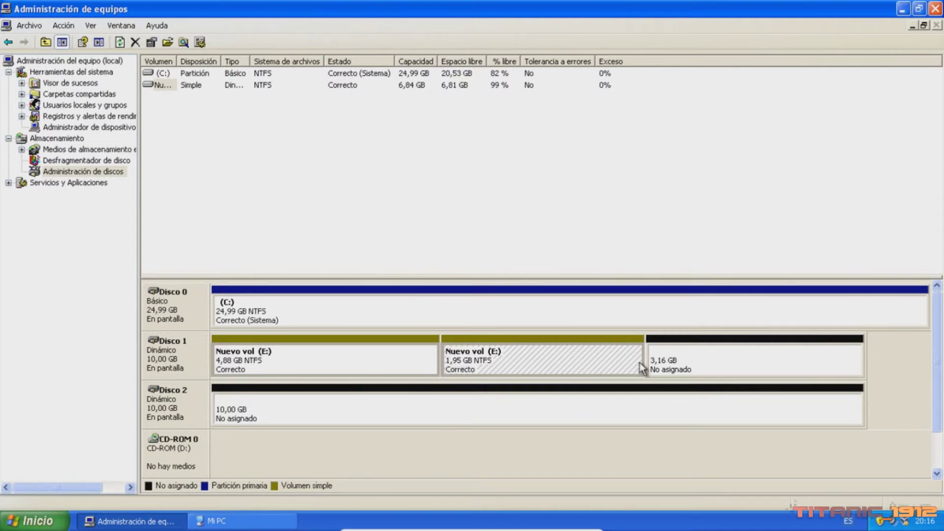
Review the actions available for the extended volume Nuevo vol (E:) and for Disco 2's unallocated space.
{"action": "right_click", "coordinate": [481, 362]}
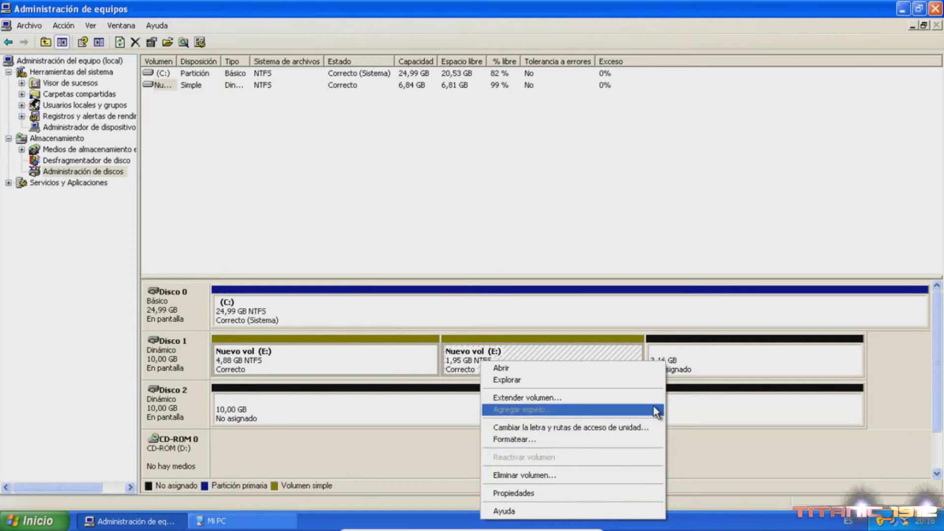
{"action": "left_click", "coordinate": [327, 418]}
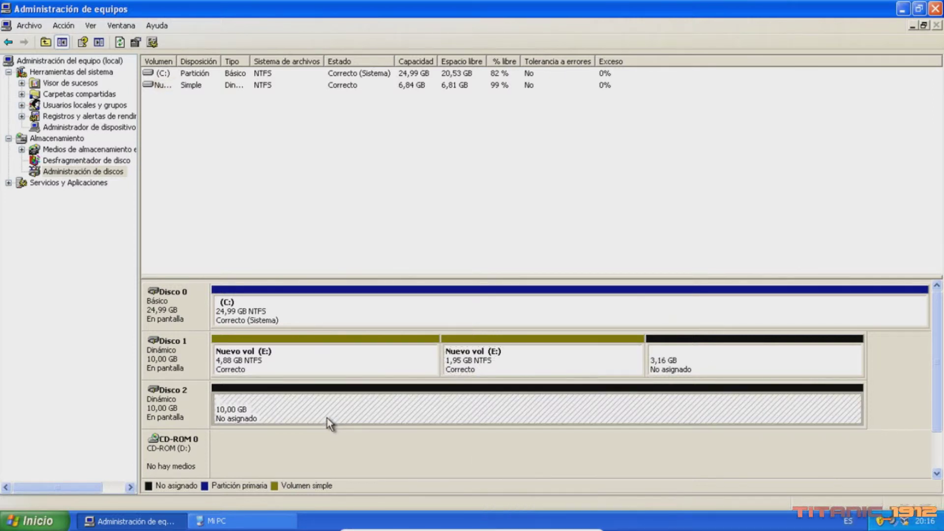
{"action": "right_click", "coordinate": [327, 418]}
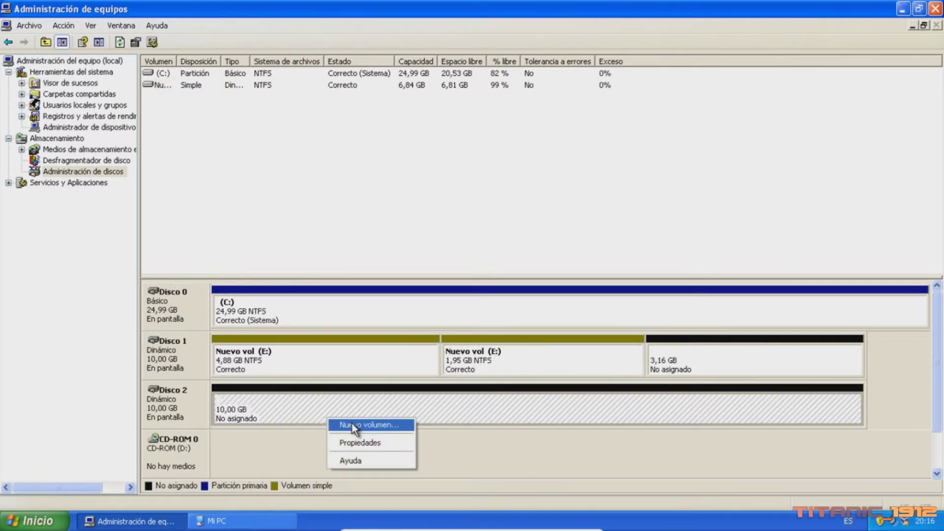
{"action": "right_click", "coordinate": [482, 350]}
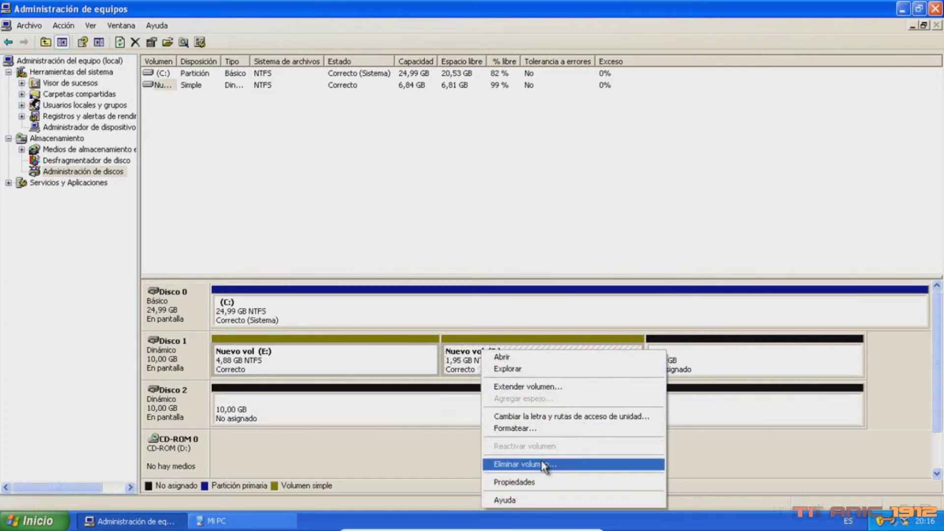
{"action": "left_click", "coordinate": [708, 362]}
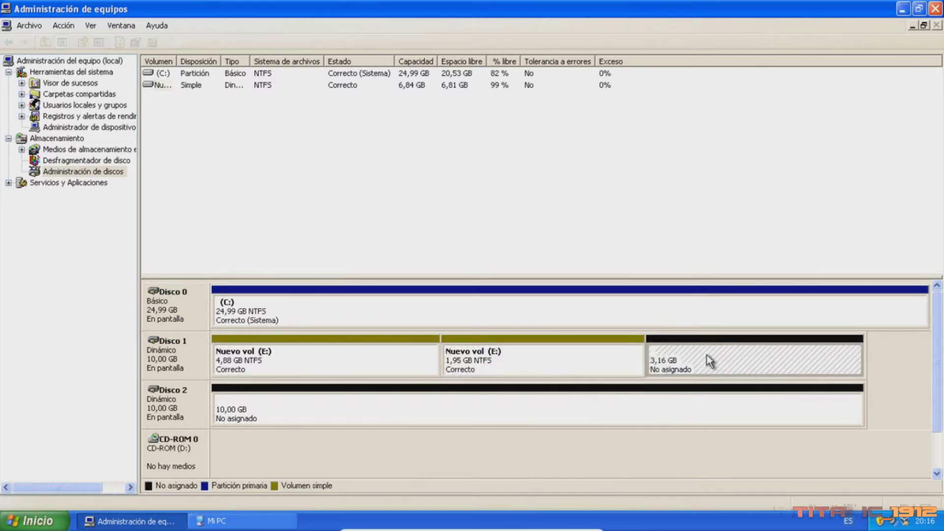
Set up a new Seccionado volume from Disco 1's unallocated space, adding Disco 2 and using 3237 MB on each disk.
{"action": "right_click", "coordinate": [686, 372]}
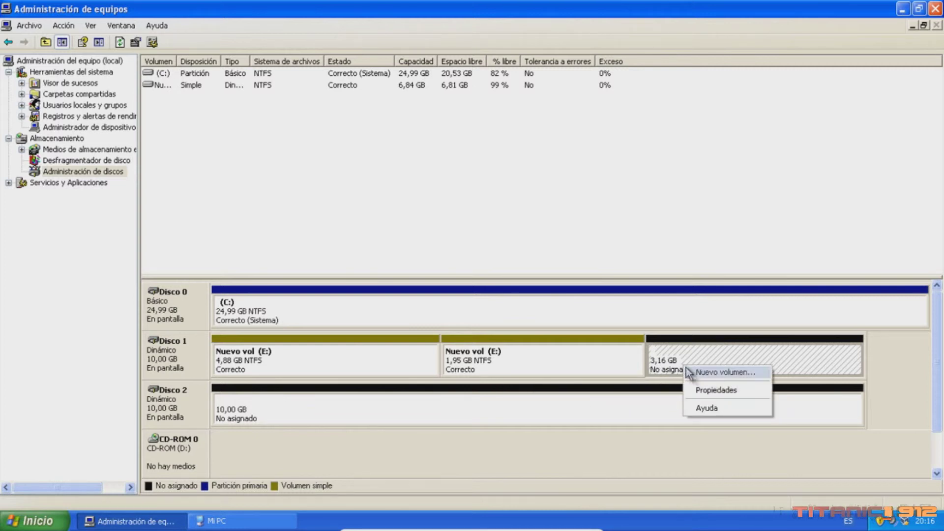
{"action": "left_click", "coordinate": [698, 374]}
{"action": "left_click", "coordinate": [426, 322]}
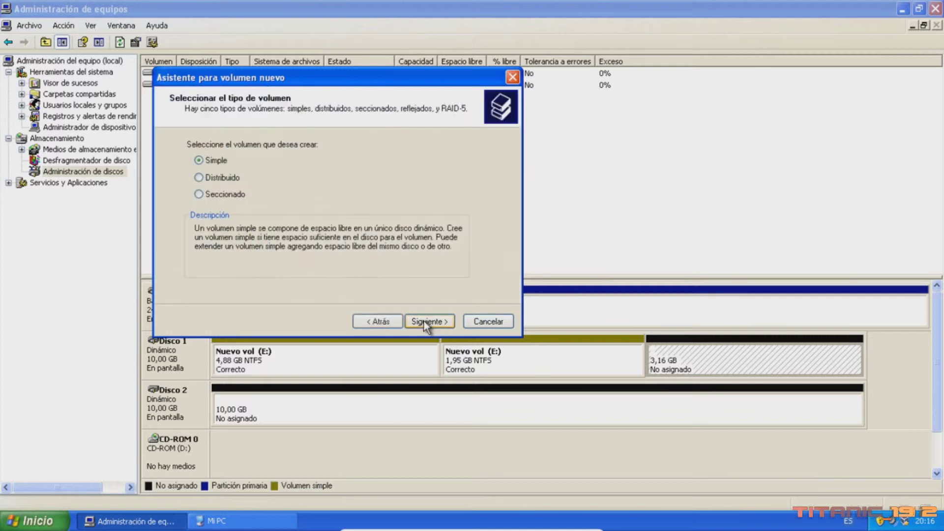
{"action": "left_click", "coordinate": [220, 195]}
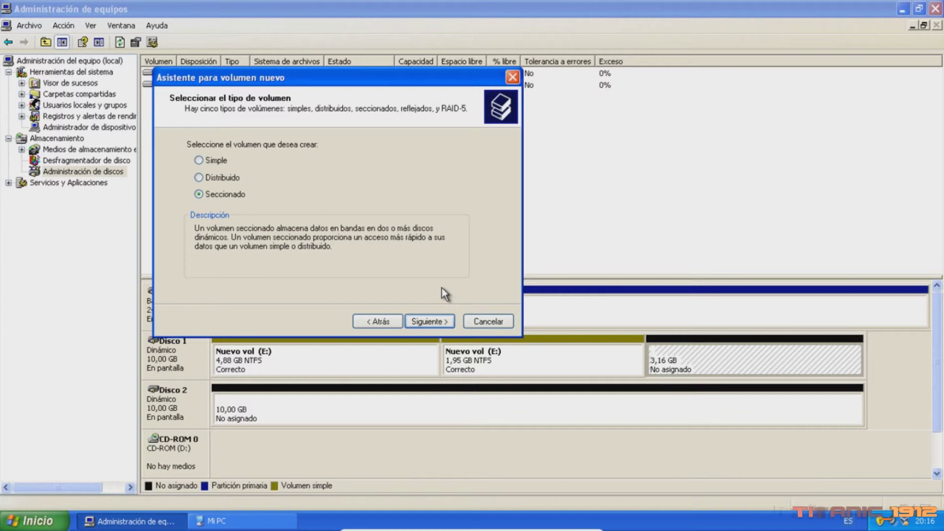
{"action": "left_click", "coordinate": [430, 324]}
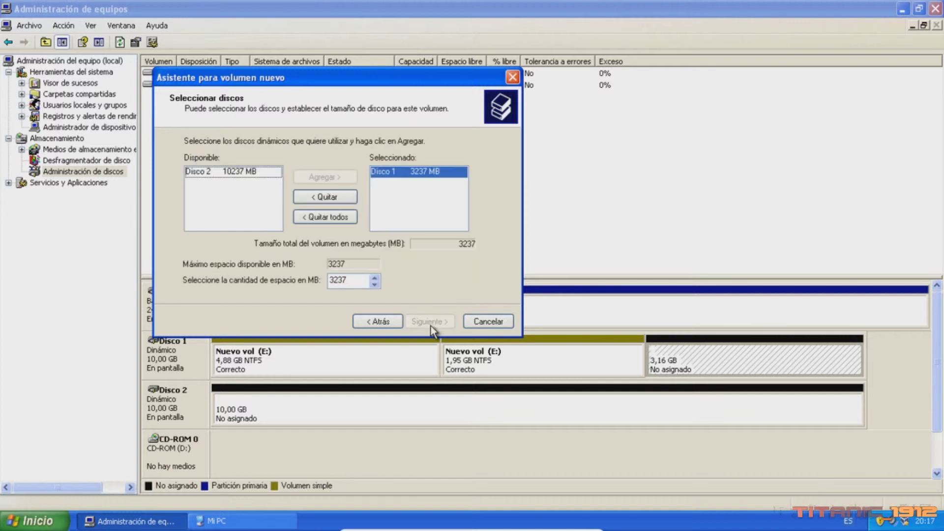
{"action": "left_click", "coordinate": [226, 171]}
{"action": "left_click", "coordinate": [322, 178]}
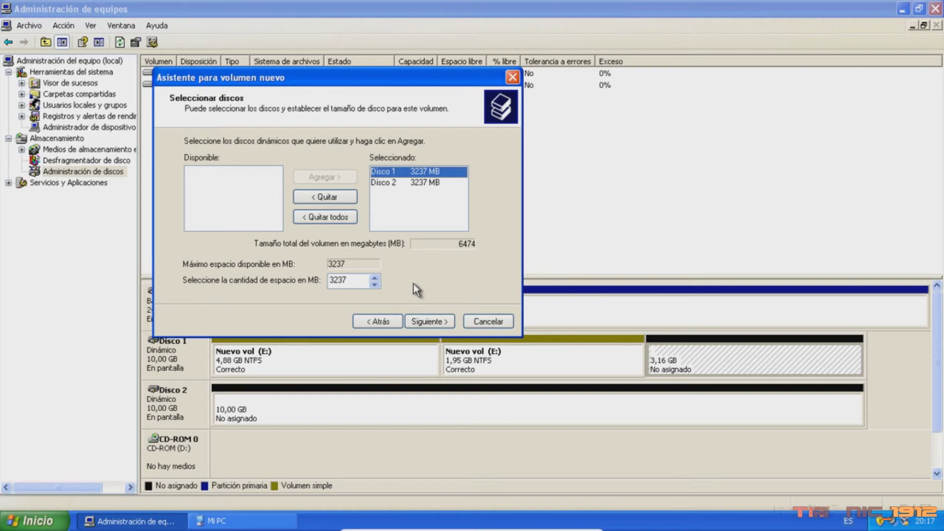
{"action": "left_click", "coordinate": [427, 322]}
Accept the proposed drive letter F, quick-format the striped volume as NTFS with the label SECCIO, and finish the wizard.
{"action": "left_click", "coordinate": [426, 322]}
{"action": "left_click_drag", "start_coordinate": [376, 239], "coordinate": [342, 240]}
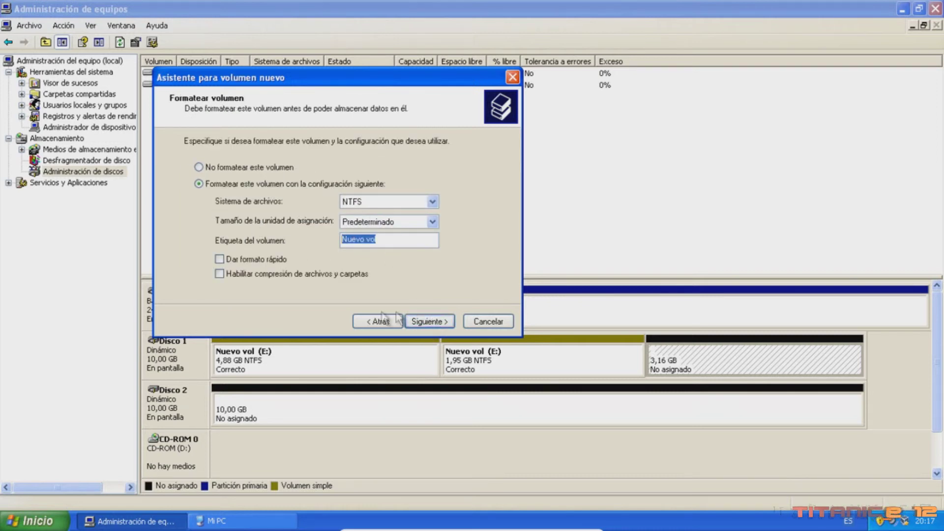
{"action": "type", "text": "SECCI"}
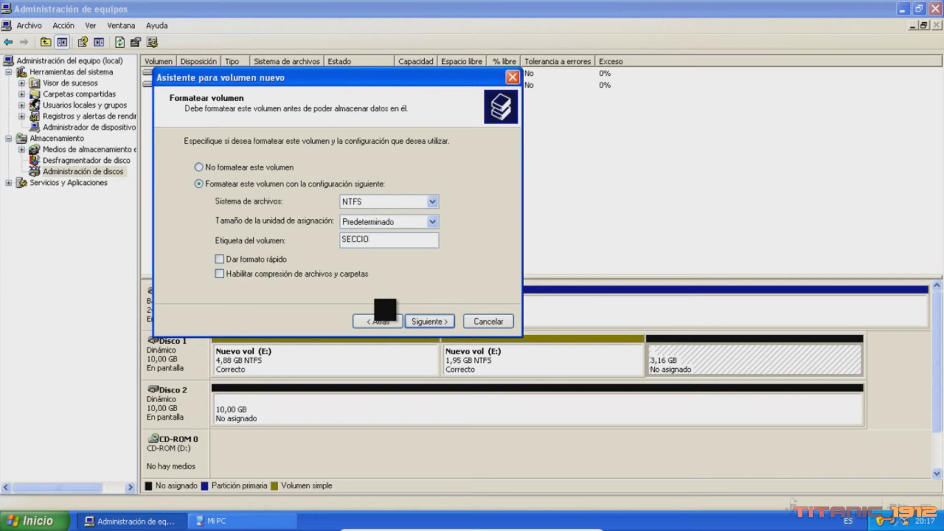
{"action": "type", "text": "O"}
{"action": "left_click", "coordinate": [220, 259]}
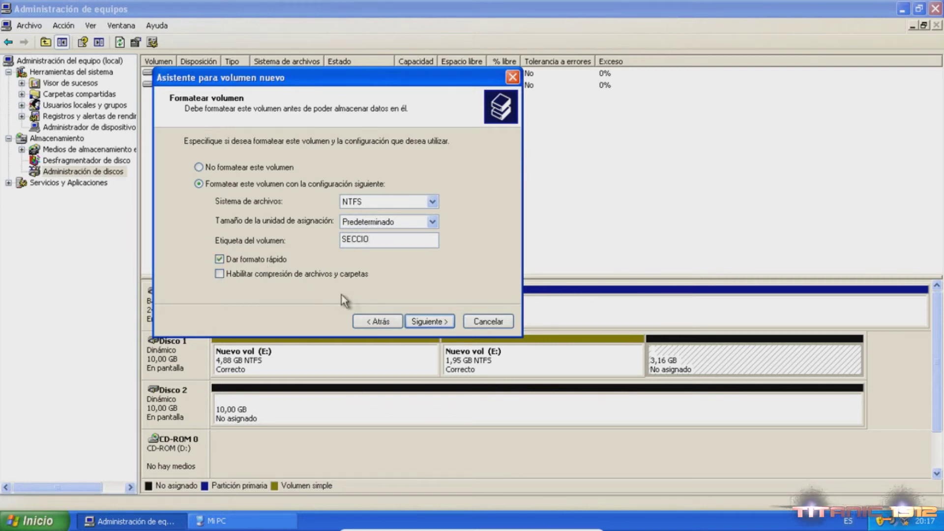
{"action": "left_click", "coordinate": [427, 322]}
{"action": "left_click", "coordinate": [426, 321]}
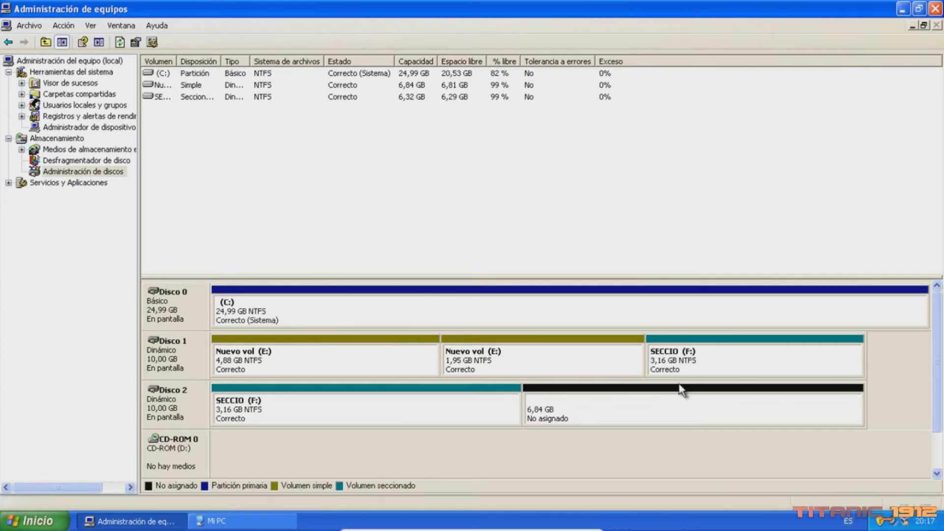
Check the drive SECCIO (F:) in Mi PC and review the actions available for its segments on Disco 1 and Disco 2.
{"action": "left_click", "coordinate": [246, 521]}
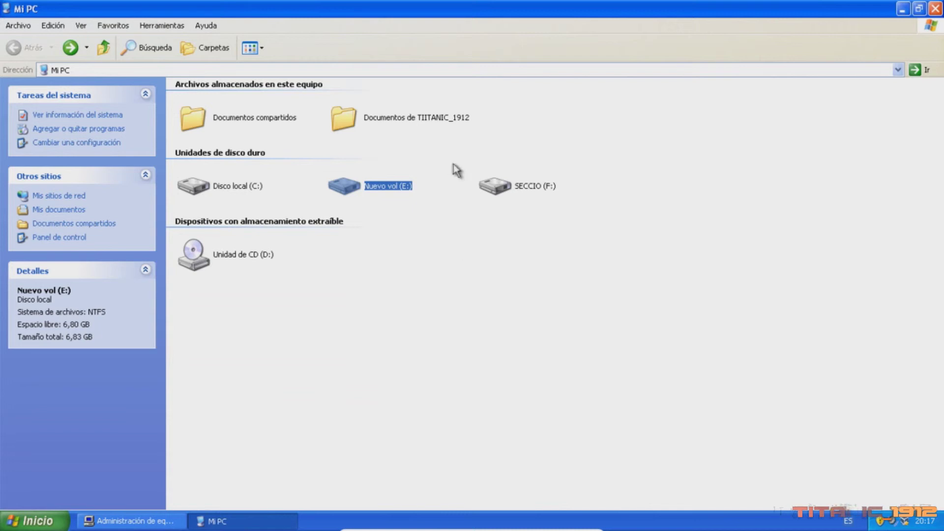
{"action": "key", "text": "alt+Tab"}
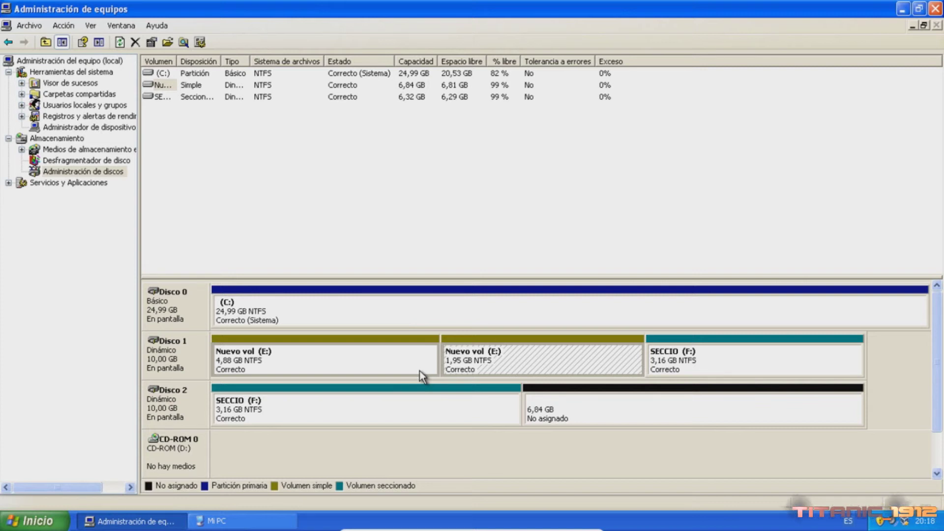
{"action": "right_click", "coordinate": [453, 408]}
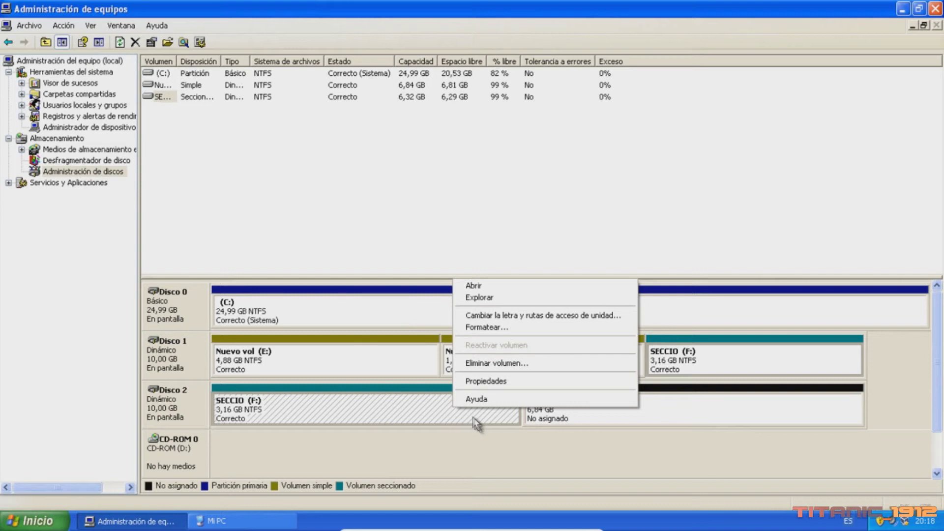
{"action": "left_click", "coordinate": [612, 413]}
{"action": "left_click", "coordinate": [680, 364]}
{"action": "right_click", "coordinate": [679, 364]}
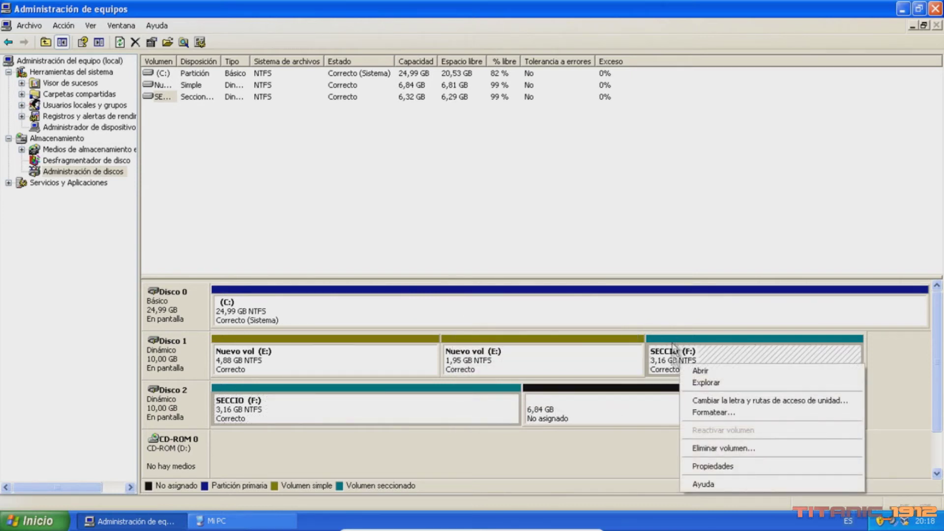
{"action": "left_click", "coordinate": [441, 415]}
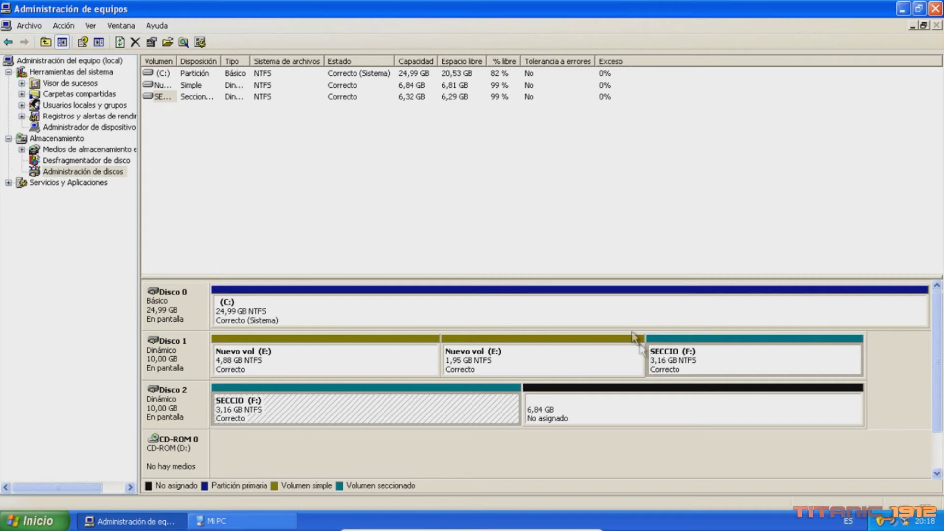
Create a Simple volume using all 7000 MB of Disco 2's unallocated space, with drive letter G and a full NTFS format labelled Nuevo vol.
{"action": "right_click", "coordinate": [615, 405]}
{"action": "left_click", "coordinate": [619, 409]}
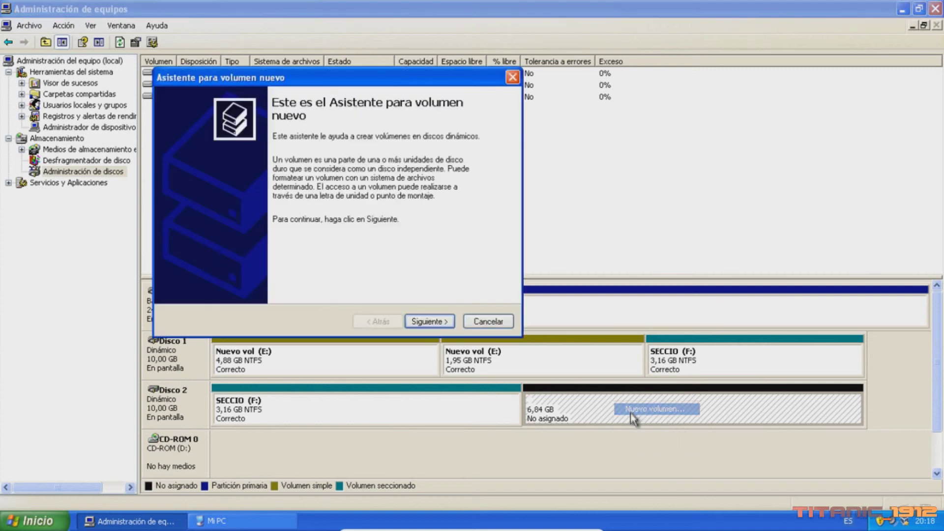
{"action": "left_click", "coordinate": [427, 322]}
{"action": "left_click", "coordinate": [435, 321]}
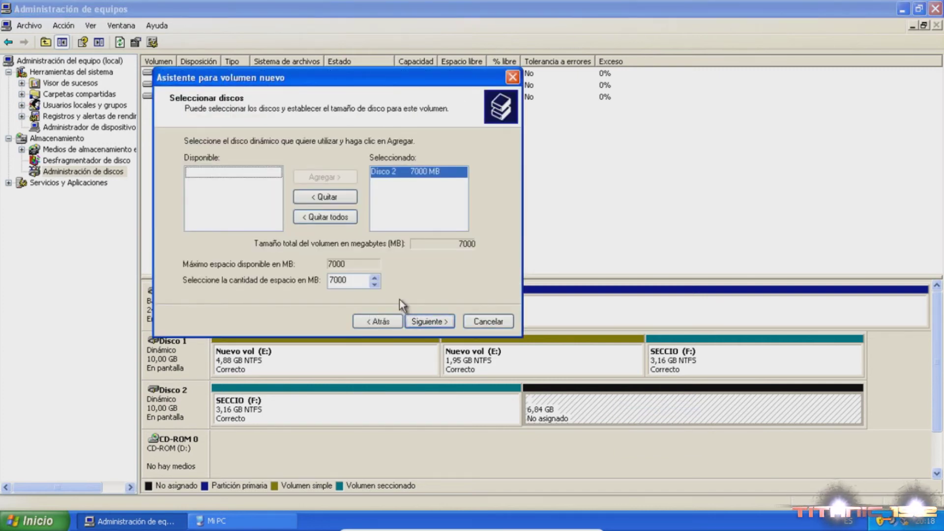
{"action": "left_click", "coordinate": [426, 320]}
{"action": "left_click", "coordinate": [427, 322]}
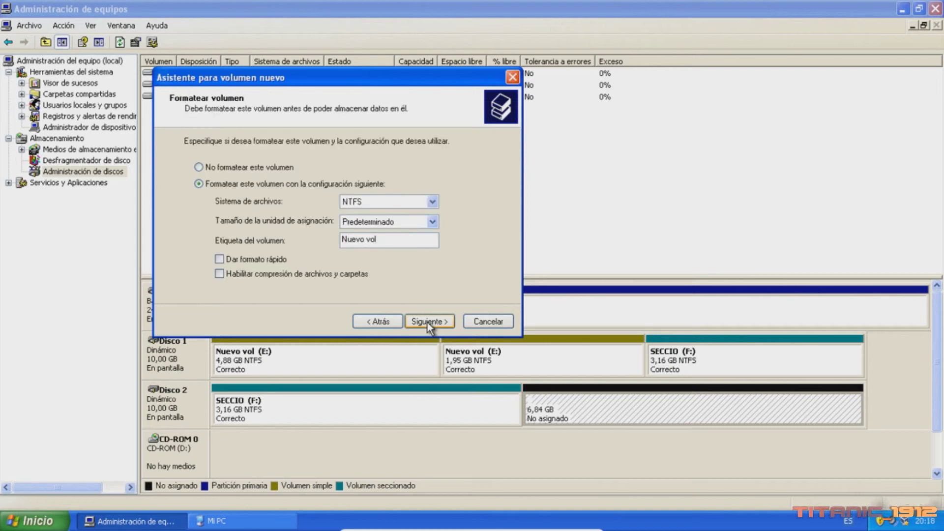
{"action": "left_click", "coordinate": [427, 322]}
{"action": "left_click", "coordinate": [425, 324]}
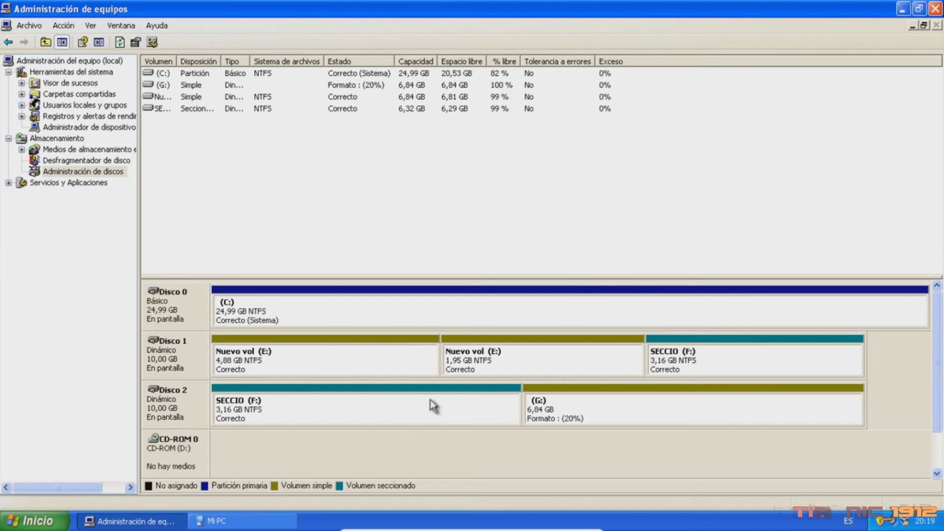
Check the drives in Mi PC and the formatting of volume G:, and examine both segments of SECCIO (F:) in the disk layout.
{"action": "left_click", "coordinate": [240, 525]}
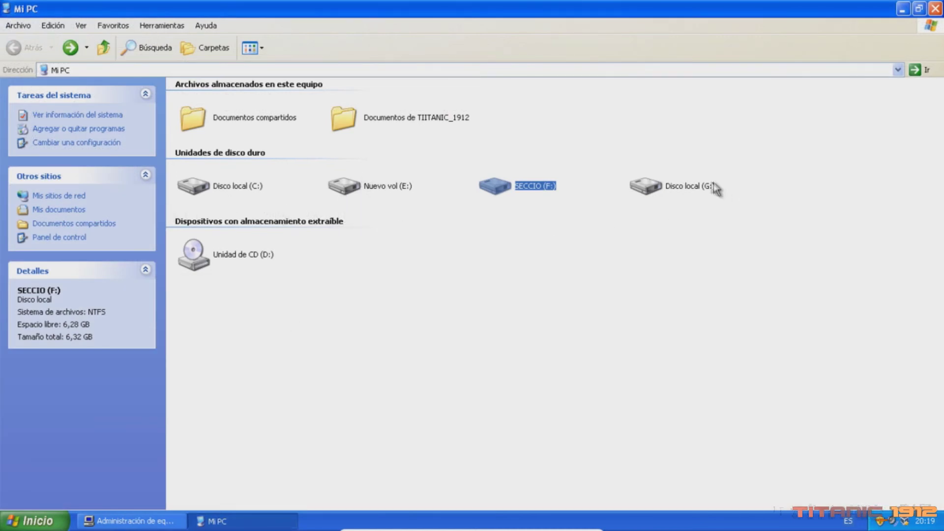
{"action": "left_click", "coordinate": [549, 327]}
{"action": "left_click", "coordinate": [143, 522]}
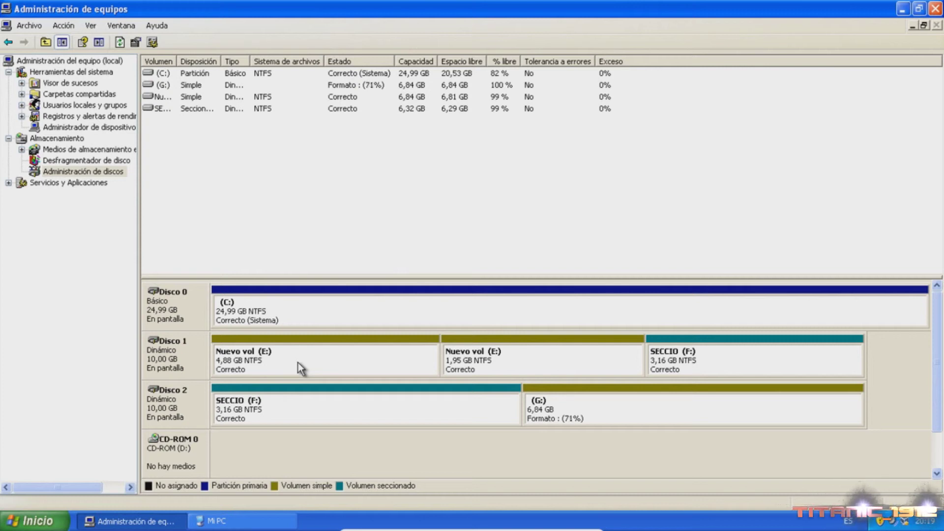
{"action": "left_click", "coordinate": [276, 521]}
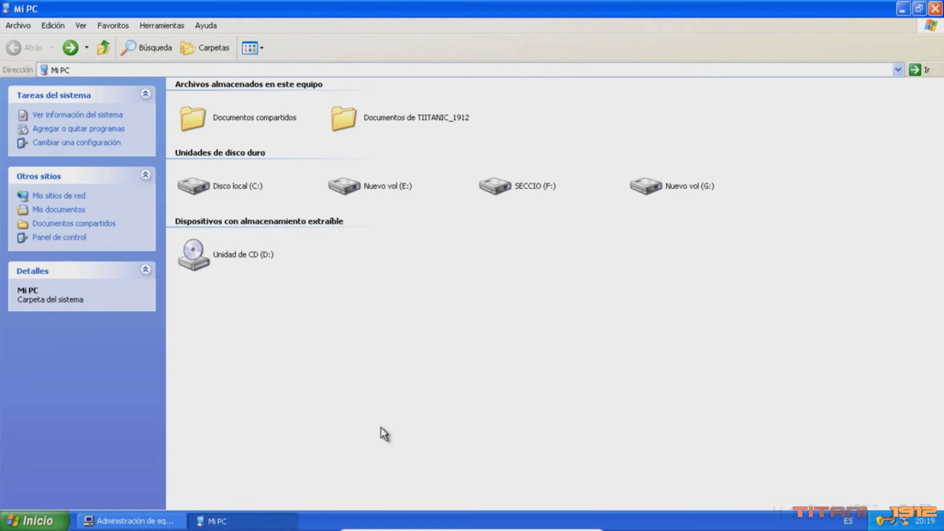
{"action": "left_click", "coordinate": [129, 521]}
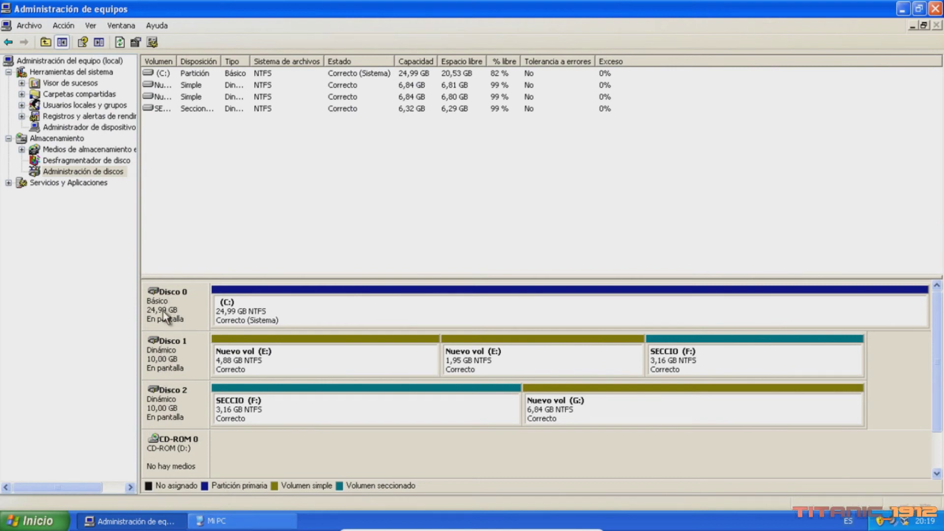
{"action": "left_click", "coordinate": [437, 409]}
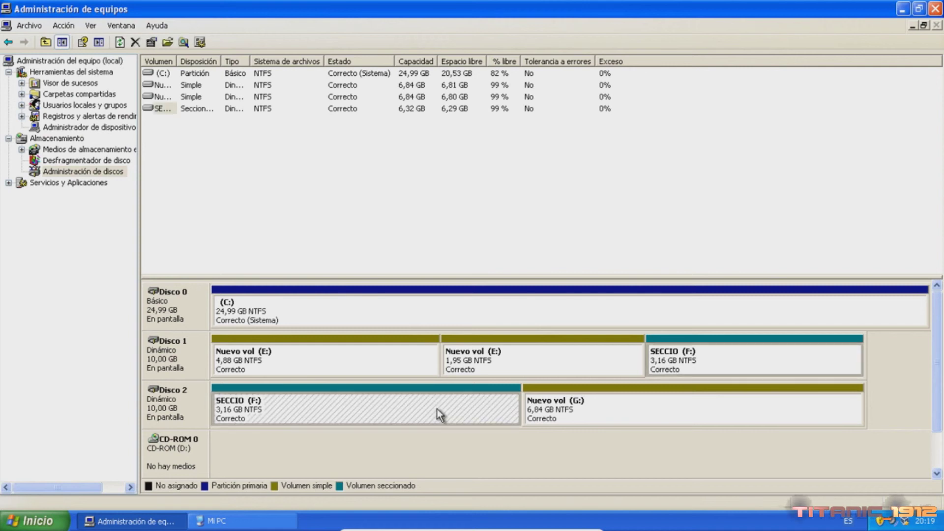
{"action": "left_click", "coordinate": [677, 367]}
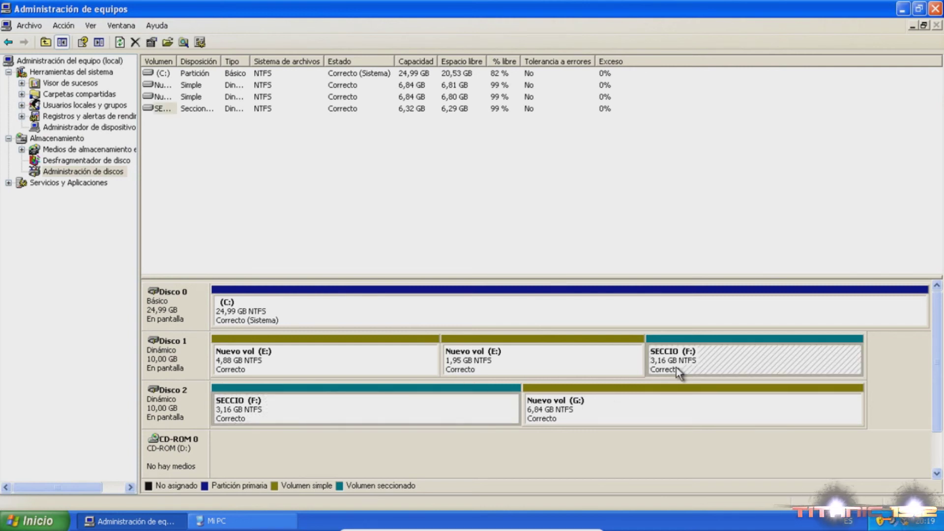
Delete the simple volume Nuevo vol (G:) and the striped volume SECCIO (F:), confirming the data loss for both.
{"action": "right_click", "coordinate": [550, 407]}
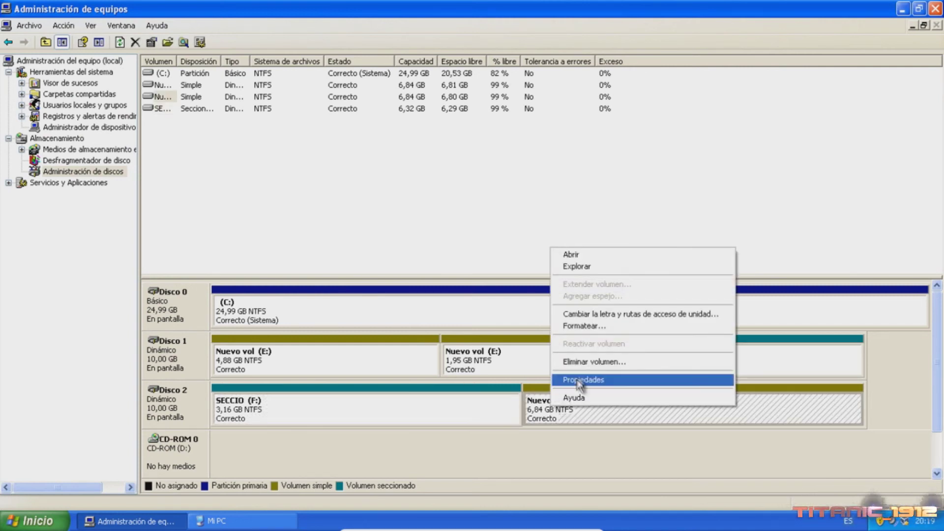
{"action": "left_click", "coordinate": [592, 362]}
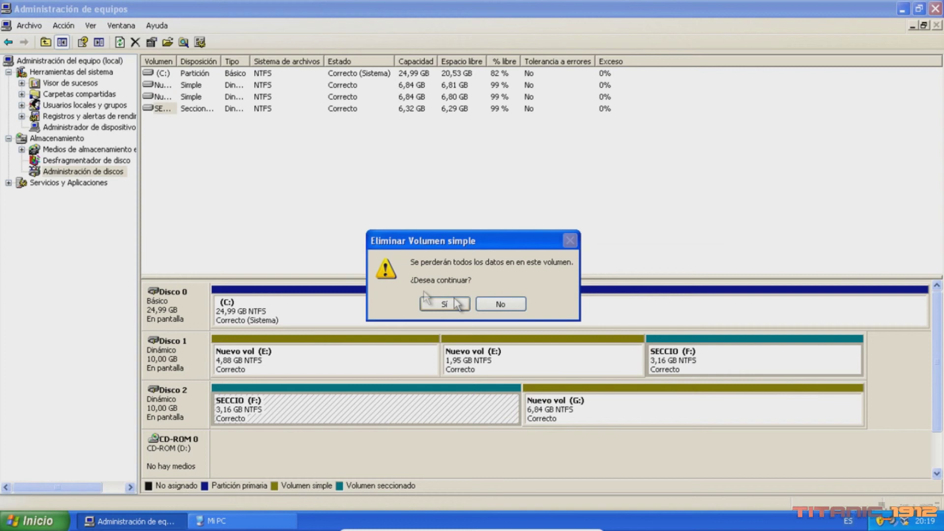
{"action": "left_click", "coordinate": [424, 305]}
{"action": "right_click", "coordinate": [426, 414]}
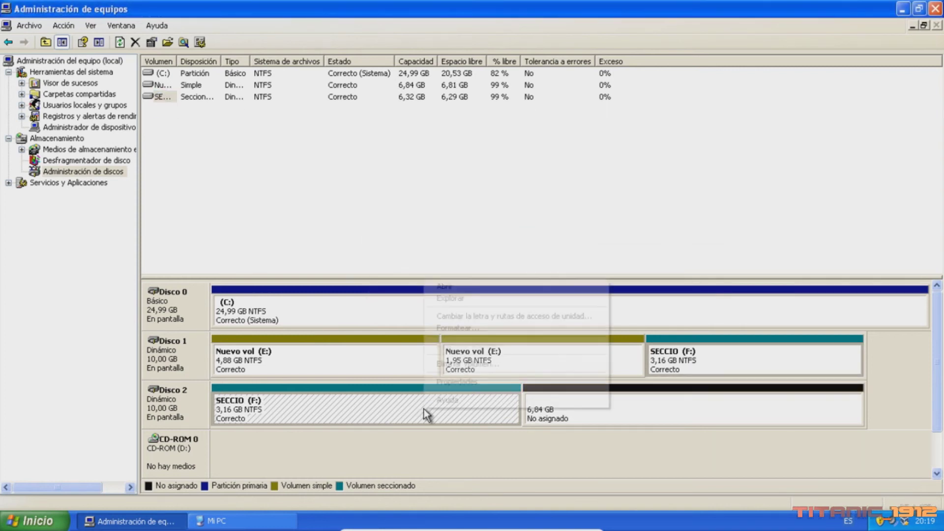
{"action": "left_click", "coordinate": [480, 364]}
{"action": "left_click", "coordinate": [448, 302]}
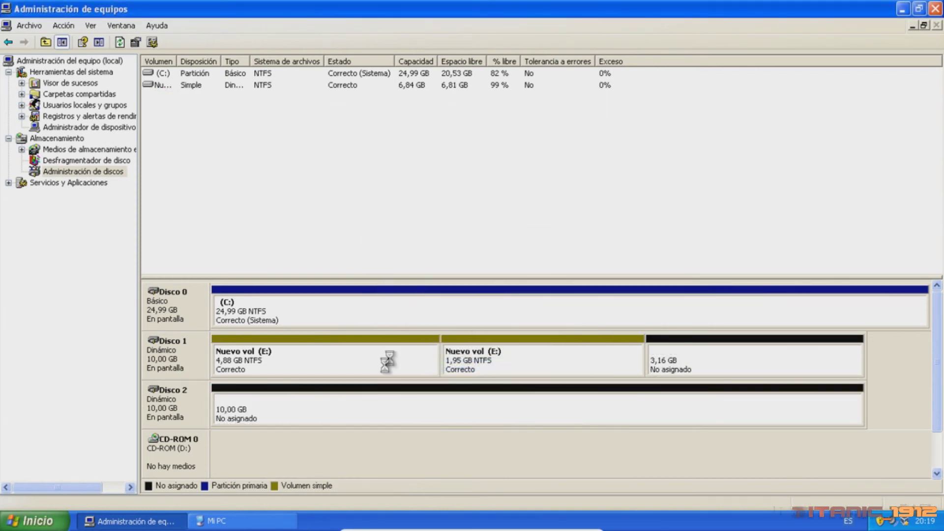
Delete the extended simple volume Nuevo vol (E:) on Disco 1, confirming the loss of its data.
{"action": "right_click", "coordinate": [409, 358]}
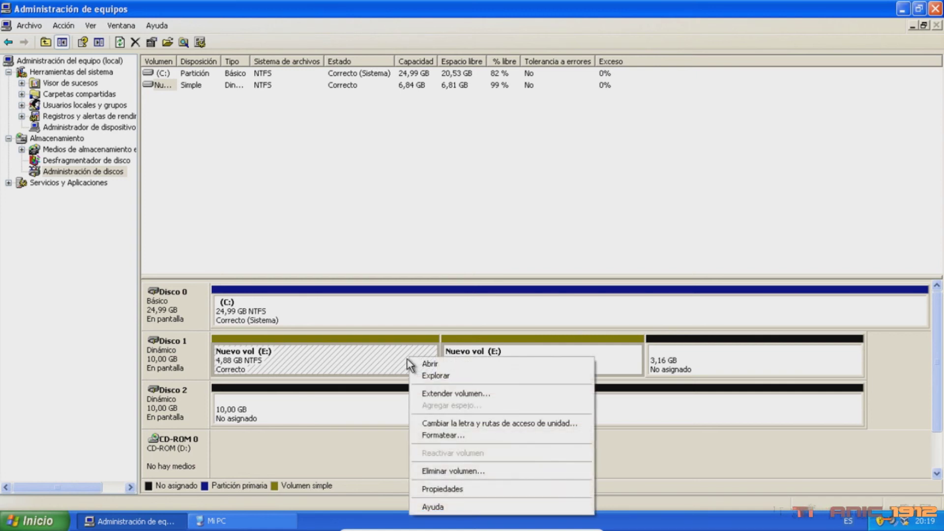
{"action": "left_click", "coordinate": [306, 414]}
{"action": "right_click", "coordinate": [535, 372]}
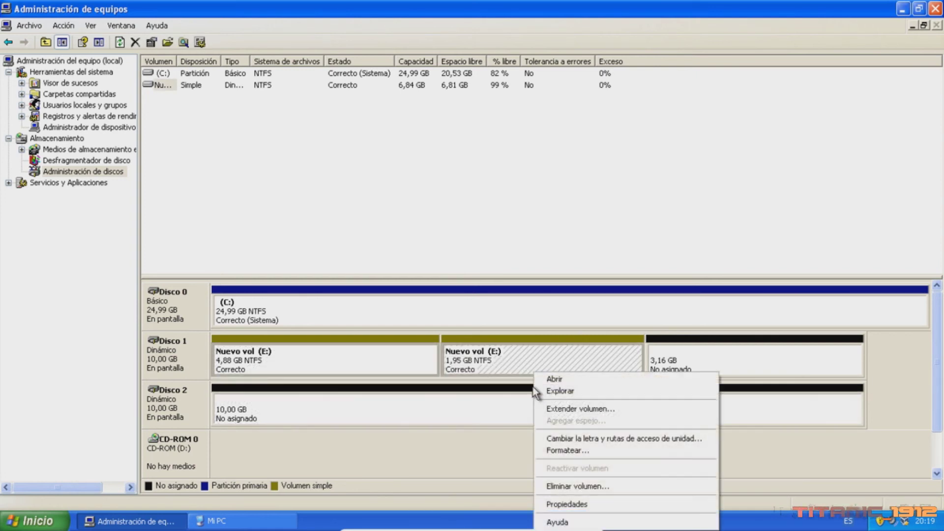
{"action": "left_click", "coordinate": [578, 486]}
{"action": "left_click", "coordinate": [463, 303]}
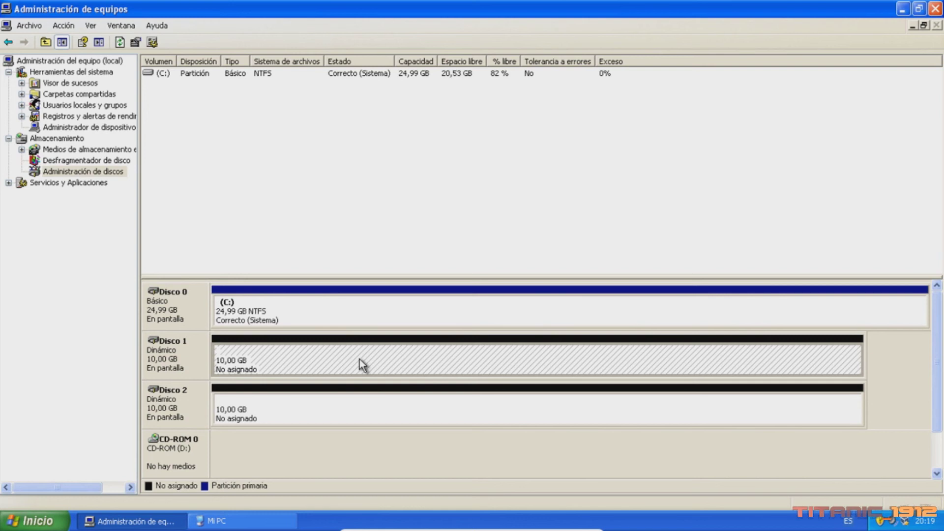
Start a new Distribuido volume on Disco 1's unallocated space and add Disco 2, using the full 10237 MB of each disk.
{"action": "right_click", "coordinate": [372, 350]}
{"action": "left_click", "coordinate": [385, 359]}
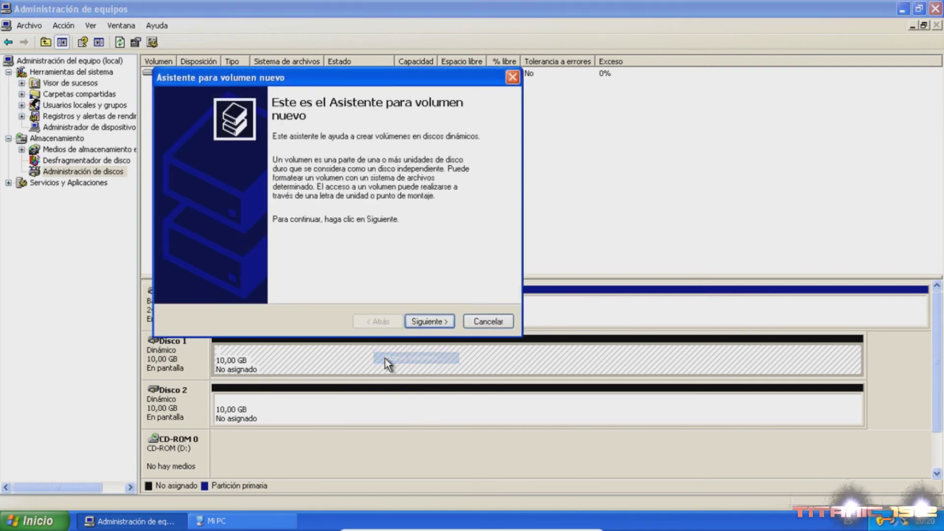
{"action": "left_click", "coordinate": [426, 314]}
{"action": "left_click", "coordinate": [199, 177]}
{"action": "left_click", "coordinate": [408, 314]}
{"action": "left_click", "coordinate": [260, 172]}
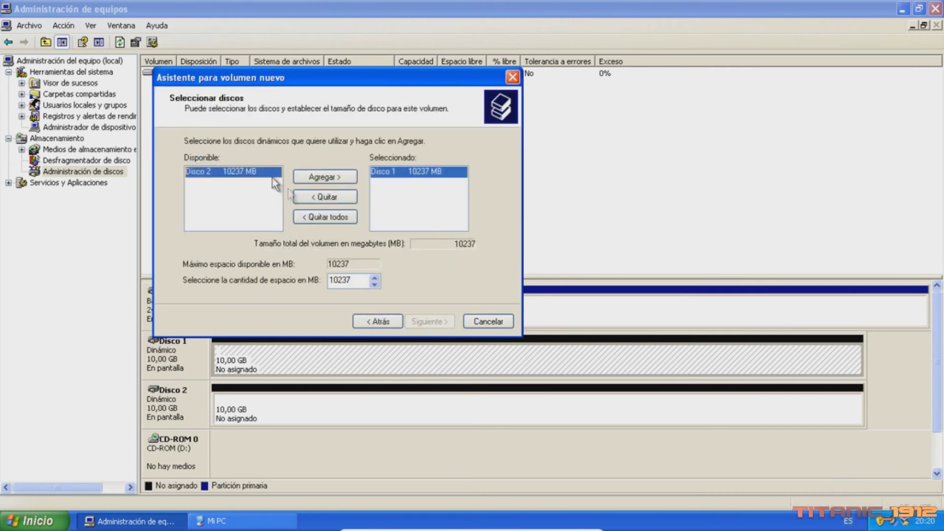
{"action": "left_click", "coordinate": [319, 184]}
{"action": "left_click", "coordinate": [428, 321]}
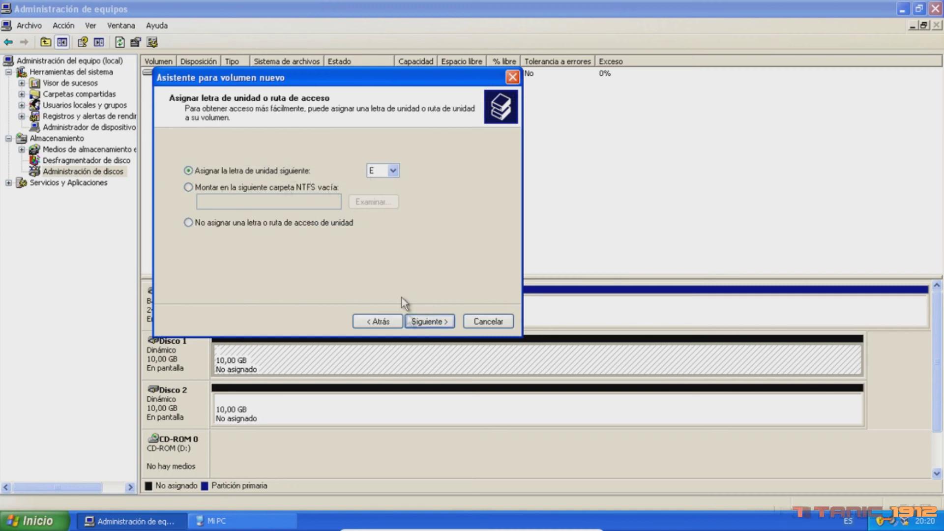
Accept drive letter E, quick-format the spanned volume as NTFS labelled DISTRIB with file and folder compression enabled, and finish the wizard.
{"action": "left_click", "coordinate": [414, 322]}
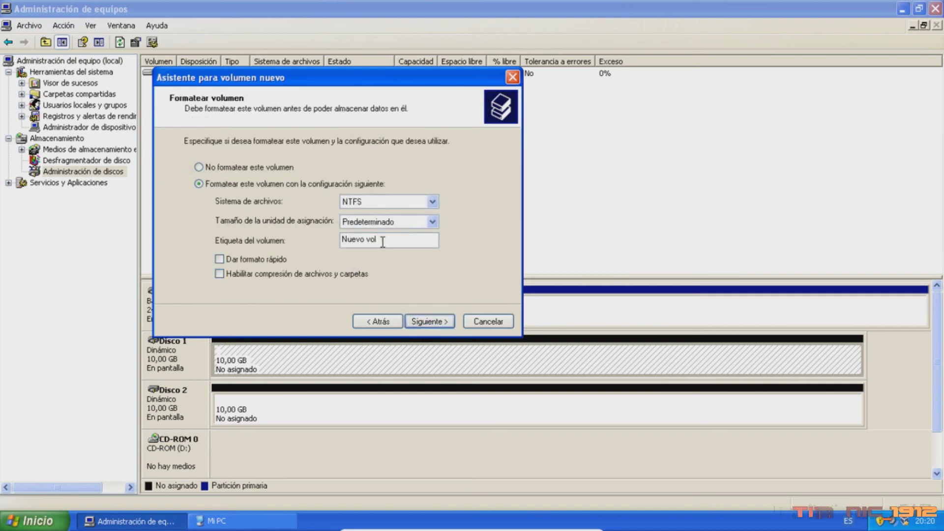
{"action": "type", "text": "DISTRI"}
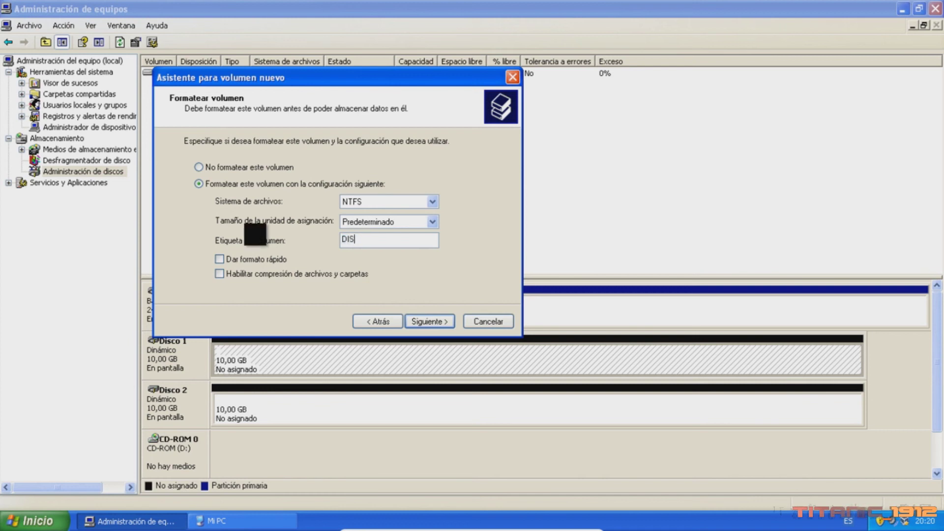
{"action": "left_click", "coordinate": [272, 258]}
{"action": "left_click", "coordinate": [283, 274]}
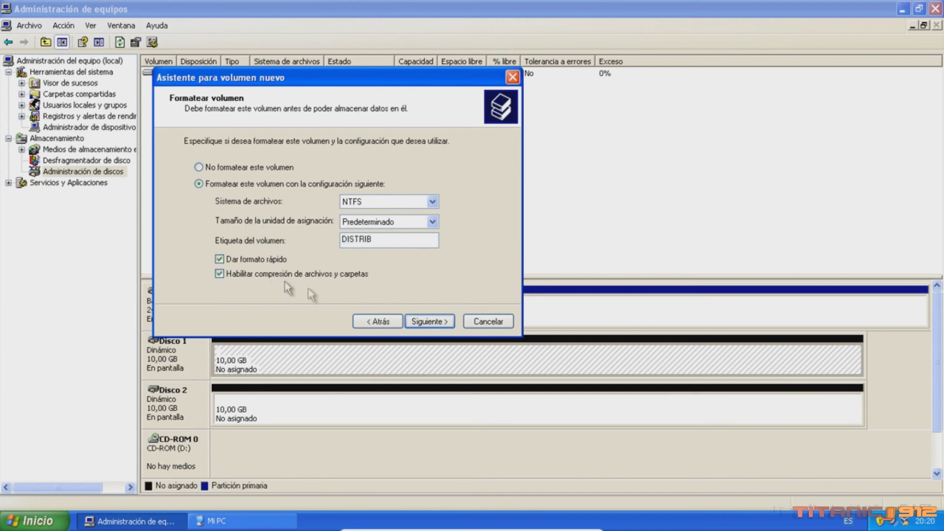
{"action": "left_click", "coordinate": [448, 327]}
{"action": "left_click", "coordinate": [448, 327]}
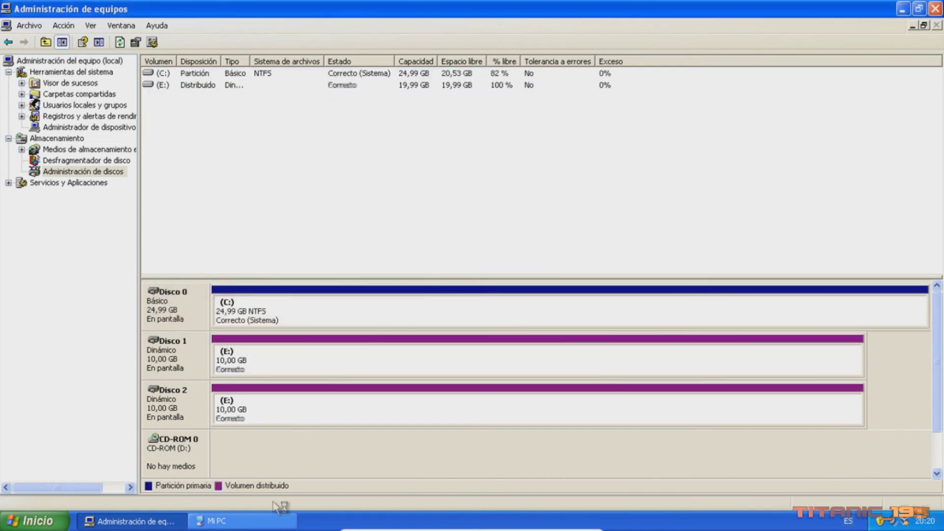
Check the drives in Mi PC and minimize the open windows to show the desktop.
{"action": "left_click", "coordinate": [276, 521]}
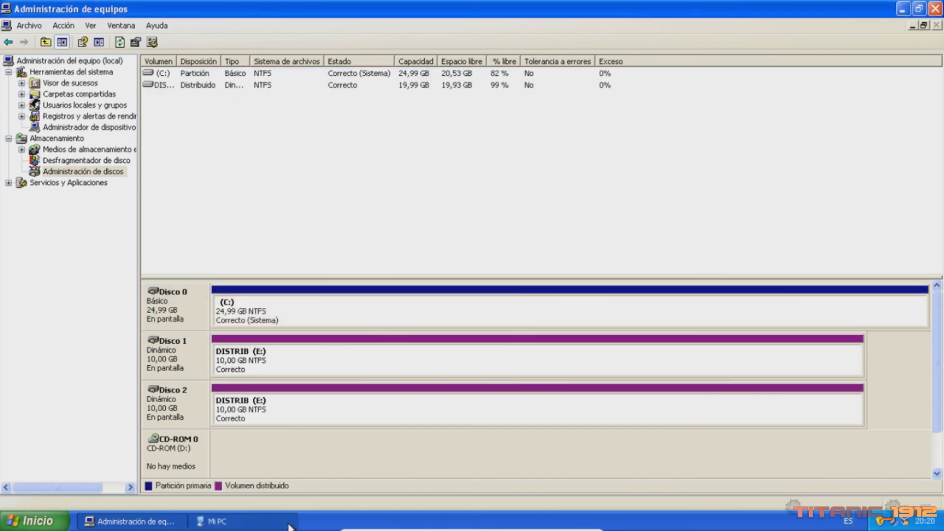
{"action": "left_click", "coordinate": [904, 8]}
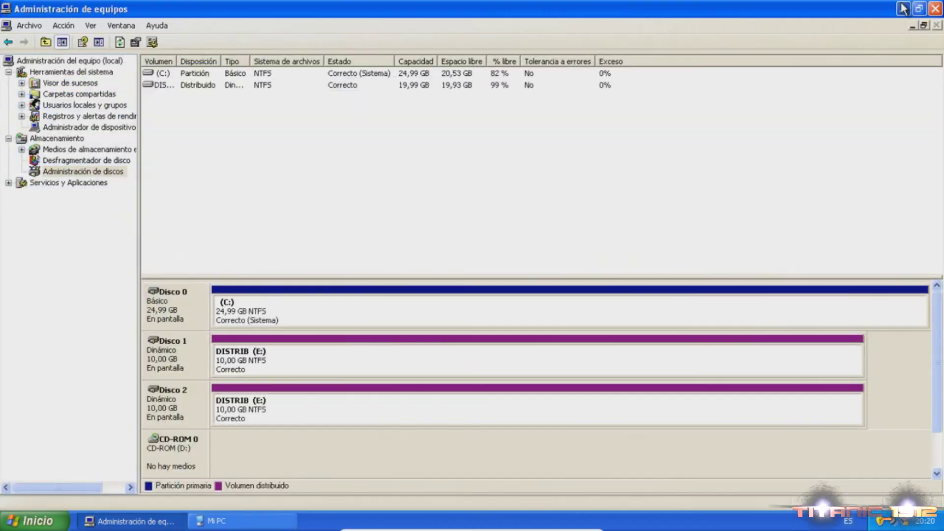
{"action": "left_click", "coordinate": [904, 9]}
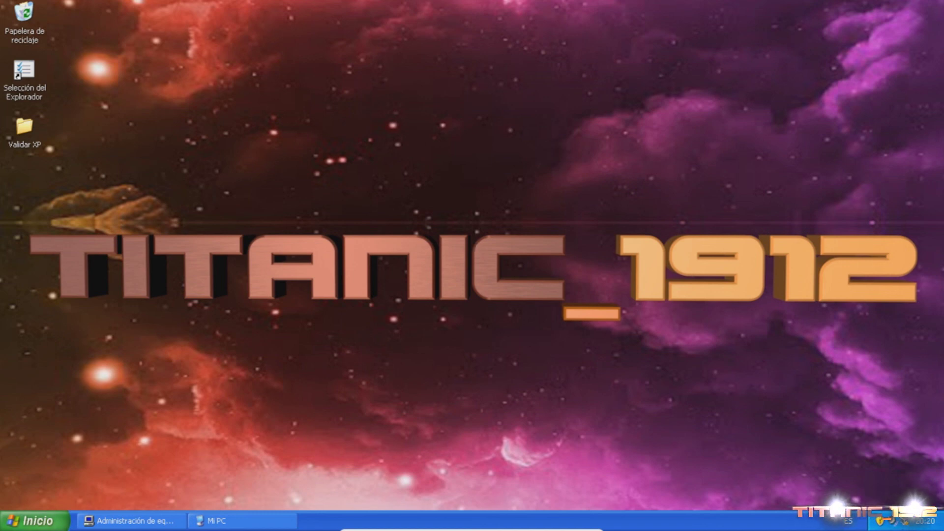
Shut down the computer without installing the pending updates.
{"action": "key", "text": "super"}
{"action": "left_click", "coordinate": [263, 476]}
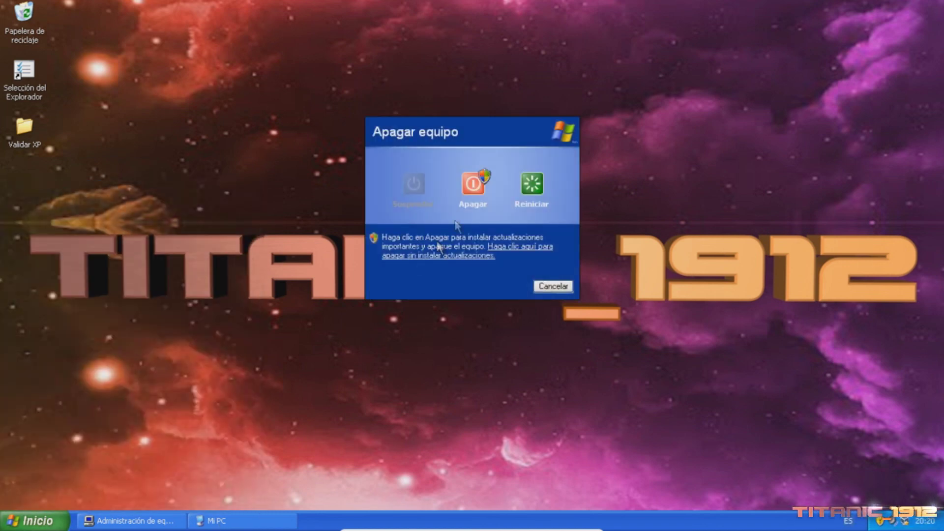
{"action": "left_click", "coordinate": [479, 259]}
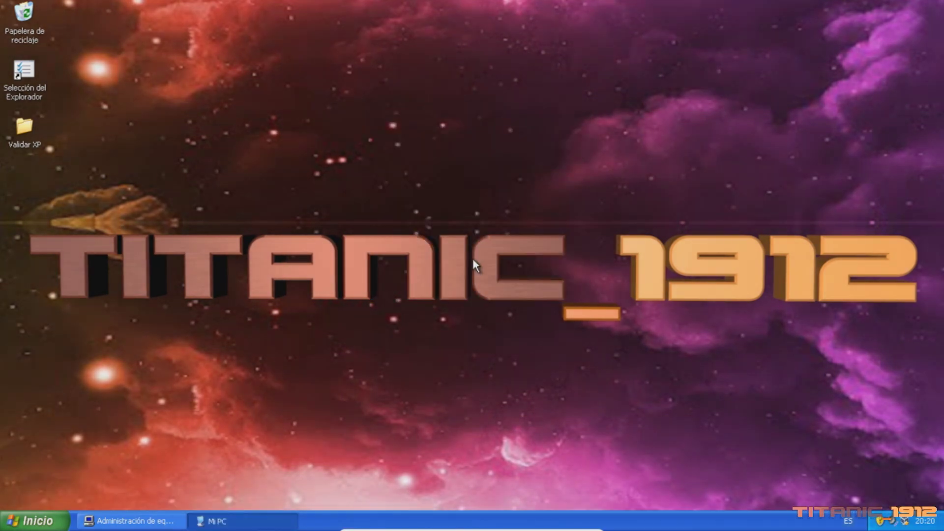